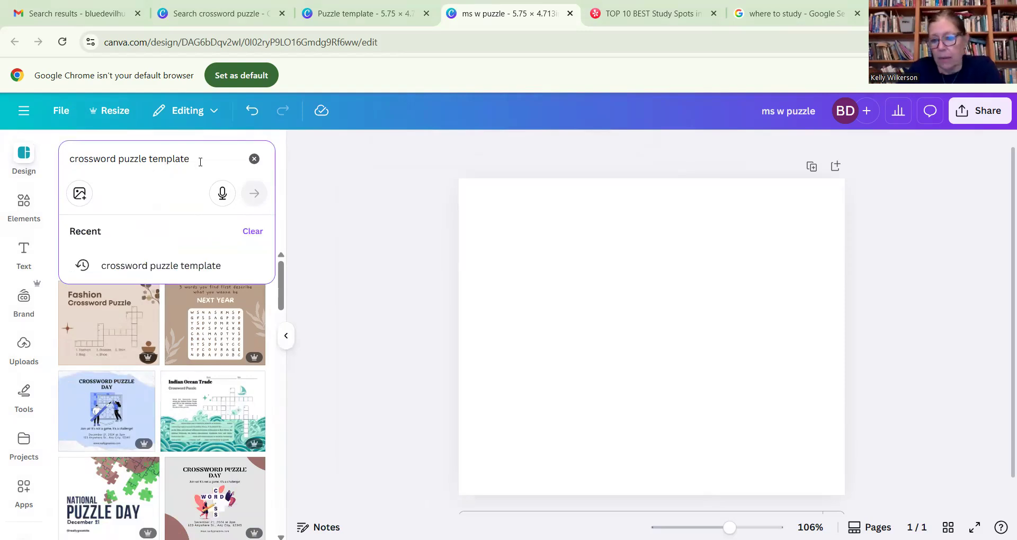
- Apply the first teal page of the Indian Ocean Trade Crossword Puzzle Worksheet template to the blank page
left_click(173, 273)
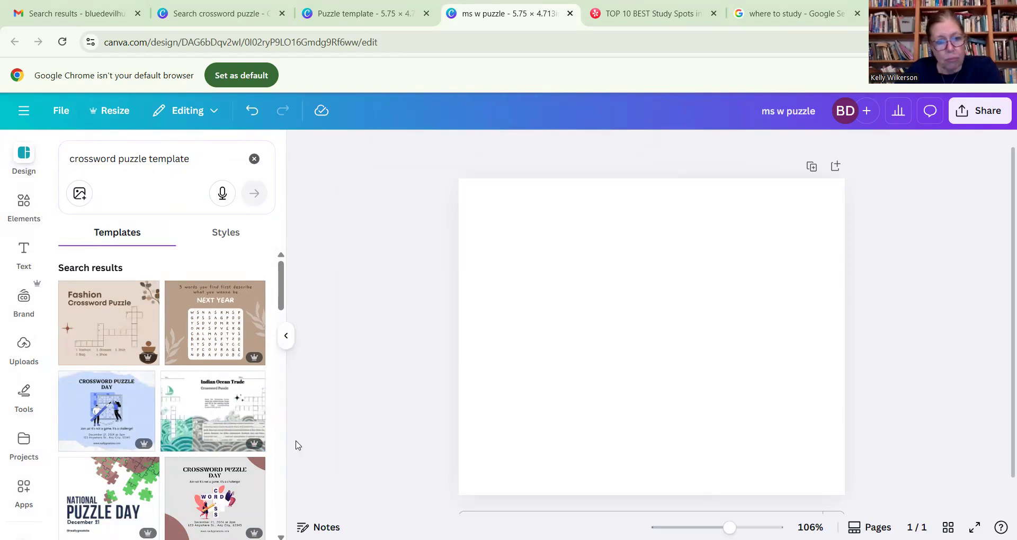
left_click(196, 400)
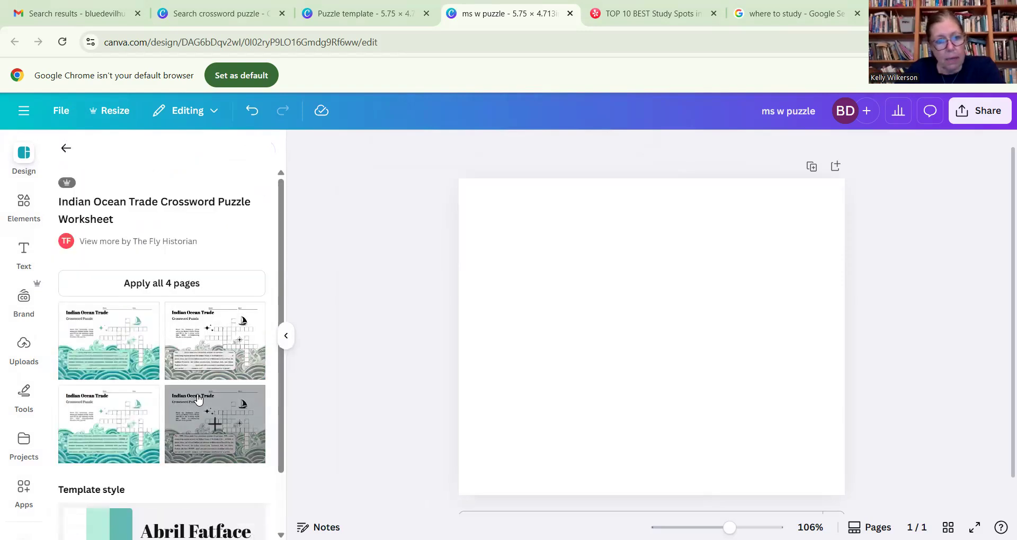
left_click(83, 343)
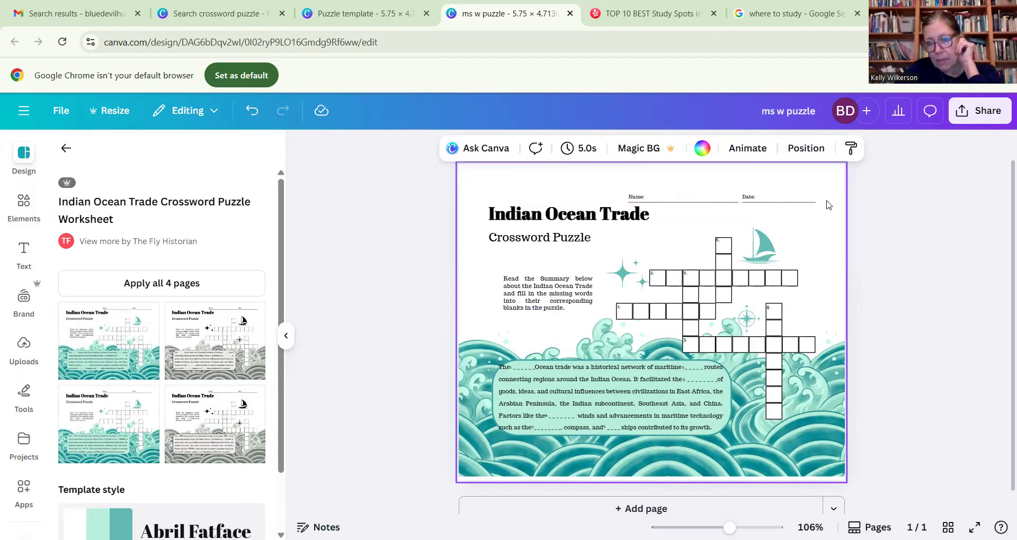
- Delete the grouped Name and Date lines above the worksheet title
left_click(776, 210)
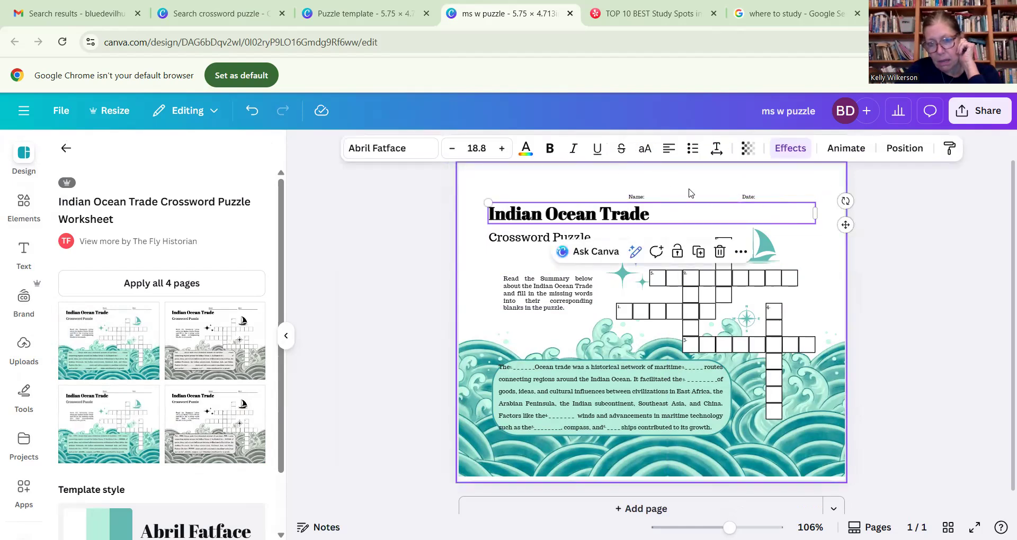
left_click(635, 184)
left_click_drag(636, 180, 757, 200)
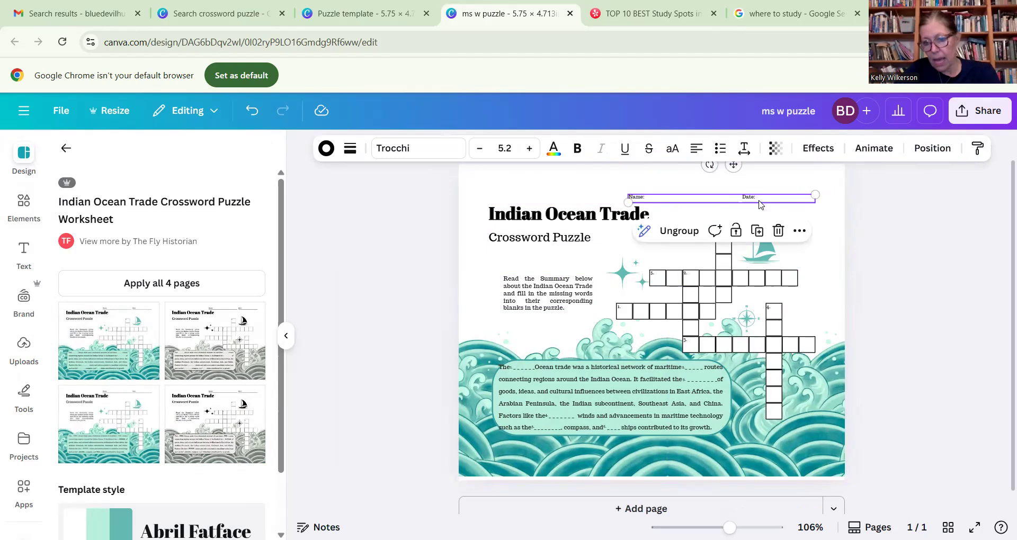
left_click(760, 206)
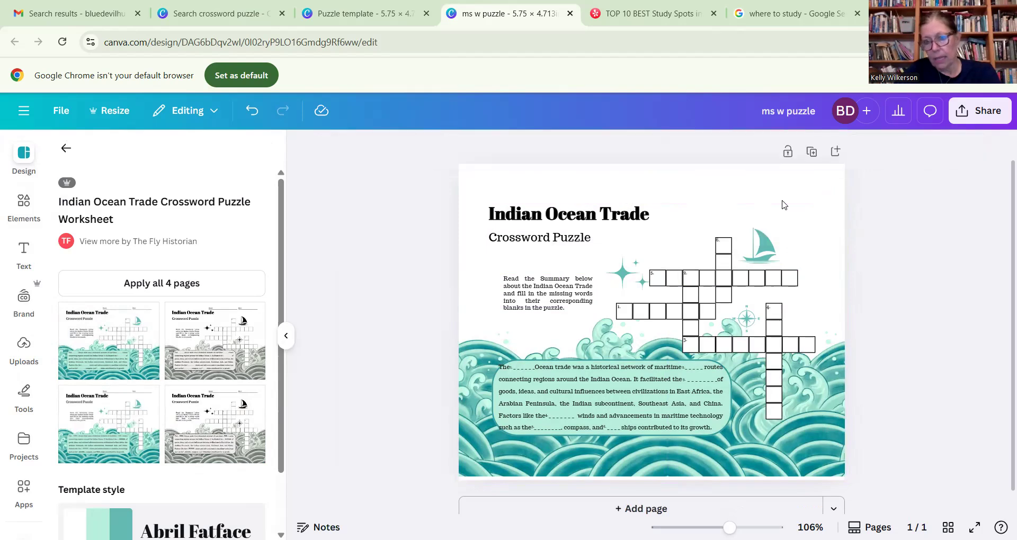
- Change the font of the "Indian Ocean Trade" title to DM Serif Display
left_click(599, 217)
left_click(602, 212)
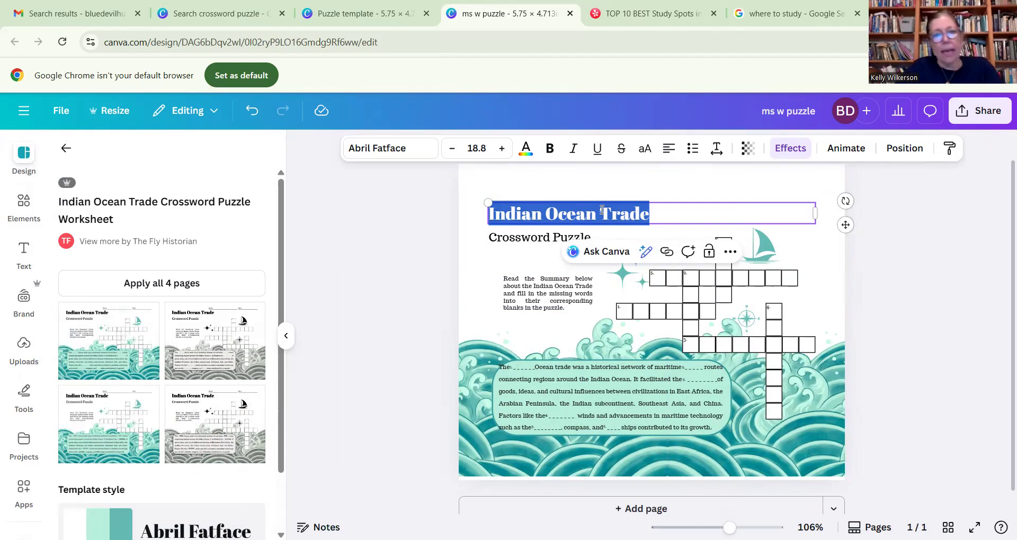
left_click(405, 151)
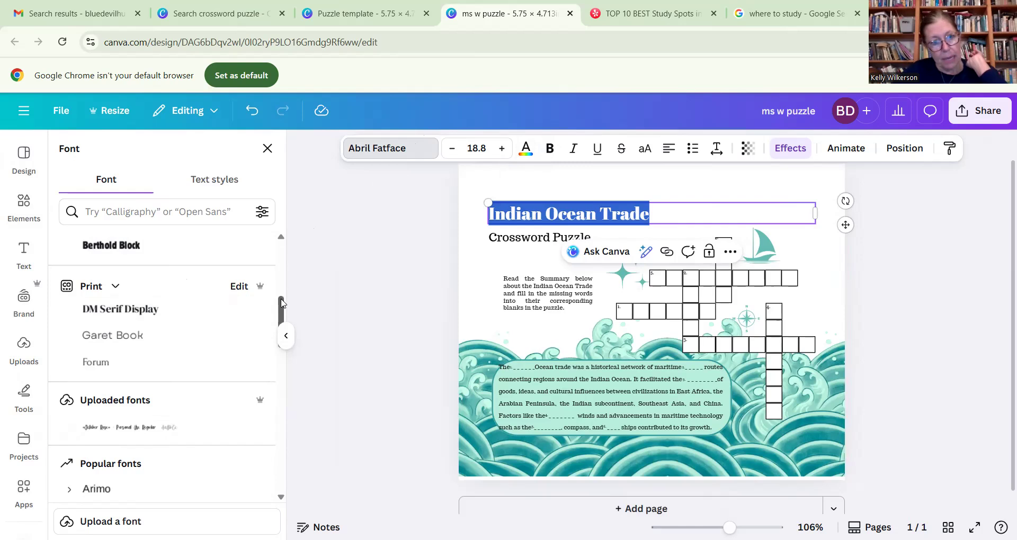
scroll(284, 263, "up", 3)
scroll(284, 263, "up", 3)
scroll(292, 249, "down", 5)
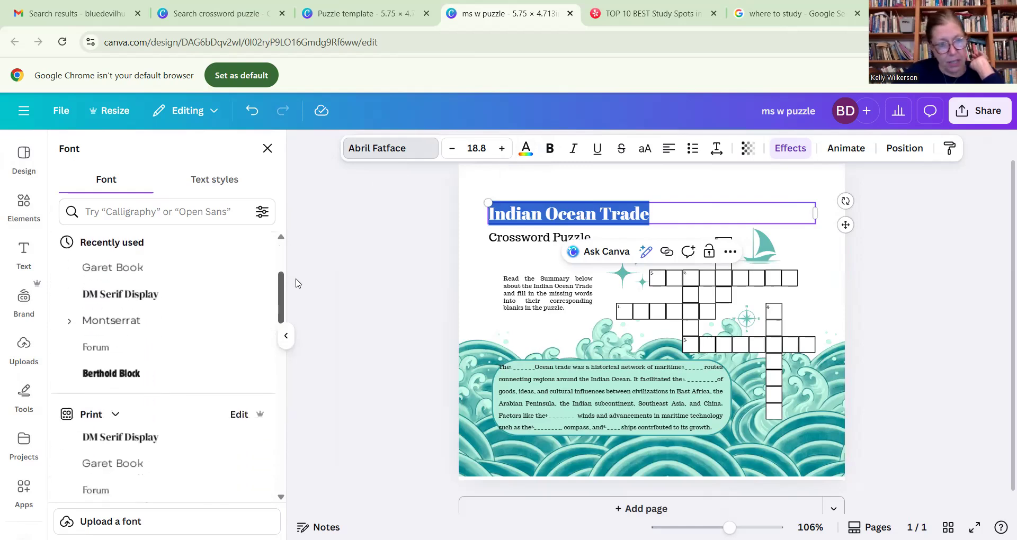
scroll(293, 302, "up", 1)
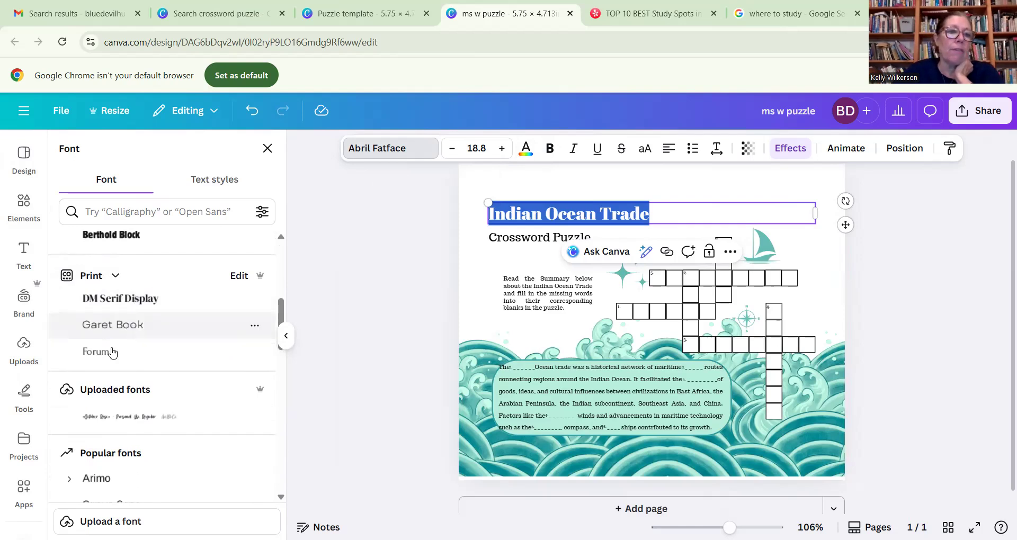
left_click(132, 306)
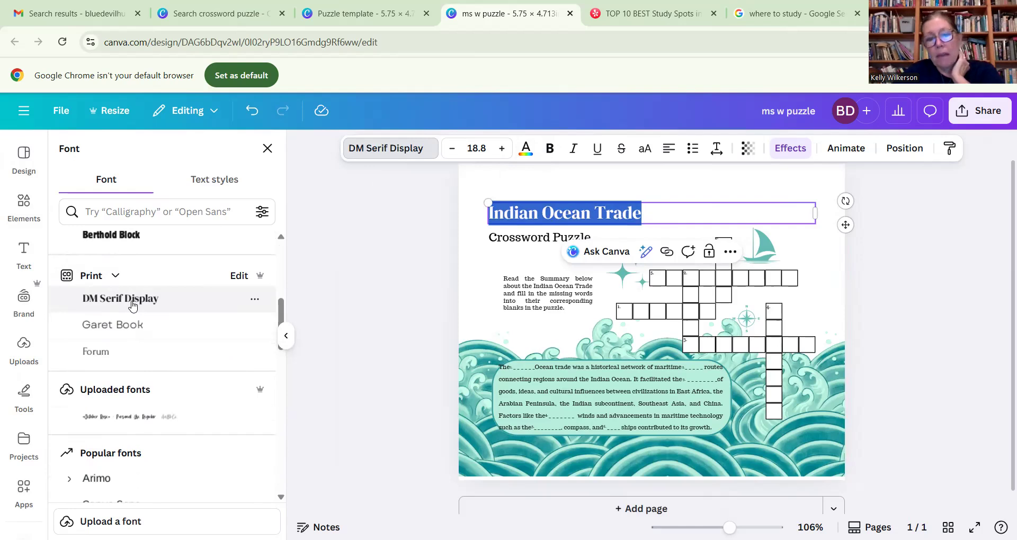
- Increase the title's font size to 24.8
left_click(502, 148)
left_click(502, 148)
left_click(502, 148)
left_click(501, 149)
left_click(501, 148)
left_click(502, 148)
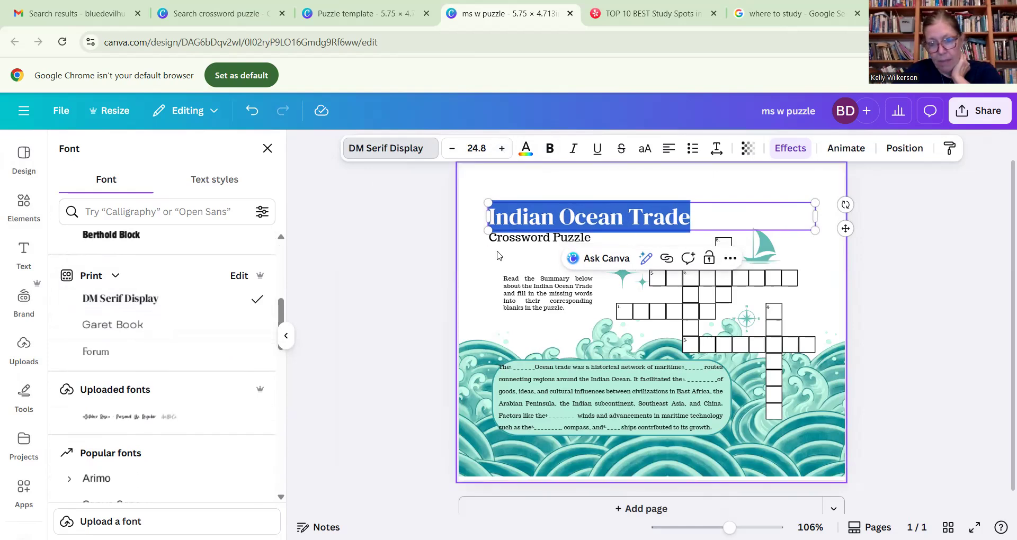
- Delete the "Crossword Puzzle" subtitle text under the title
left_click(558, 242)
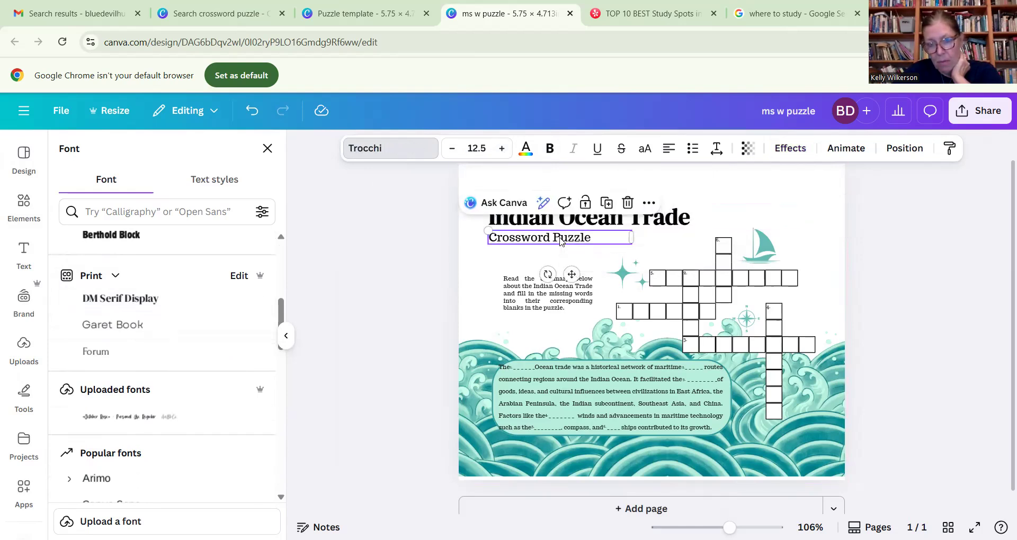
left_click(560, 240)
key("BackSpace")
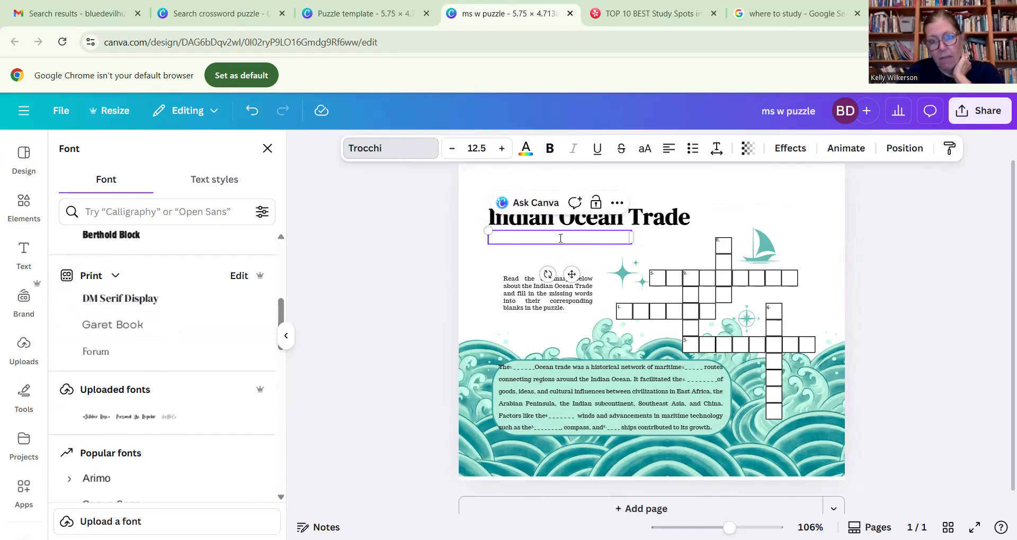
- Move the instruction paragraph up directly beneath the title, into the spot of the former subtitle
left_click(531, 291)
left_click_drag(531, 291, 516, 252)
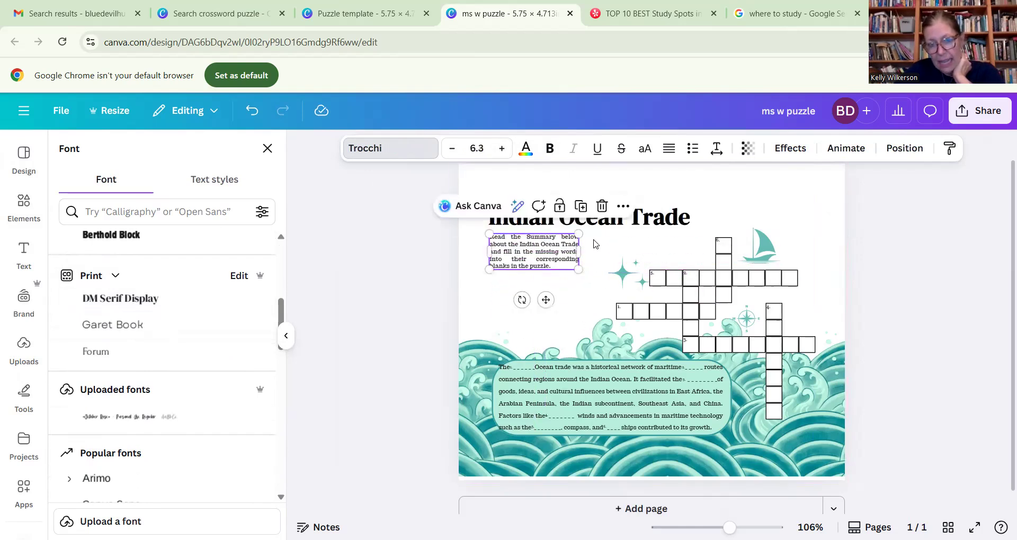
left_click(598, 244)
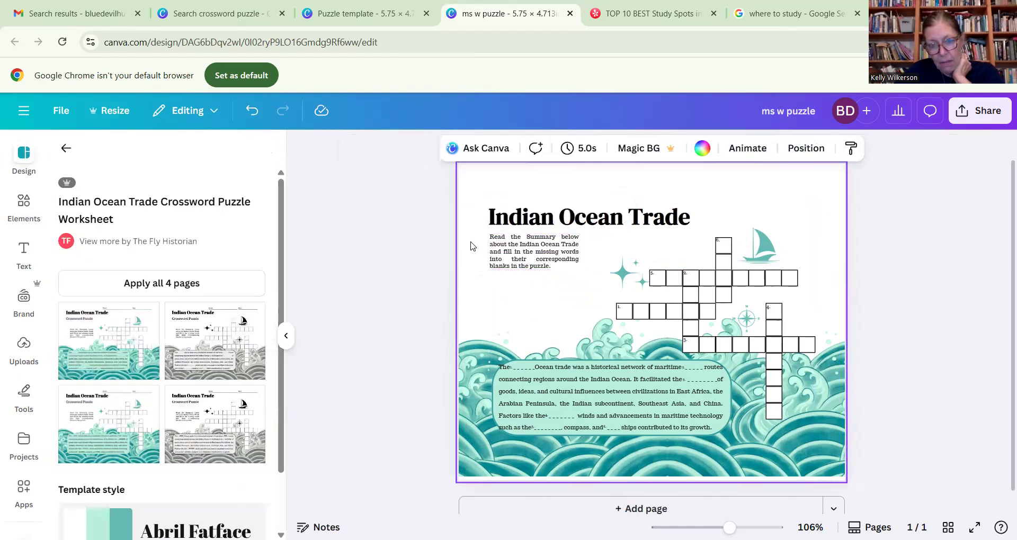
- Replace the instruction paragraph with "Why not change it up this afternoon and hit the books somewhere new?"
double_click(535, 248)
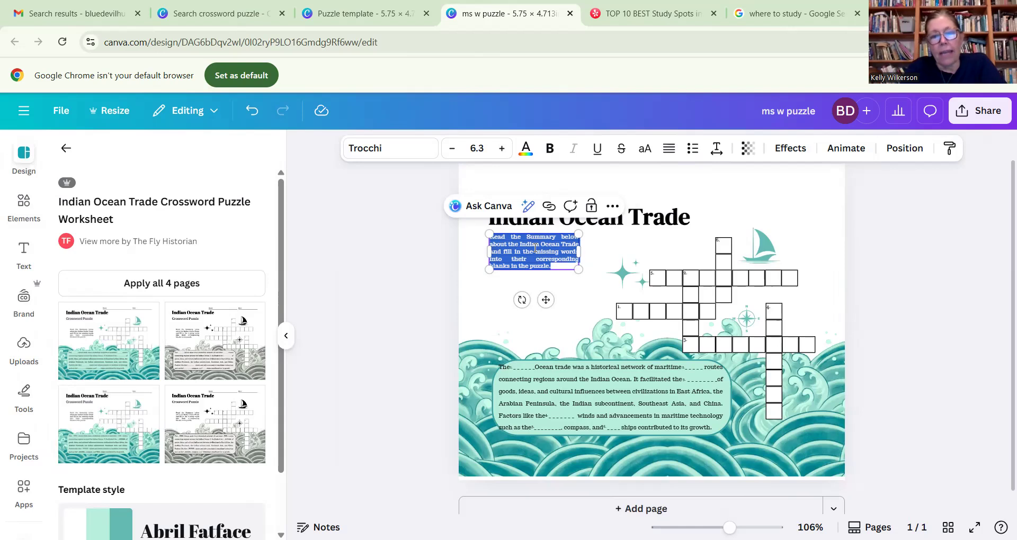
type("W")
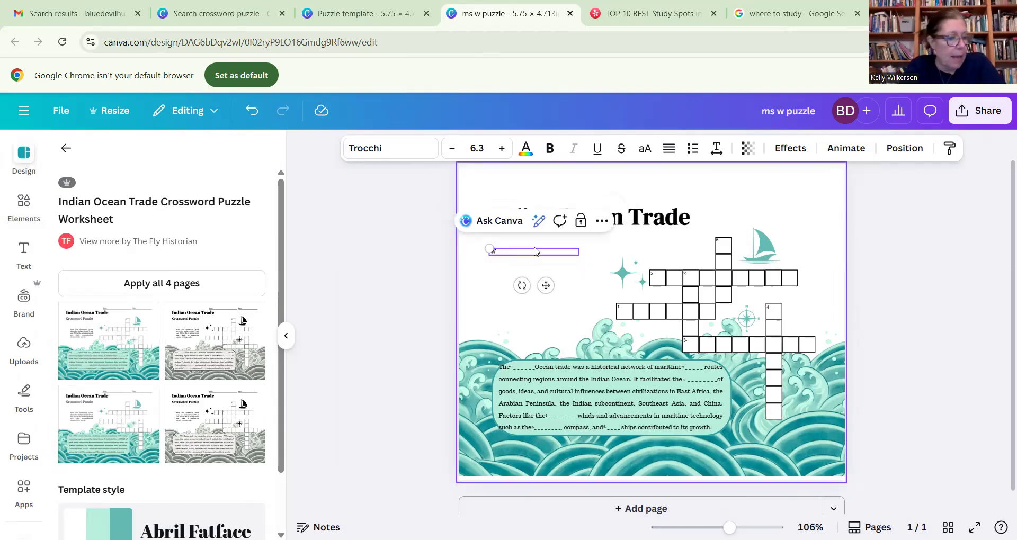
type("hy not change it up")
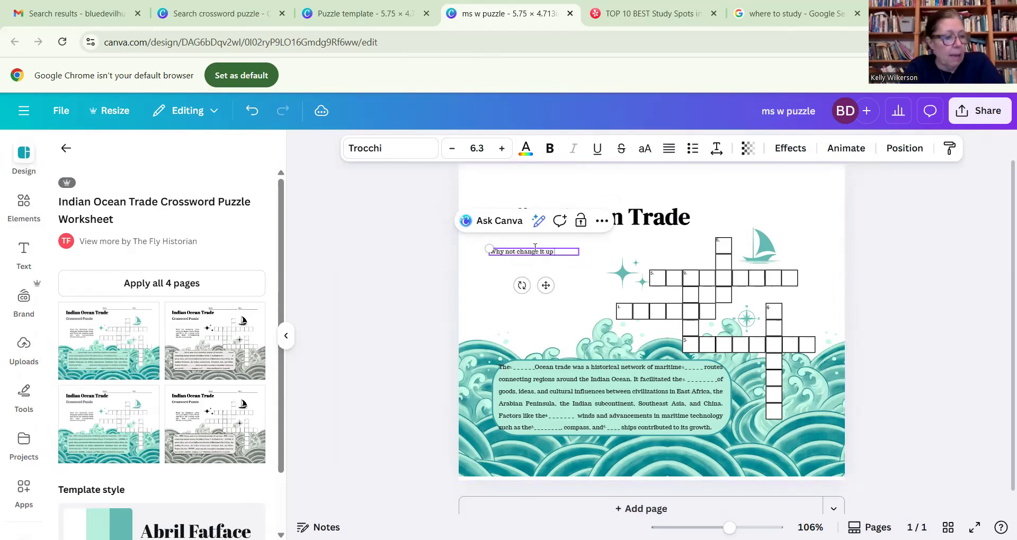
type(" this afternoon")
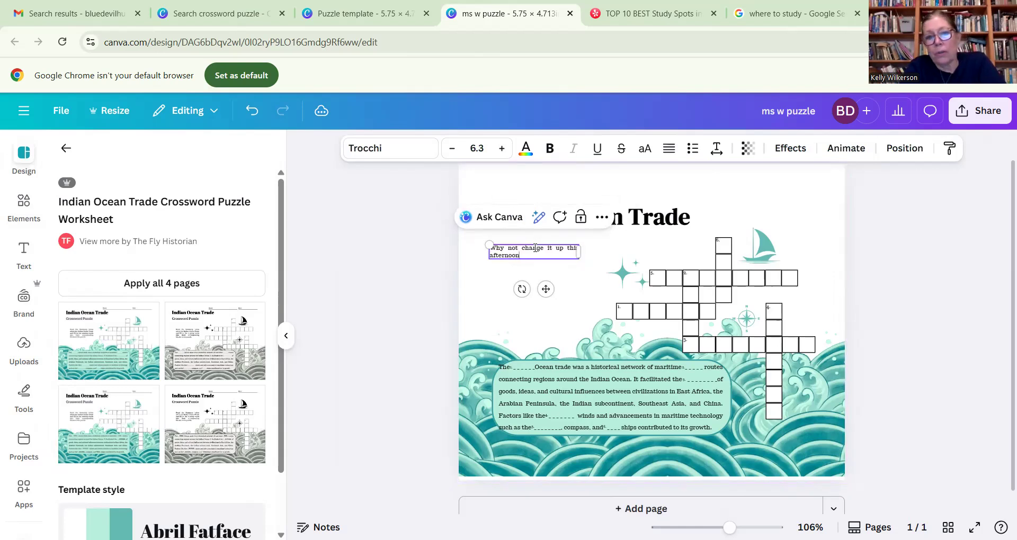
type(" and hit the books ")
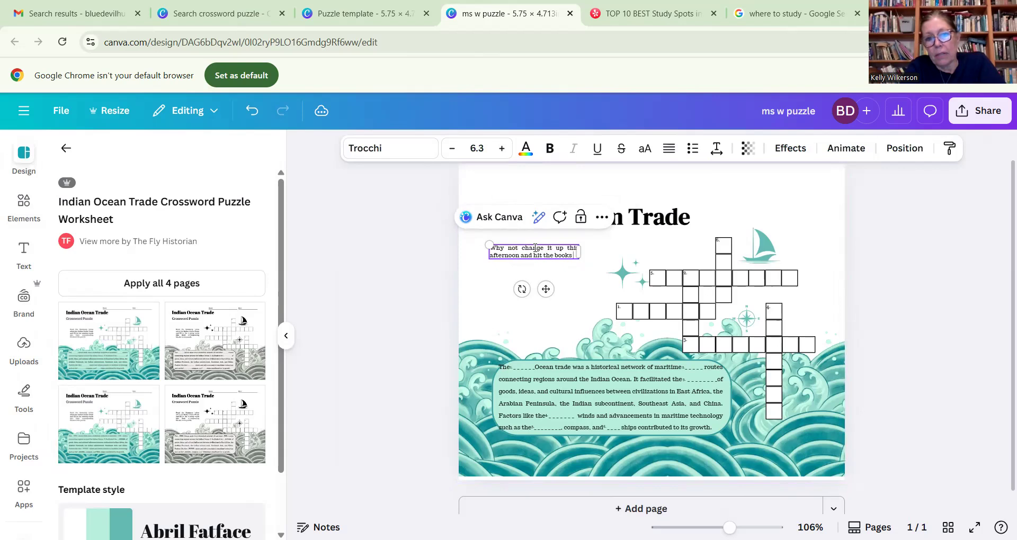
type("somewhere new?")
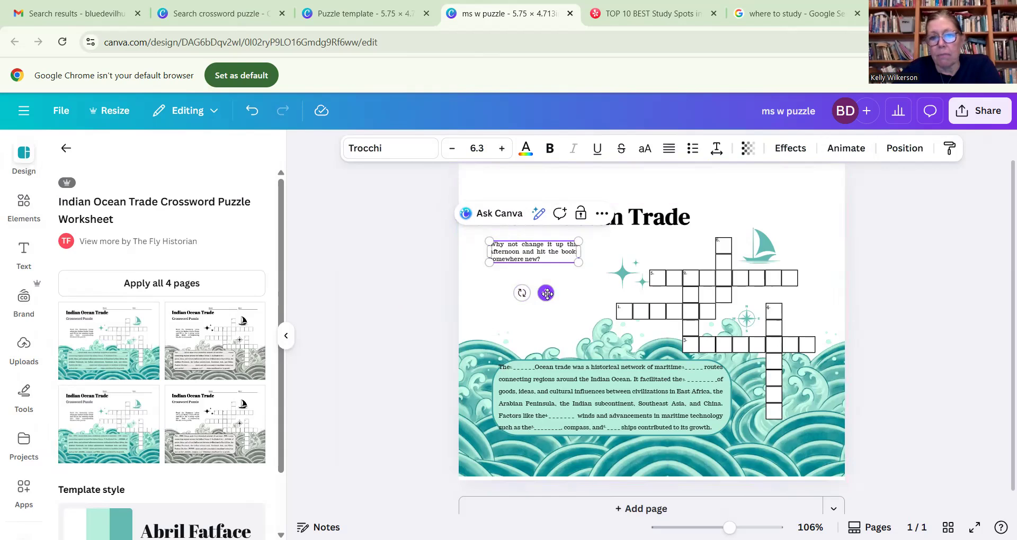
- Move the title closer to the page's upper-left corner and place the short paragraph directly beneath it, aligned with its left edge
left_click_drag(545, 293, 545, 286)
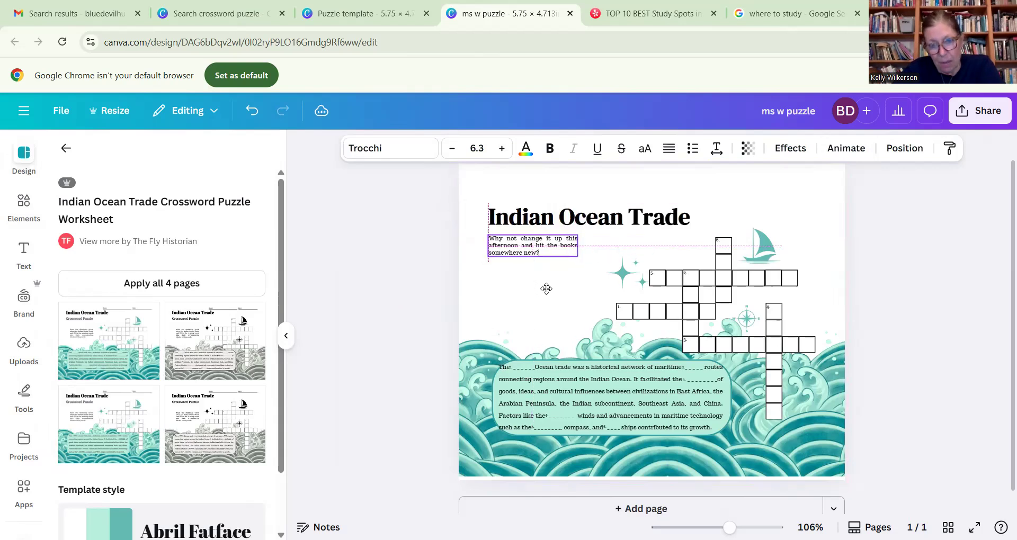
left_click(637, 221)
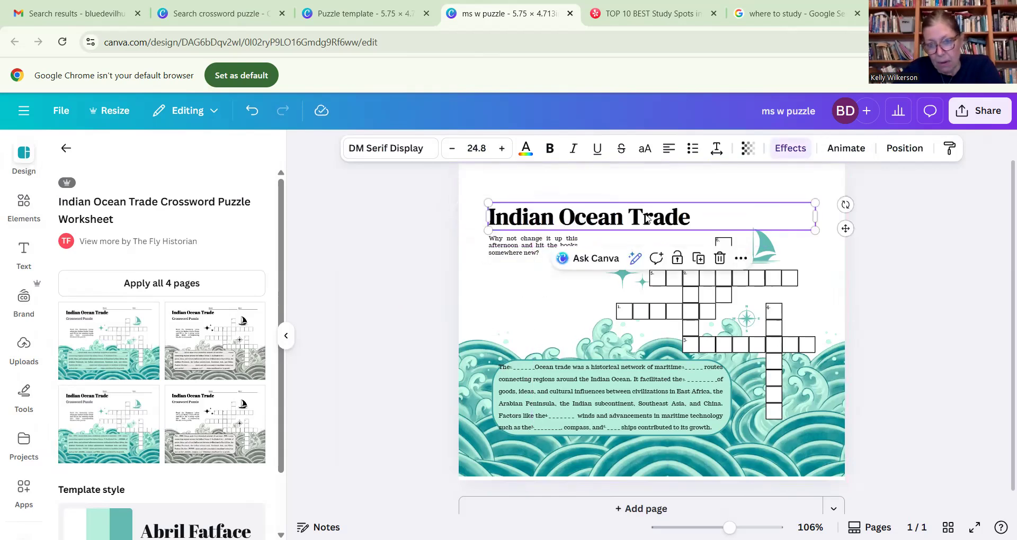
left_click_drag(845, 228, 830, 198)
left_click(533, 251)
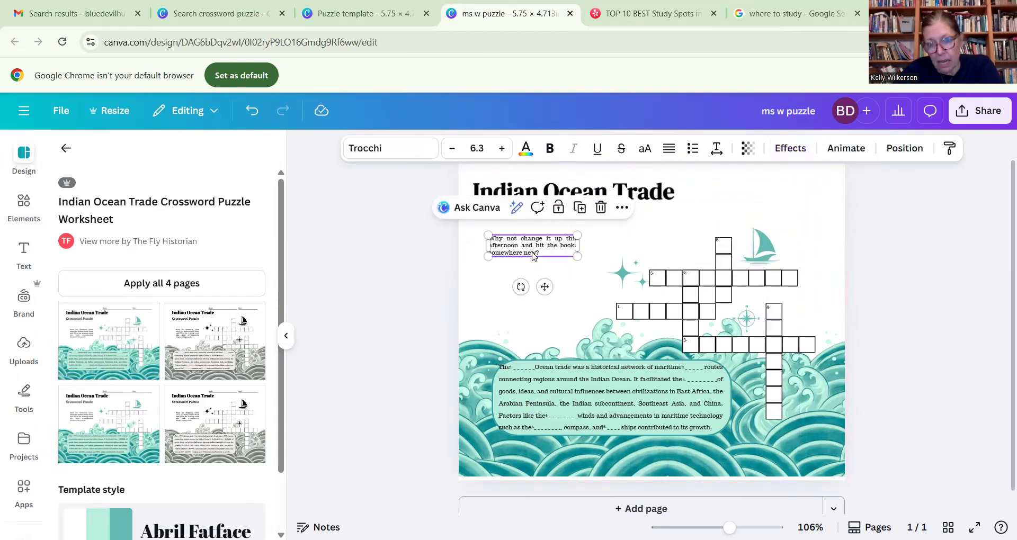
left_click_drag(545, 288, 531, 265)
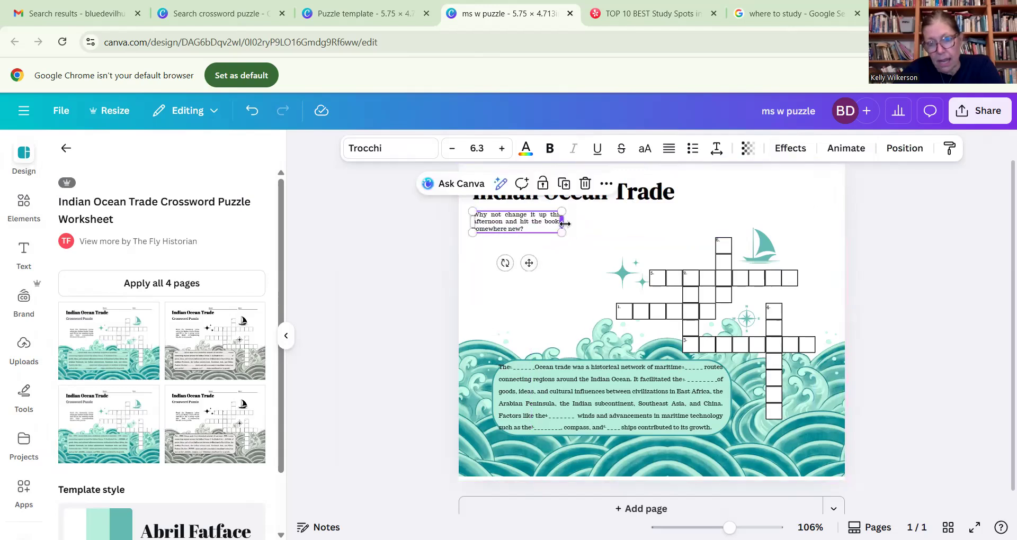
- Set the paragraph under the title to the Garet Book font at size 12.3
double_click(527, 221)
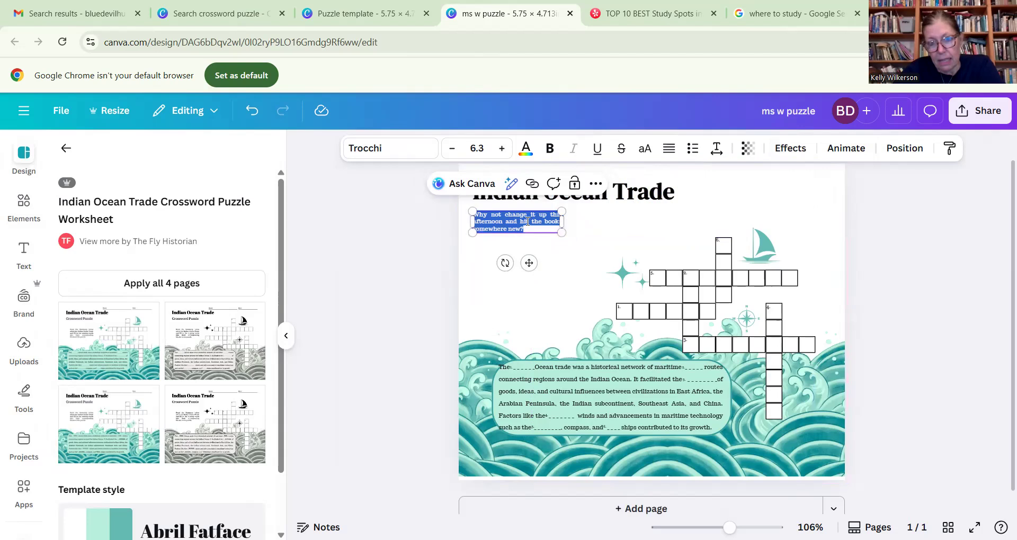
left_click(374, 150)
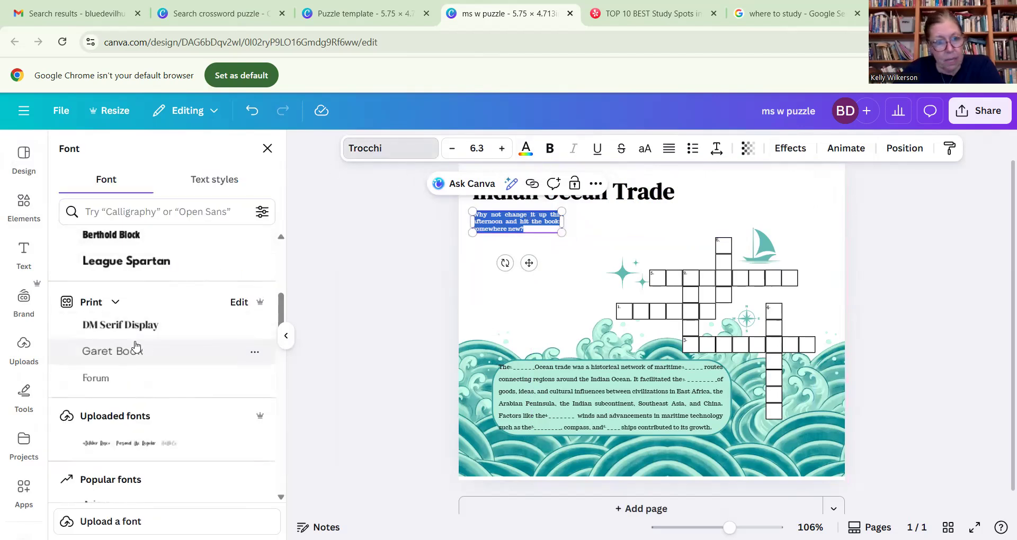
left_click(125, 358)
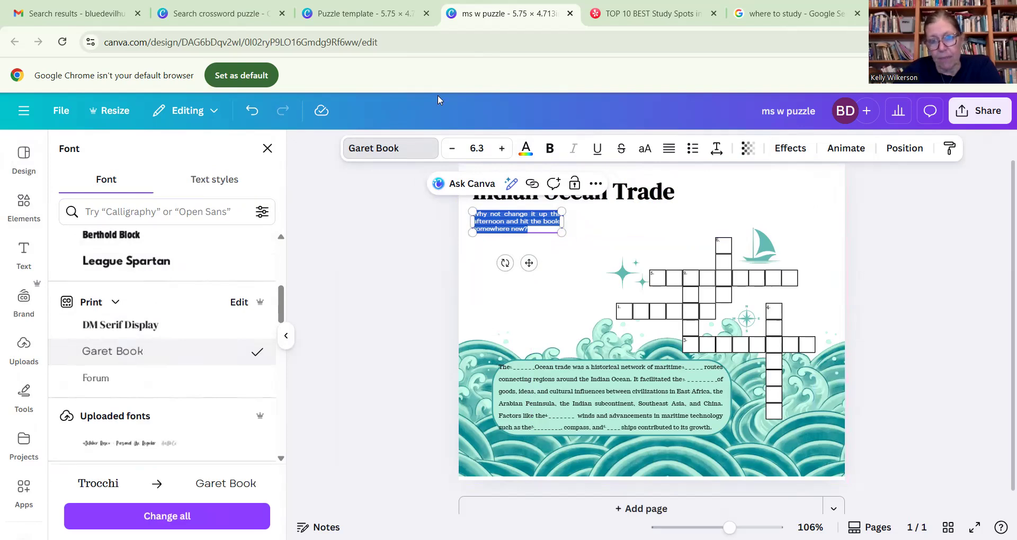
left_click(501, 149)
left_click(502, 148)
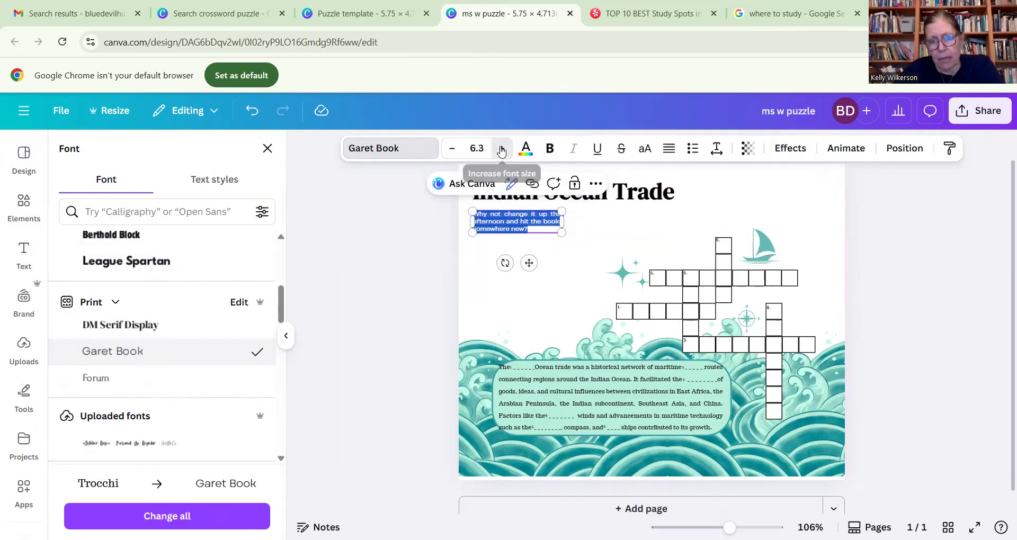
left_click(501, 148)
left_click(501, 148)
left_click(501, 148)
left_click(501, 148)
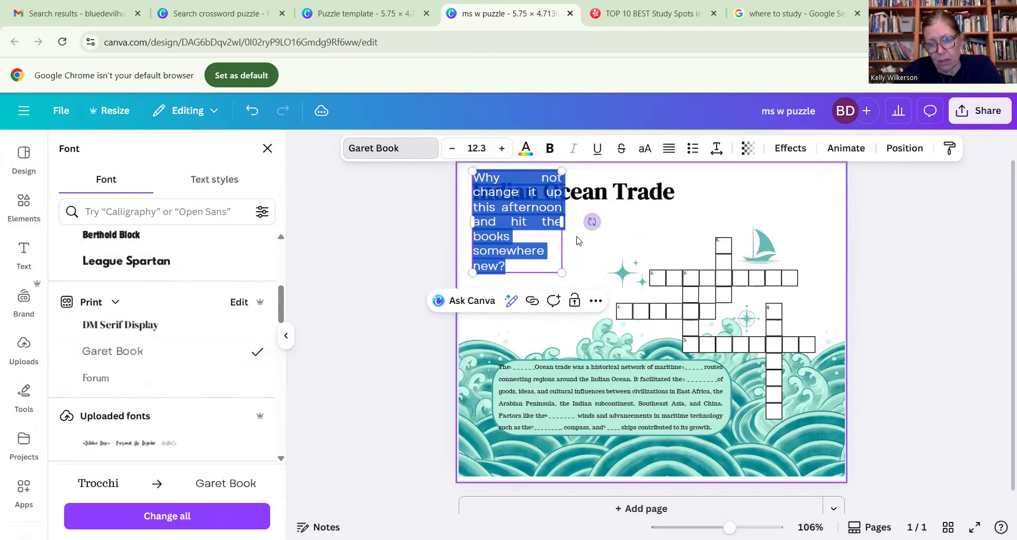
- Widen the short paragraph's text box to fit four lines and position it just below the title, aligned with the title's left edge
left_click_drag(562, 224, 617, 221)
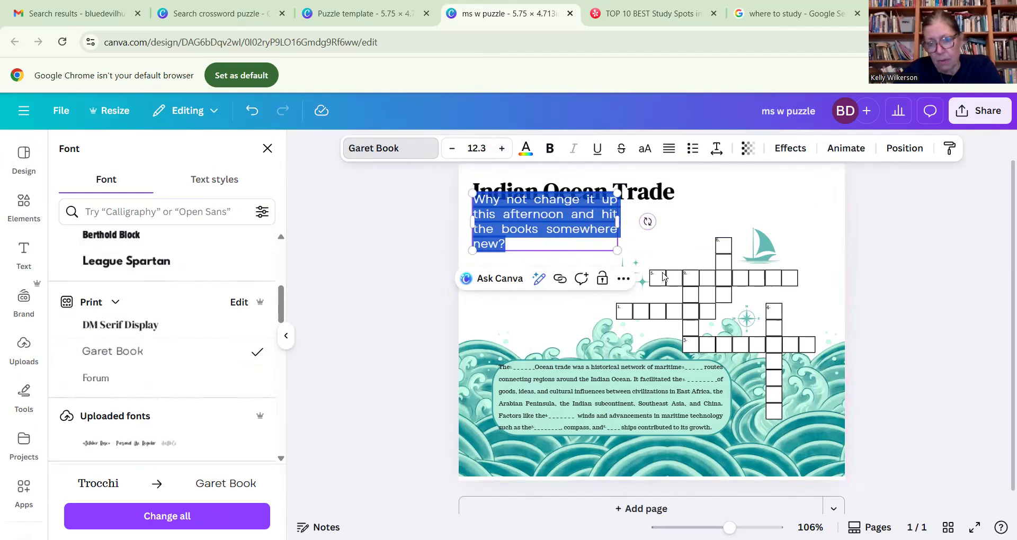
left_click(578, 214)
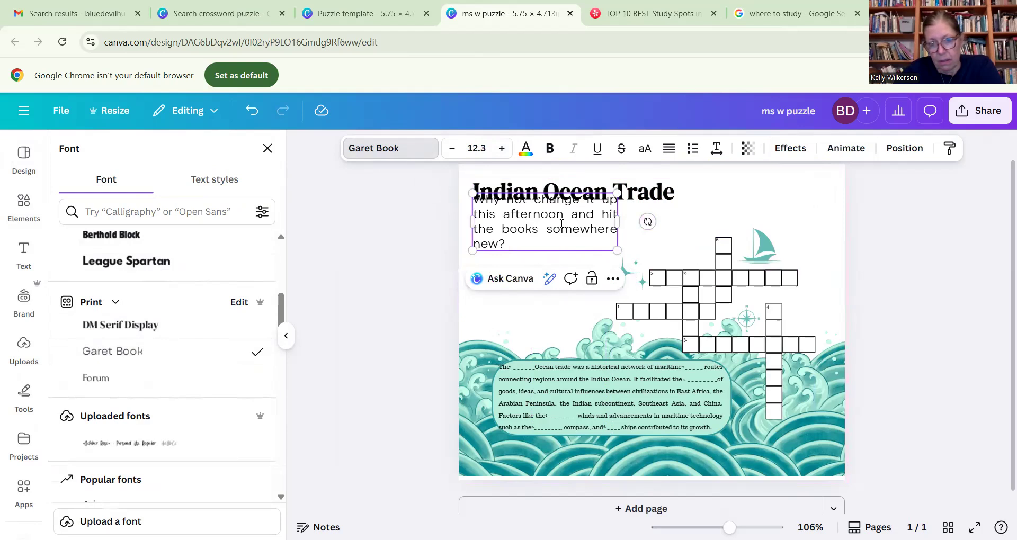
left_click_drag(564, 215, 566, 249)
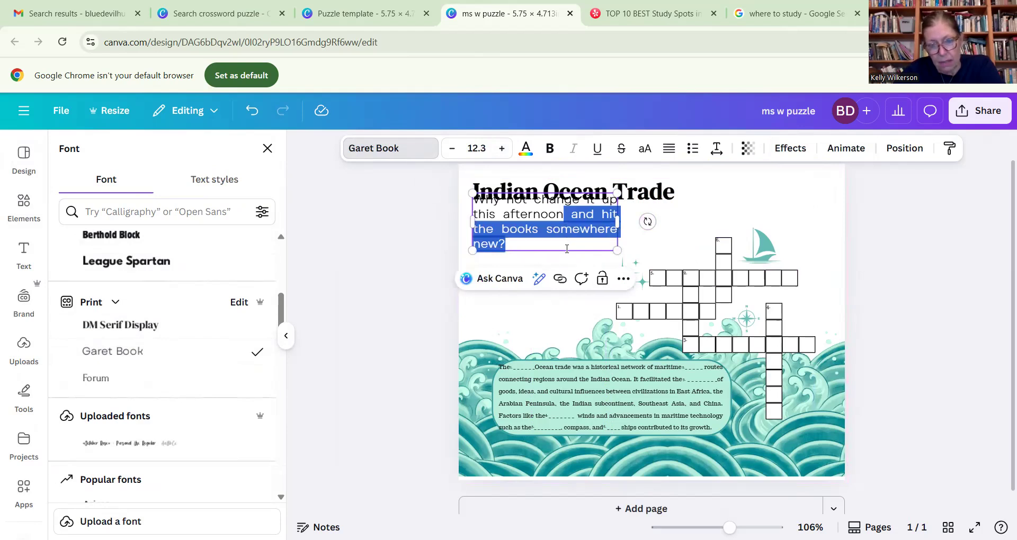
left_click_drag(440, 249, 401, 249)
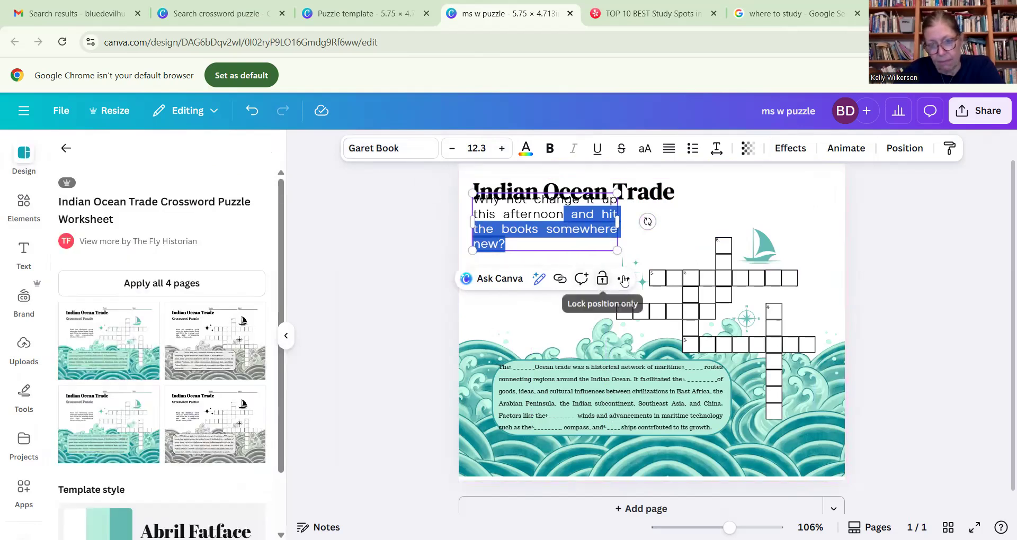
left_click(624, 280)
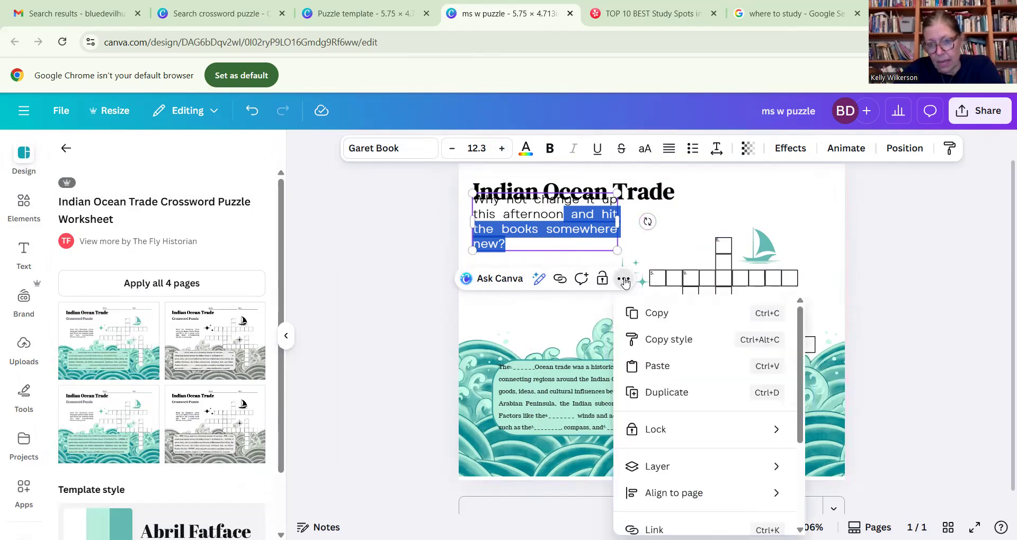
left_click(452, 299)
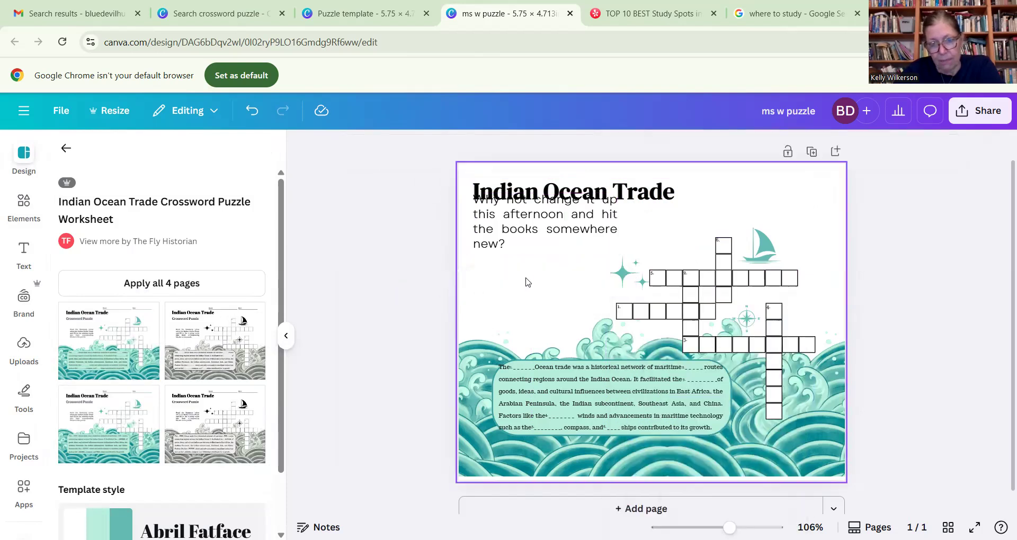
left_click(576, 231)
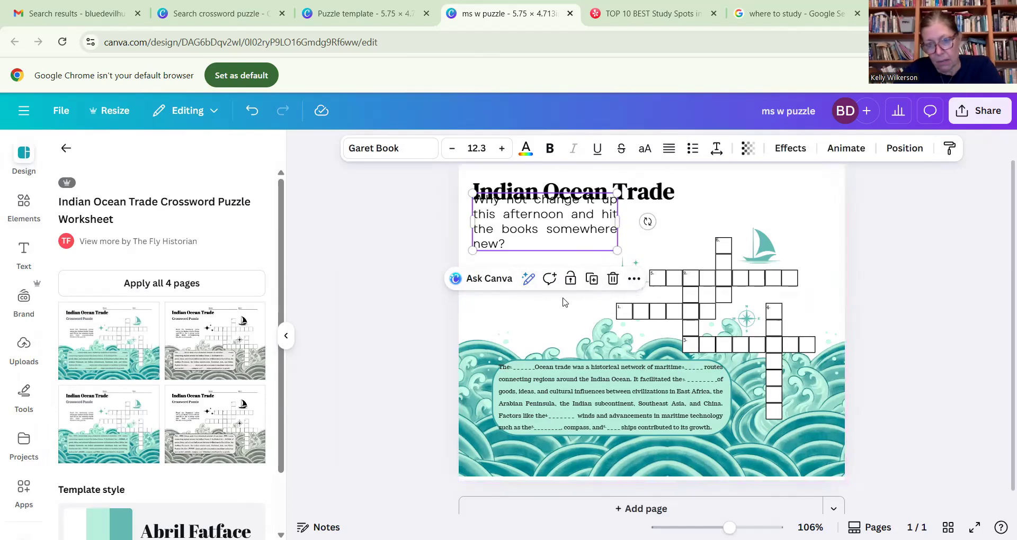
left_click_drag(582, 223, 596, 243)
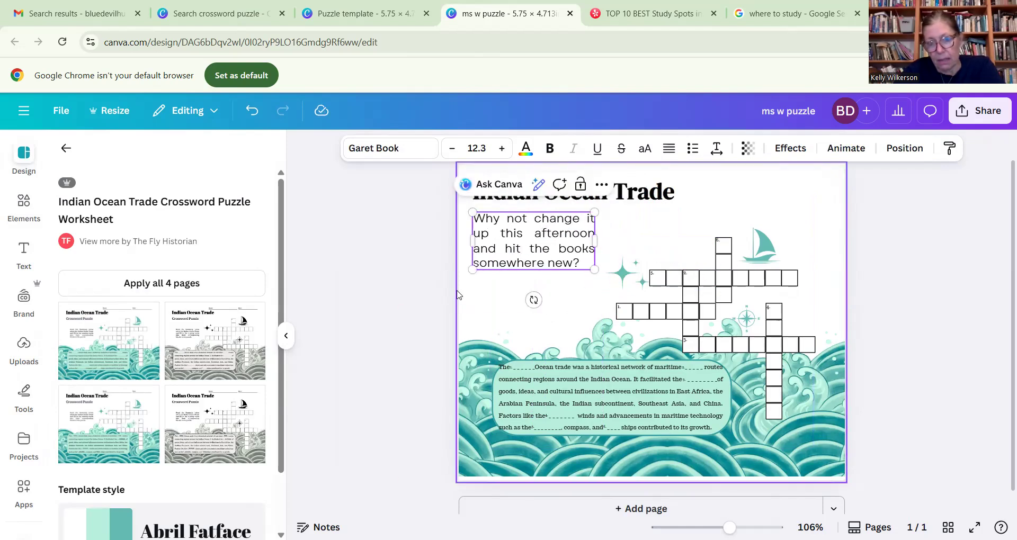
left_click(430, 248)
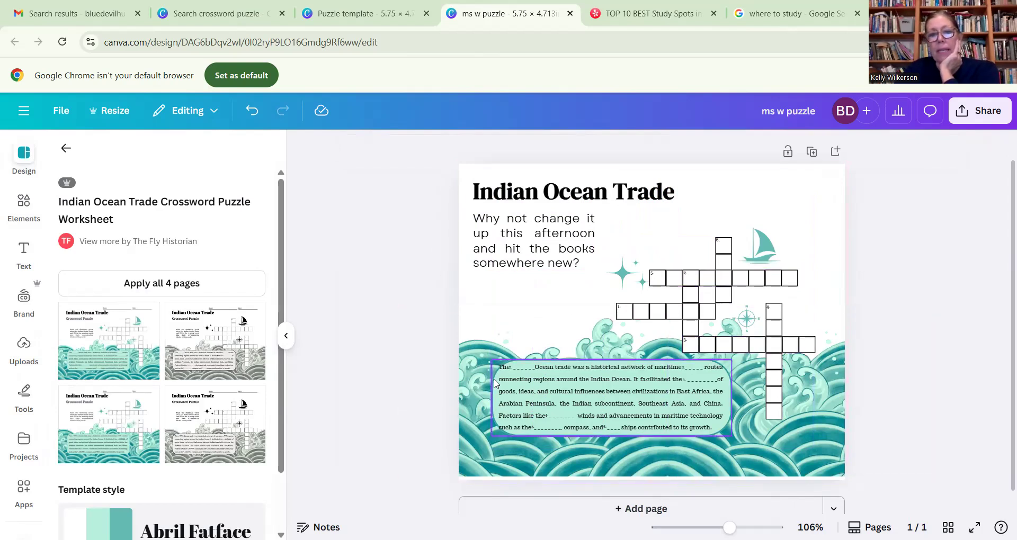
- Delete both teal wave images and the green box with the fill-in-the-blank paragraph from the lower part of the page
left_click(483, 364)
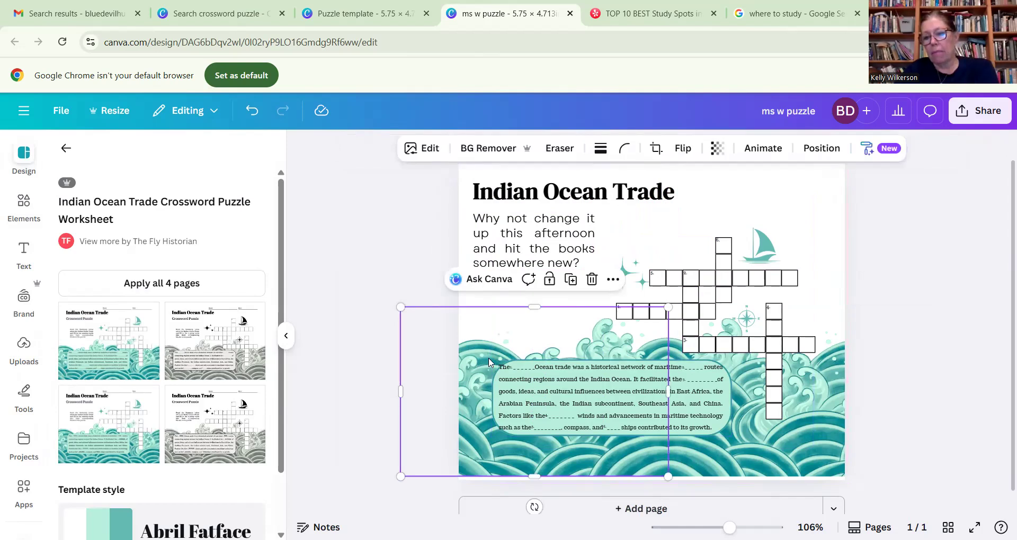
key("Delete")
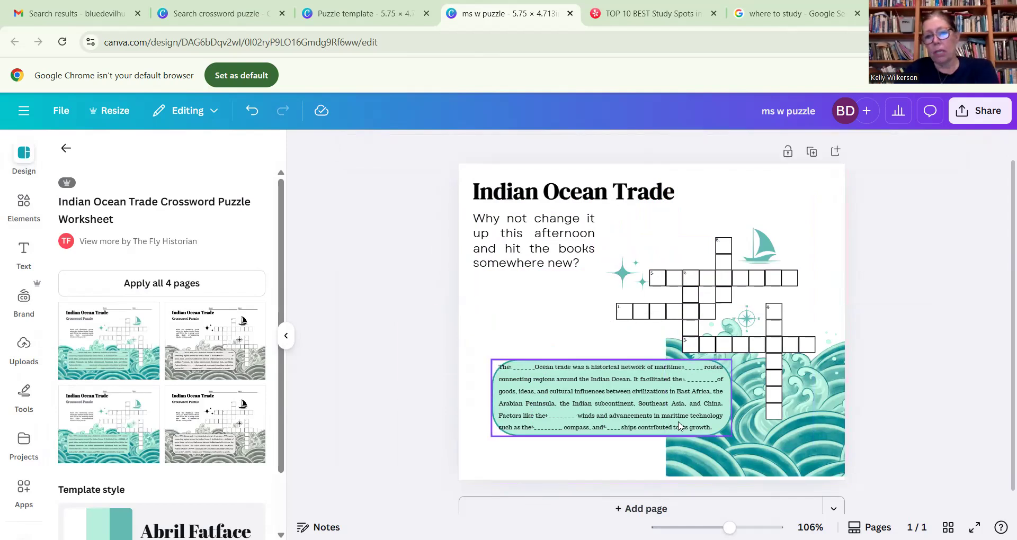
left_click(719, 462)
key("Delete")
left_click(590, 389)
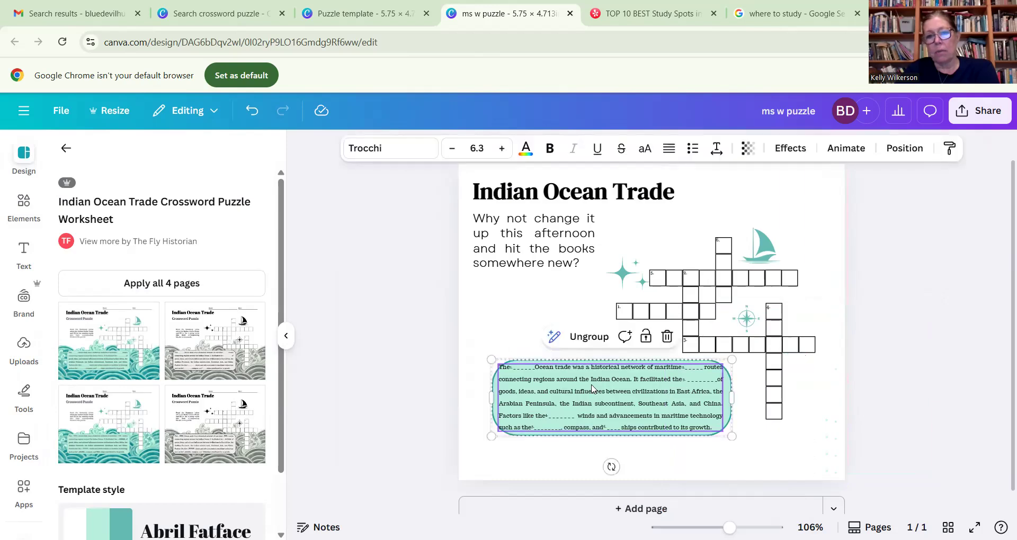
key("Delete")
key("Delete")
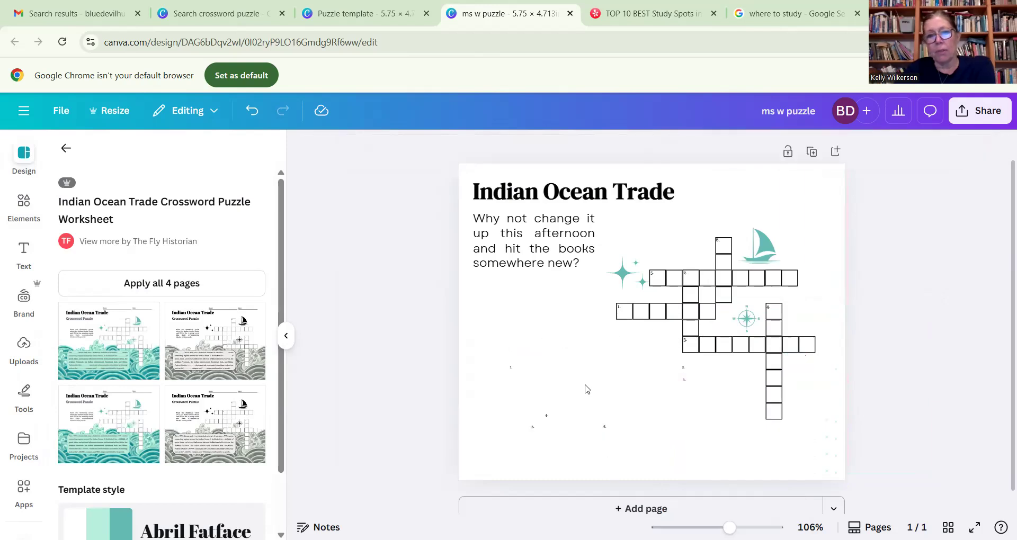
- Delete the sailboat, sparkle and compass graphics around the crossword grid
left_click(759, 253)
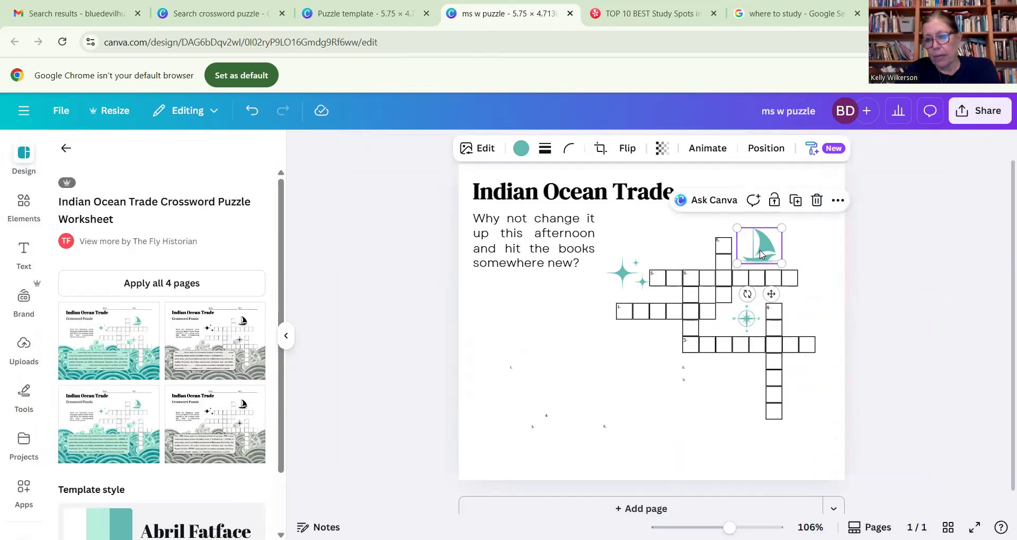
key("Delete")
left_click(623, 273)
key("Delete")
left_click(753, 327)
key("Delete")
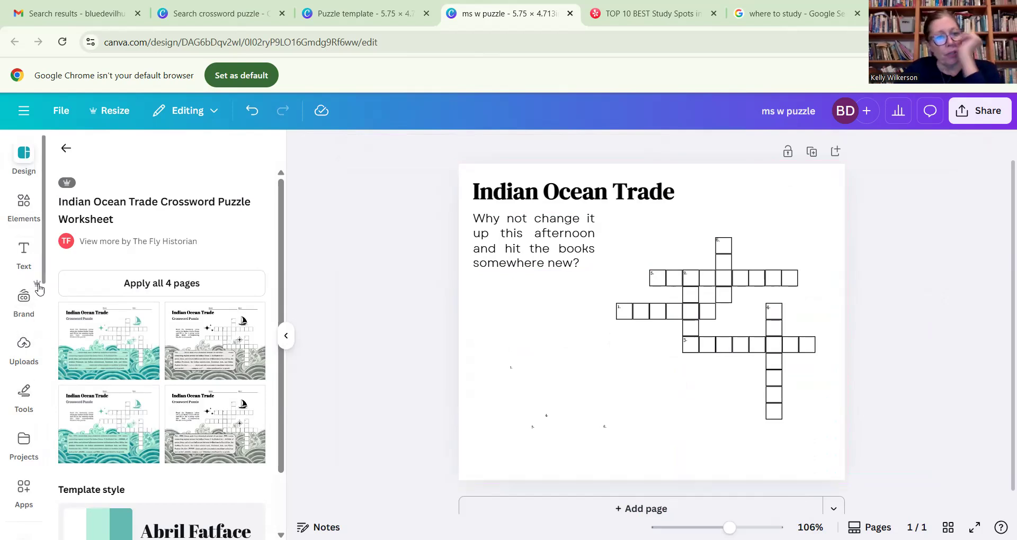
- Search the backgrounds for "study" and try the pastel highlighters image and the orange numbers image on the page
scroll(38, 344, "down", 4)
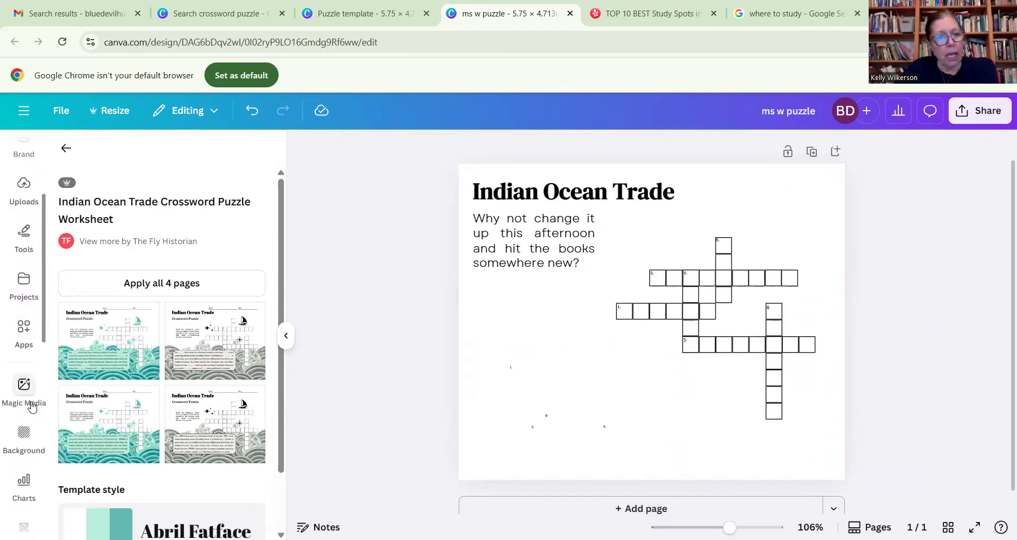
left_click(37, 430)
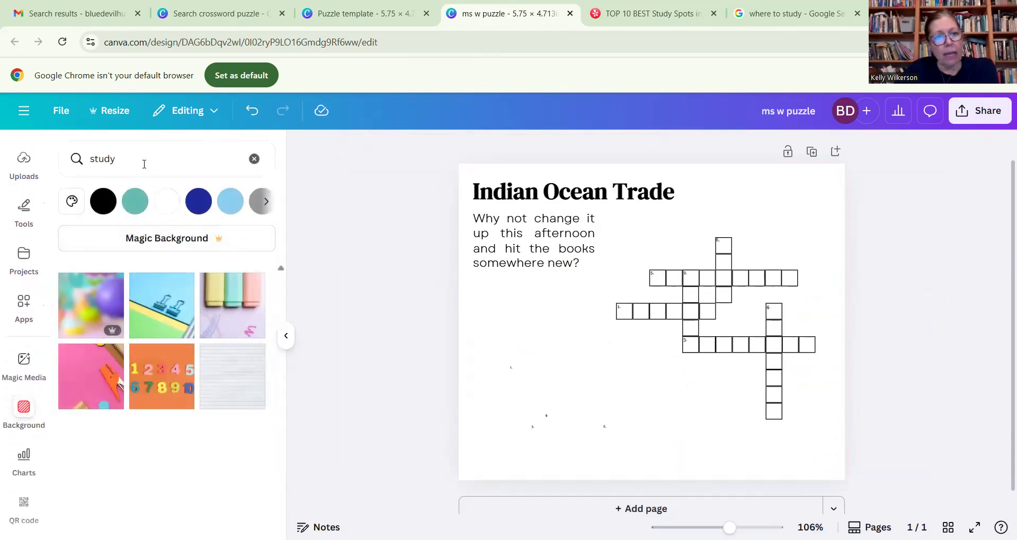
left_click(141, 157)
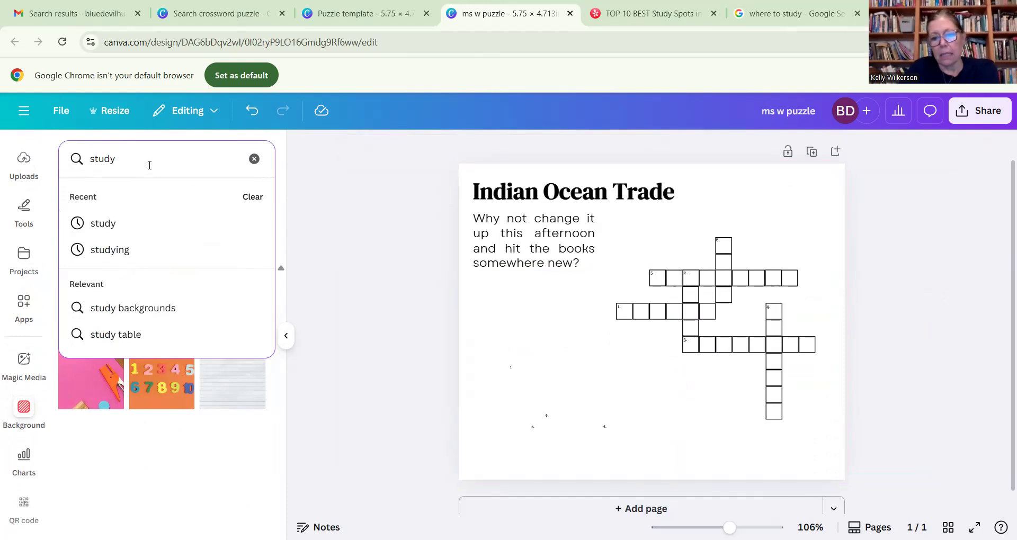
key("Return")
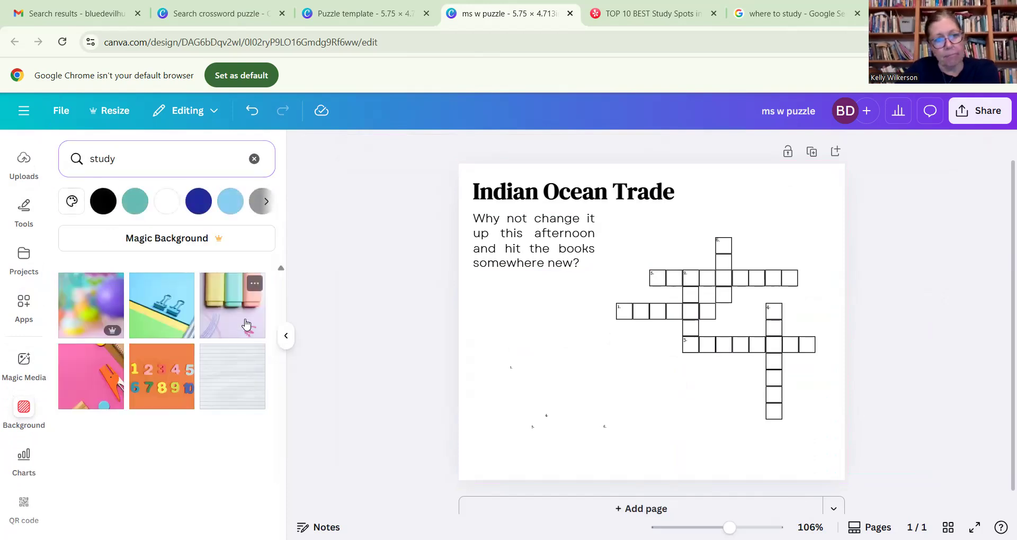
left_click(246, 324)
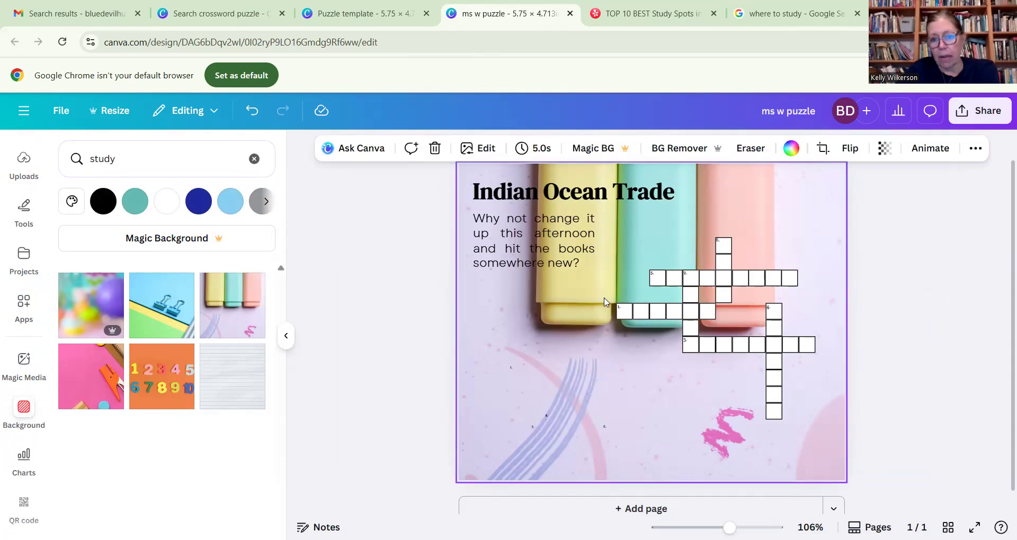
left_click(161, 377)
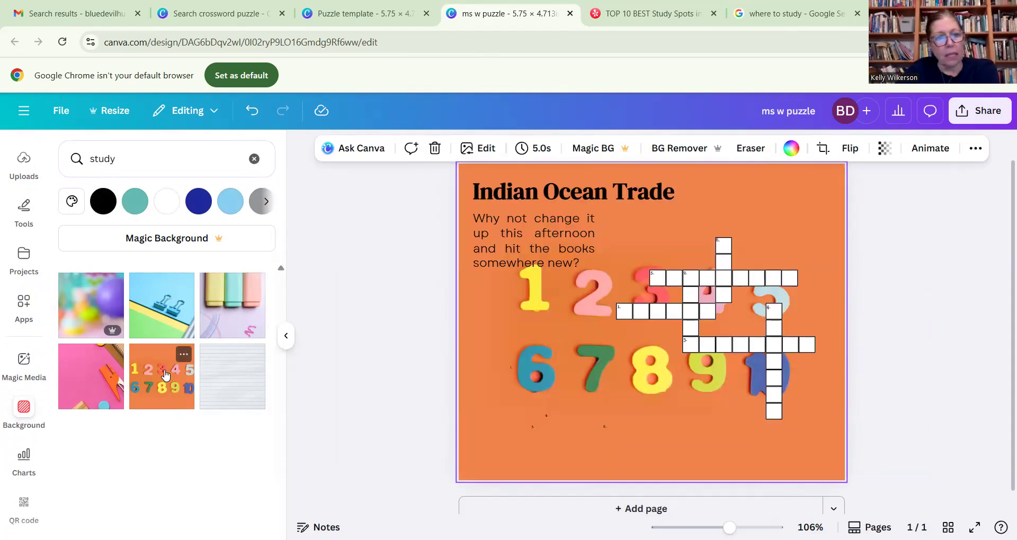
- Search the backgrounds for "books" and try the blue and purple test-tube image on the page
left_click(88, 149)
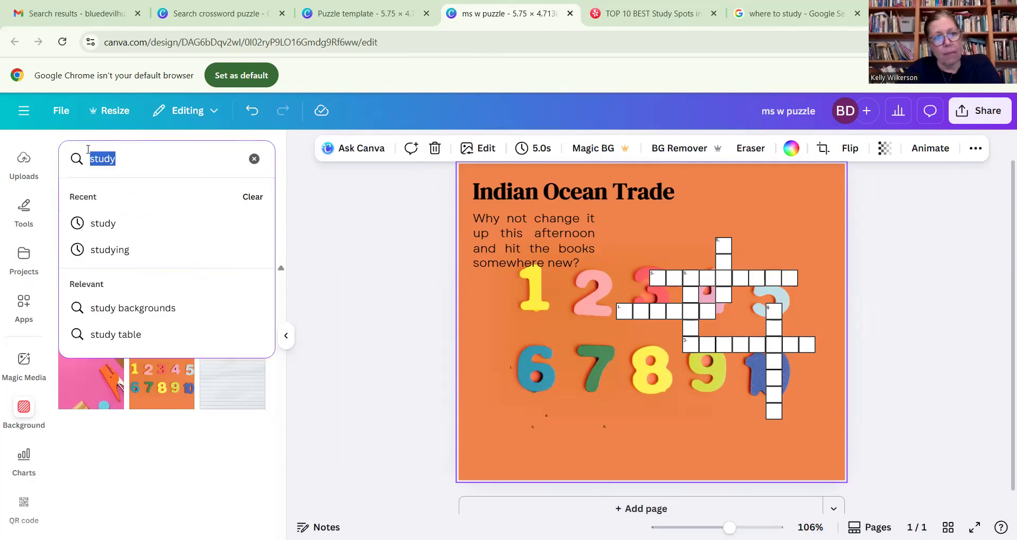
type("book")
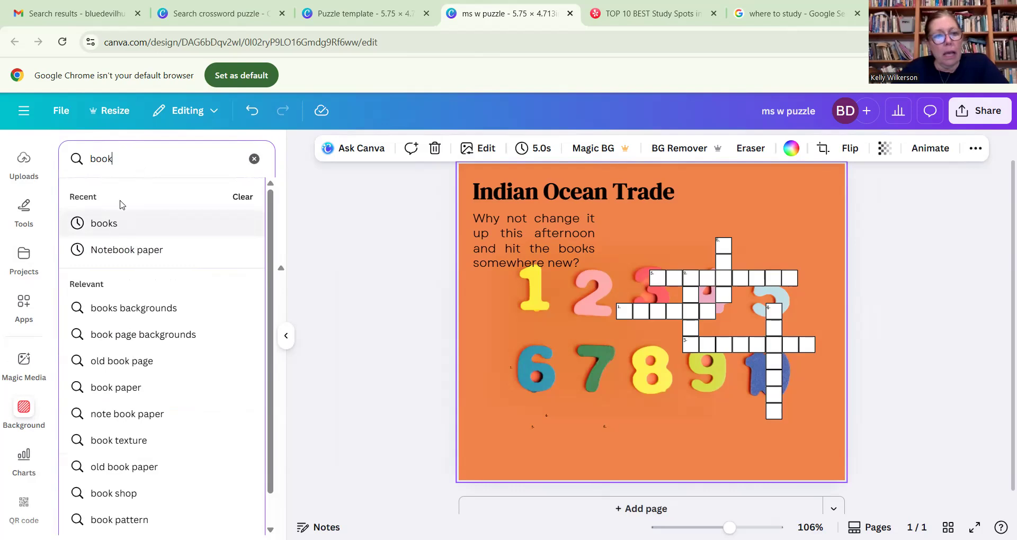
left_click(118, 223)
left_click(100, 305)
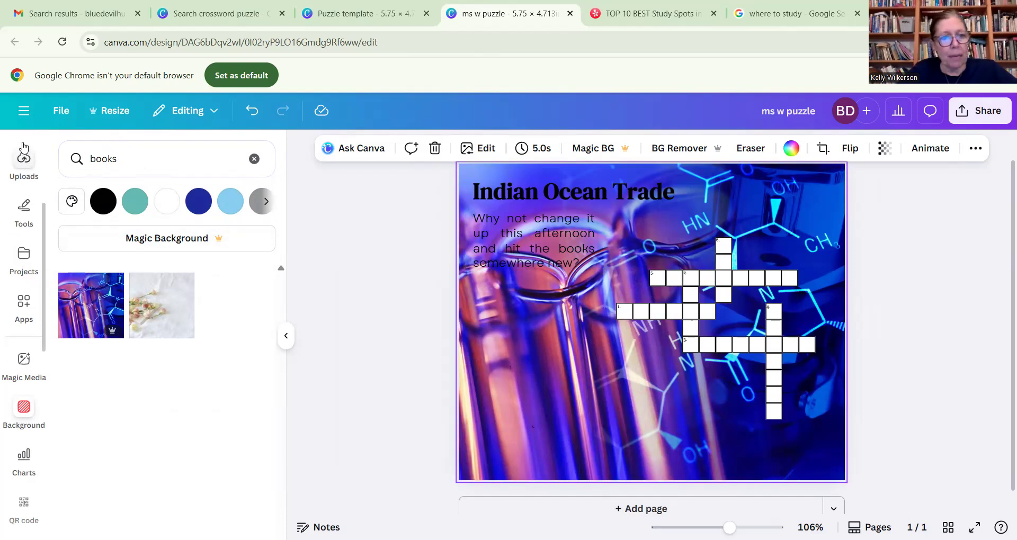
- Upload the IMG_6551 photo from the Downloads folder and delete the test-tube background from the page
left_click(22, 160)
left_click(148, 202)
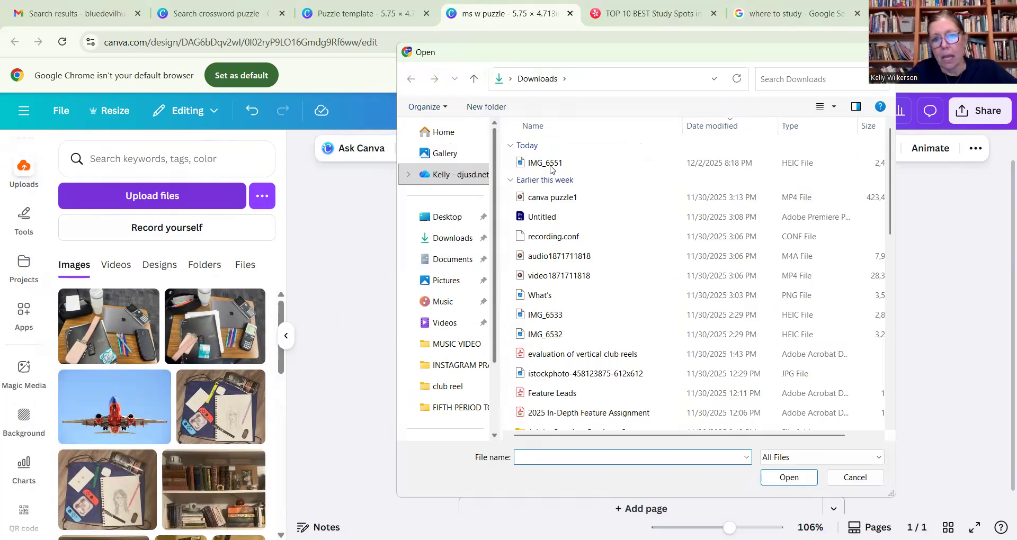
left_click(551, 165)
left_click(786, 478)
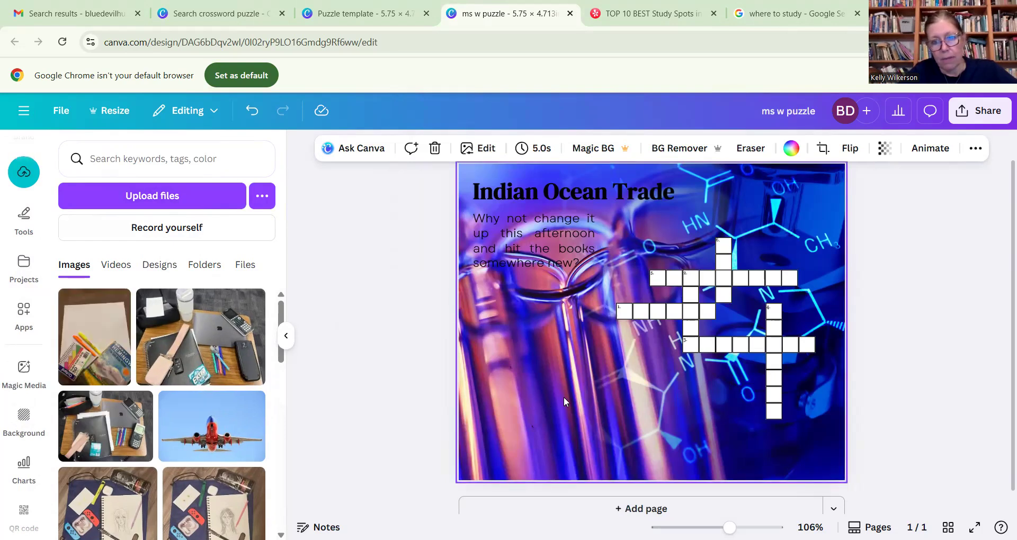
key("Delete")
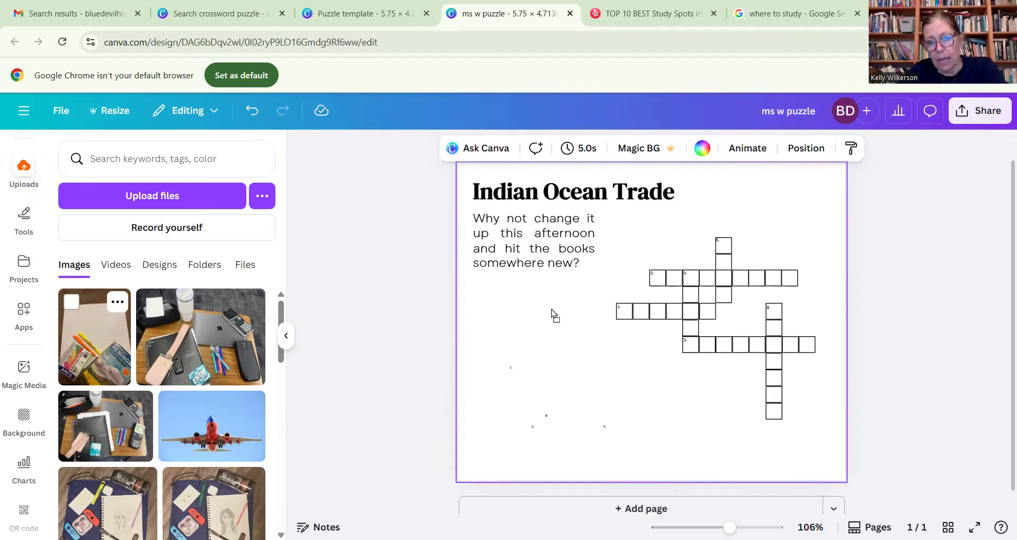
- Place the uploaded stationery photo on the page and crop it to a landscape section
left_click_drag(502, 304, 588, 290)
left_click_drag(638, 223, 647, 283)
left_click_drag(729, 373, 715, 371)
left_click_drag(553, 372, 566, 372)
left_click_drag(645, 460, 657, 397)
- Move the cropped photo to the page's upper-left corner and enlarge it to about 6.4 by 4.9 in
left_click_drag(640, 326, 535, 212)
left_click_drag(608, 277, 849, 510)
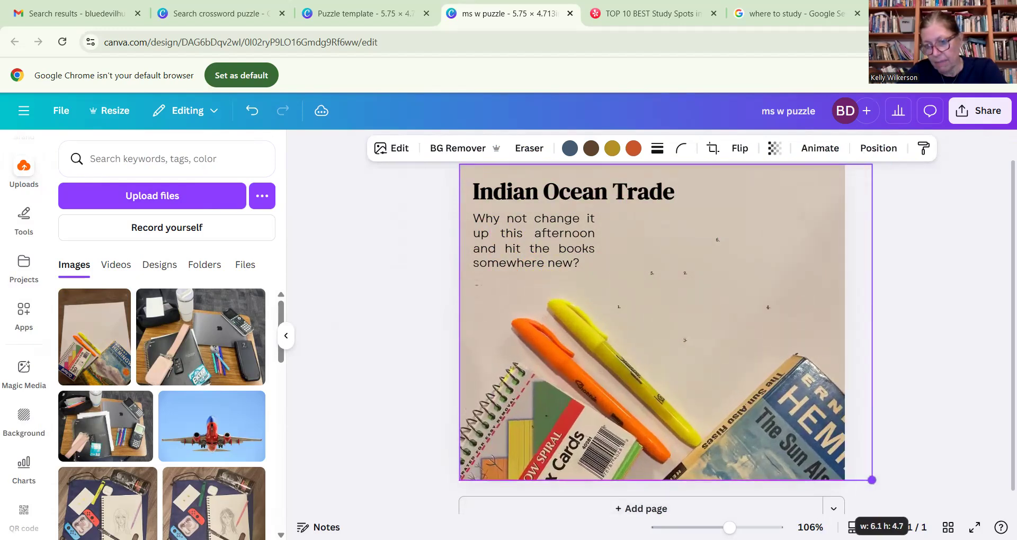
left_click_drag(871, 479, 889, 492)
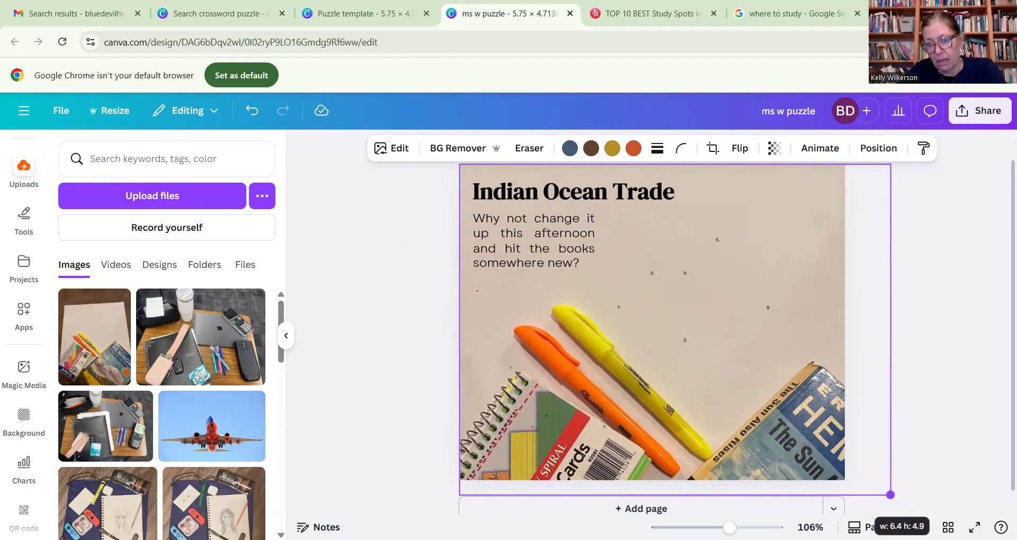
- Fit the photo to the page edges at 5.75 by 4.71 in and send it to the back, behind the crossword grid
left_click_drag(749, 387, 741, 391)
left_click_drag(869, 494, 877, 499)
left_click_drag(876, 329, 844, 331)
left_click_drag(643, 500, 642, 480)
left_click_drag(435, 319, 458, 321)
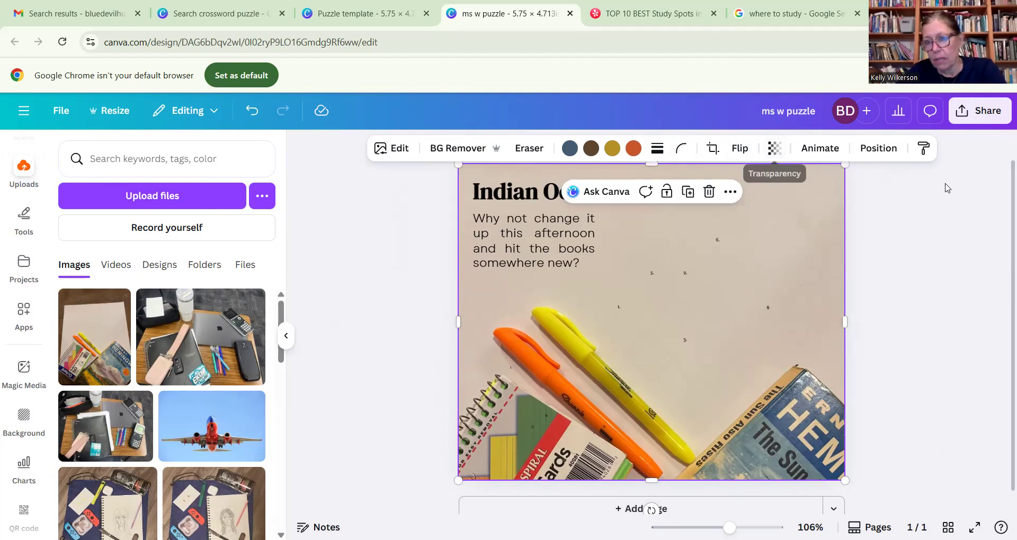
left_click(884, 150)
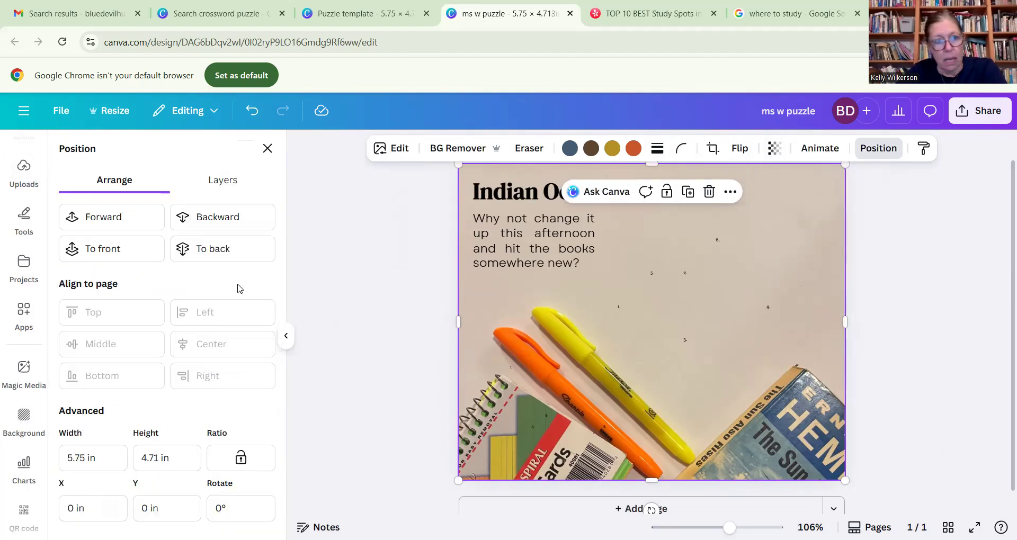
left_click(222, 248)
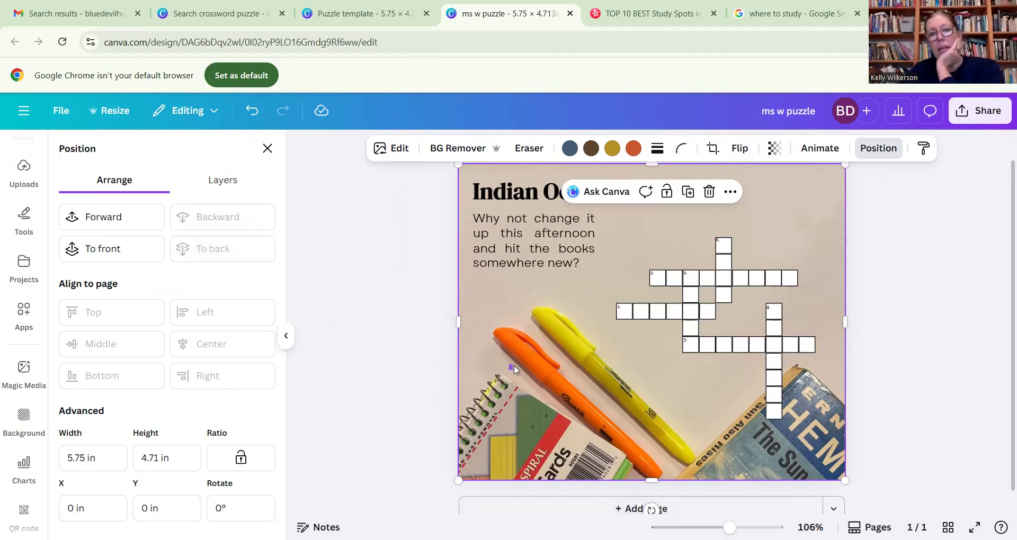
- Replace the title text "Indian Ocean Trade" with "Best study spots"
left_click(532, 192)
left_click(531, 191)
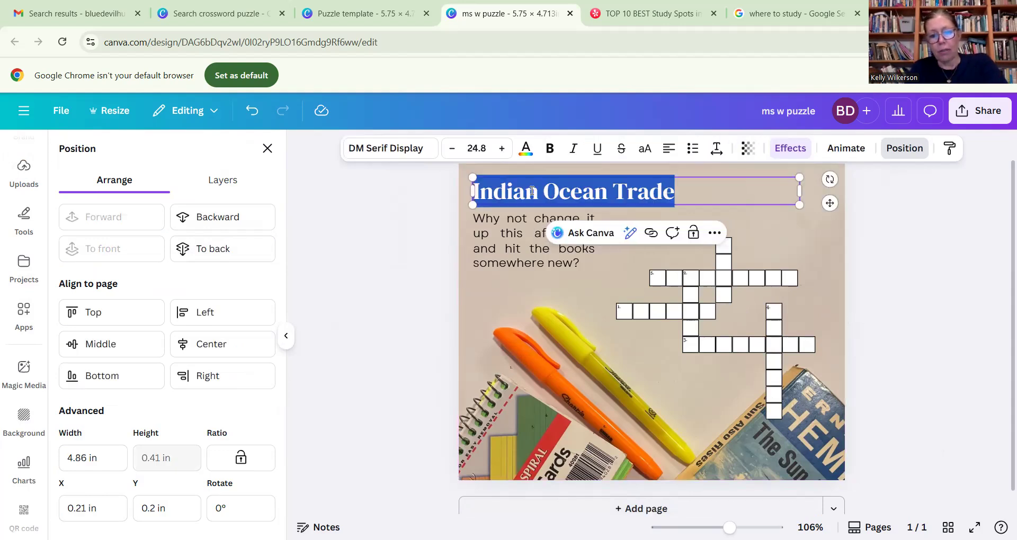
type("Best ")
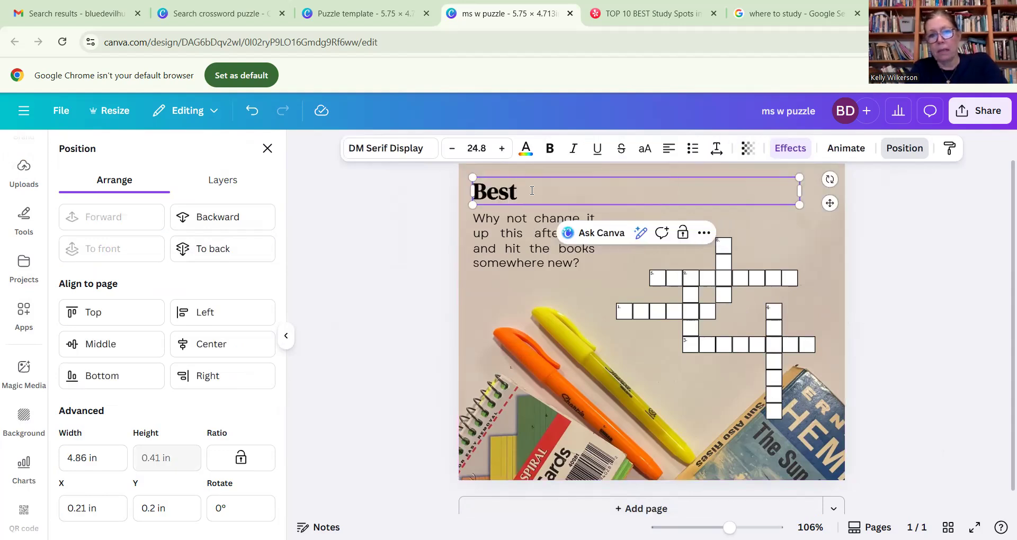
type("study spots")
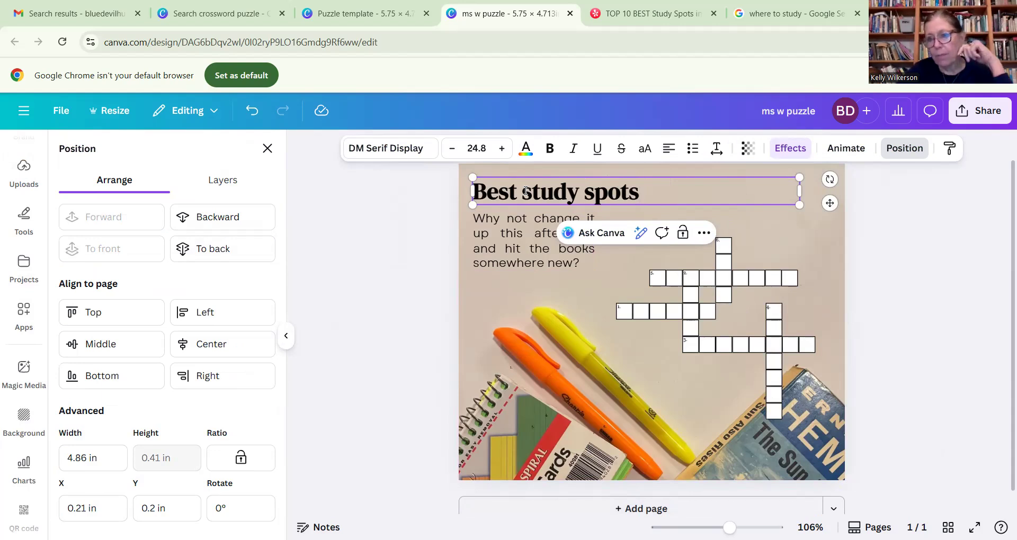
- Move the intro paragraph slightly down, leaving a clear gap below the "Best study spots" title
left_click_drag(541, 243, 543, 242)
left_click(267, 149)
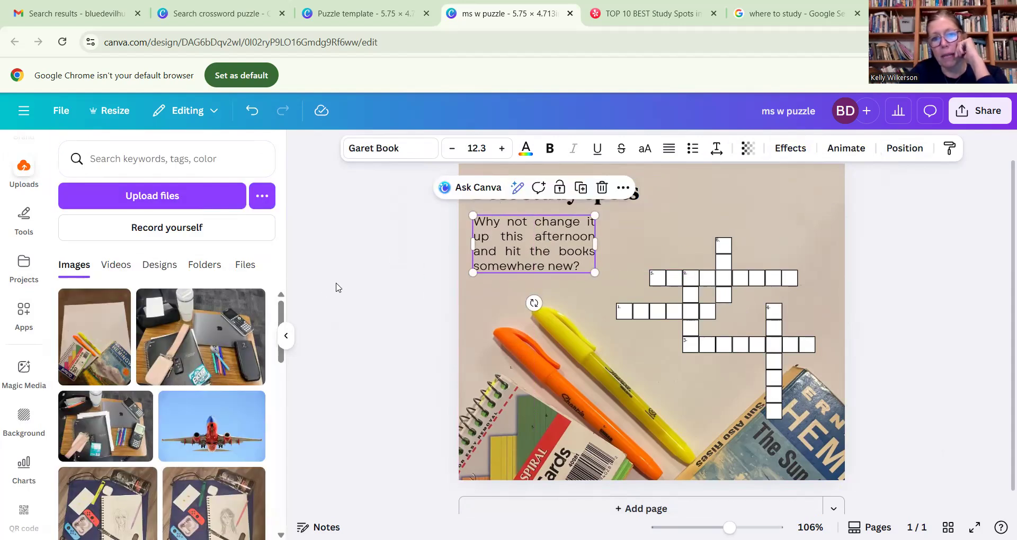
left_click(336, 287)
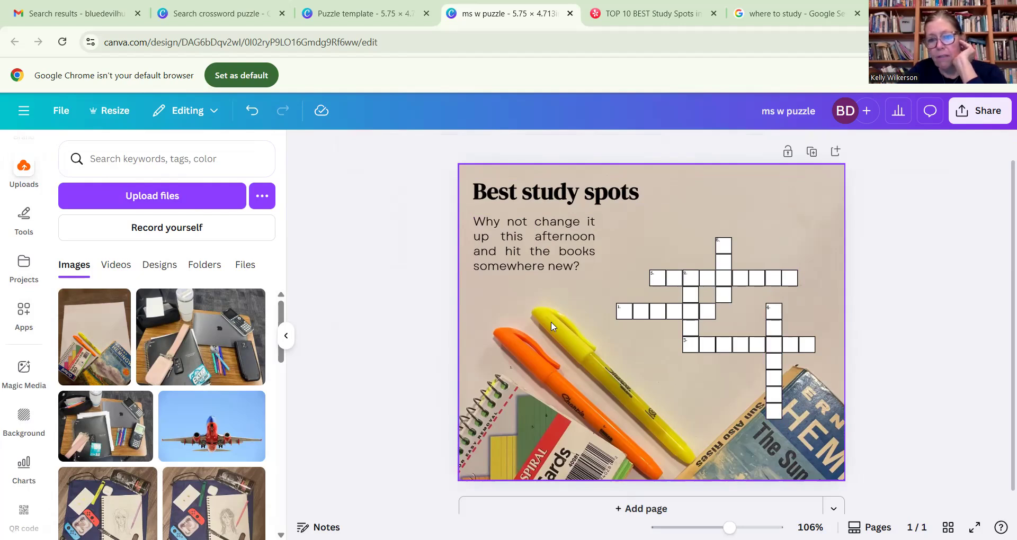
- Slide the background photo left, mostly off the page, and group all the crossword squares and clue numbers
left_click(564, 349)
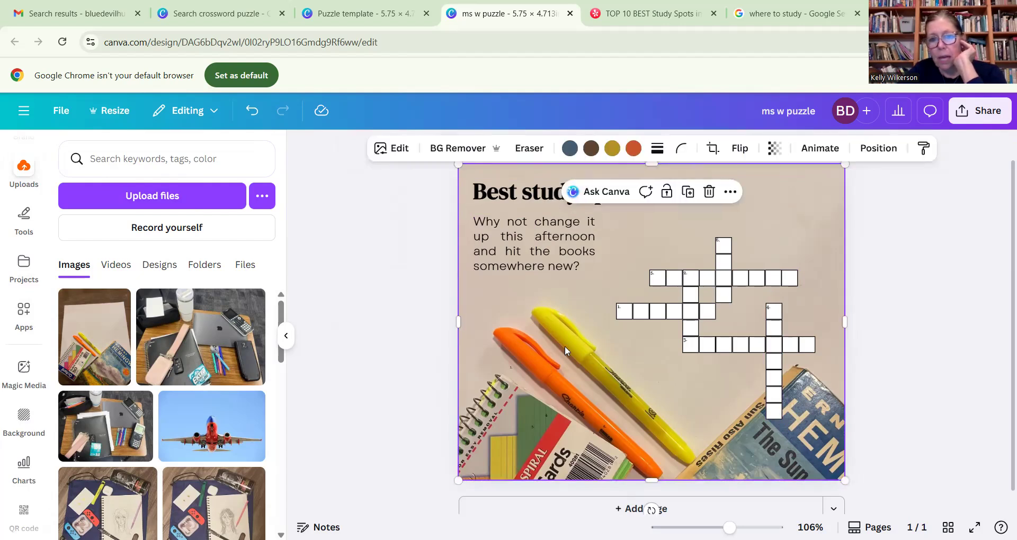
left_click_drag(563, 351, 306, 357)
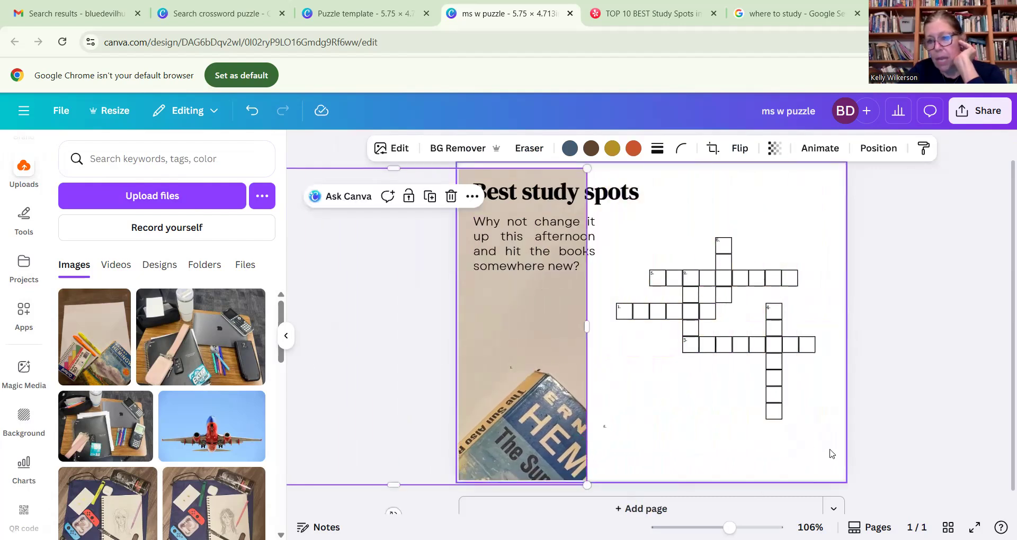
left_click_drag(835, 448, 613, 232)
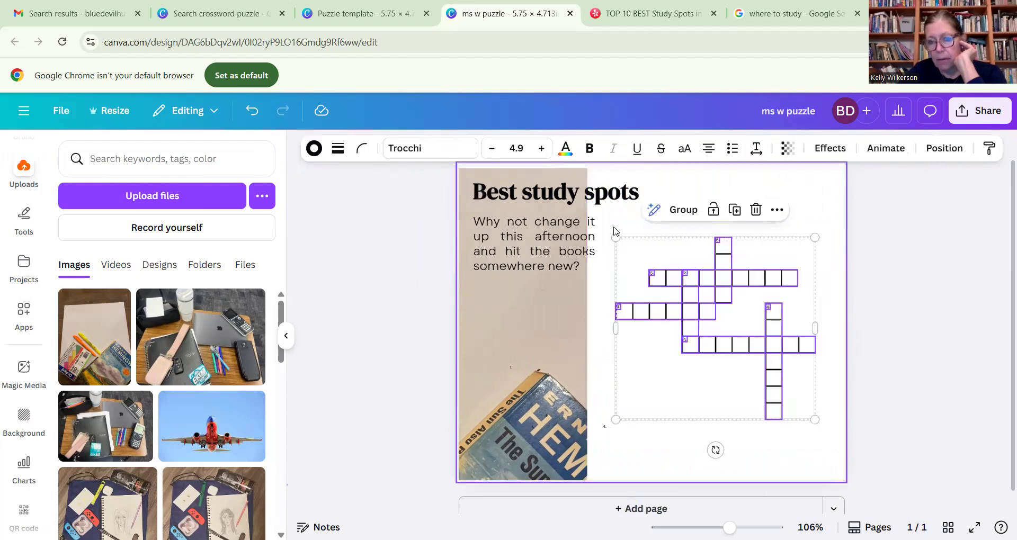
left_click(683, 209)
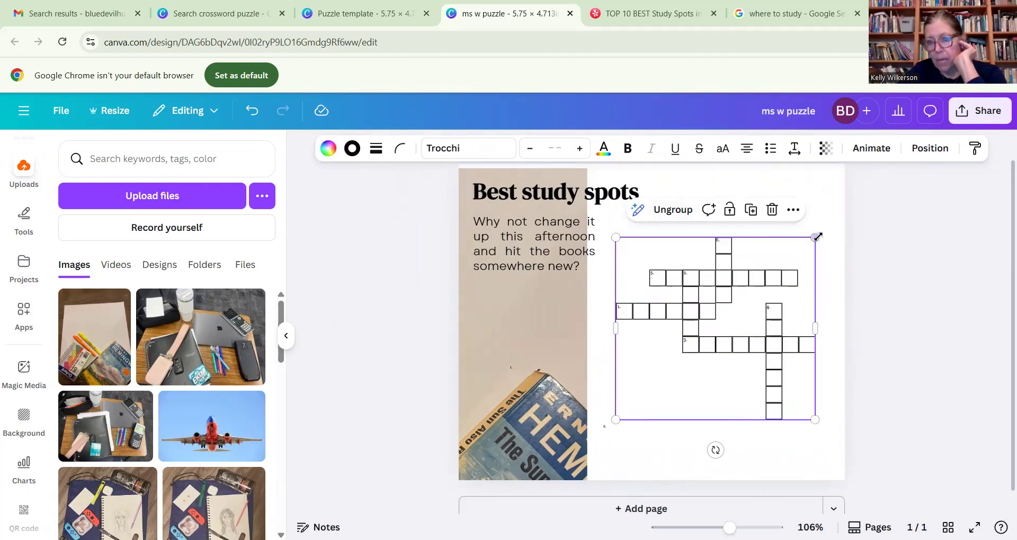
- Enlarge the grouped crossword grid, shift it up to fit within the page's right edge, and ungroup it
left_click_drag(816, 236, 856, 200)
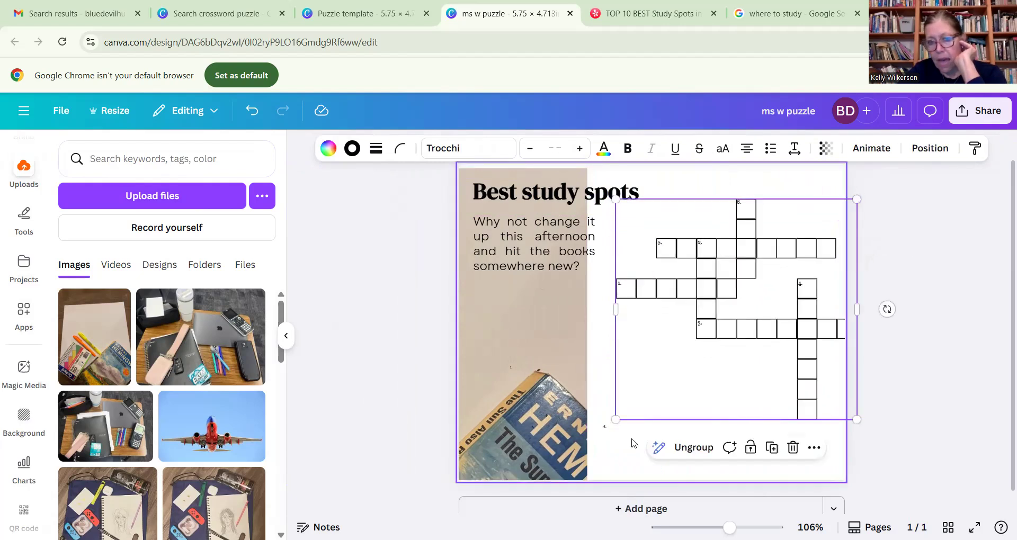
left_click_drag(615, 416, 573, 458)
left_click_drag(720, 372, 702, 342)
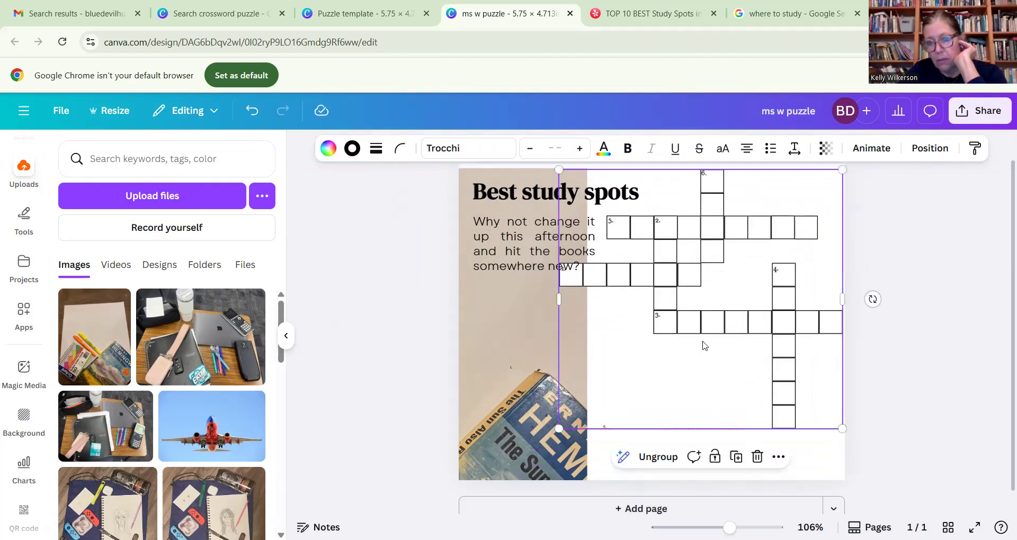
left_click(659, 457)
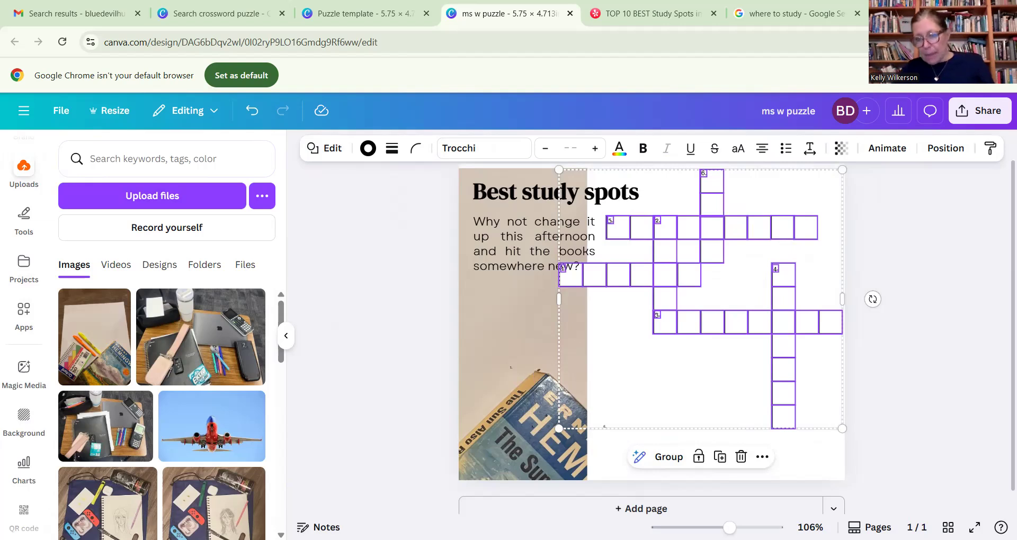
- Scale the selected crossword squares down slightly and reposition them near the page's right edge
left_click_drag(842, 428, 822, 412)
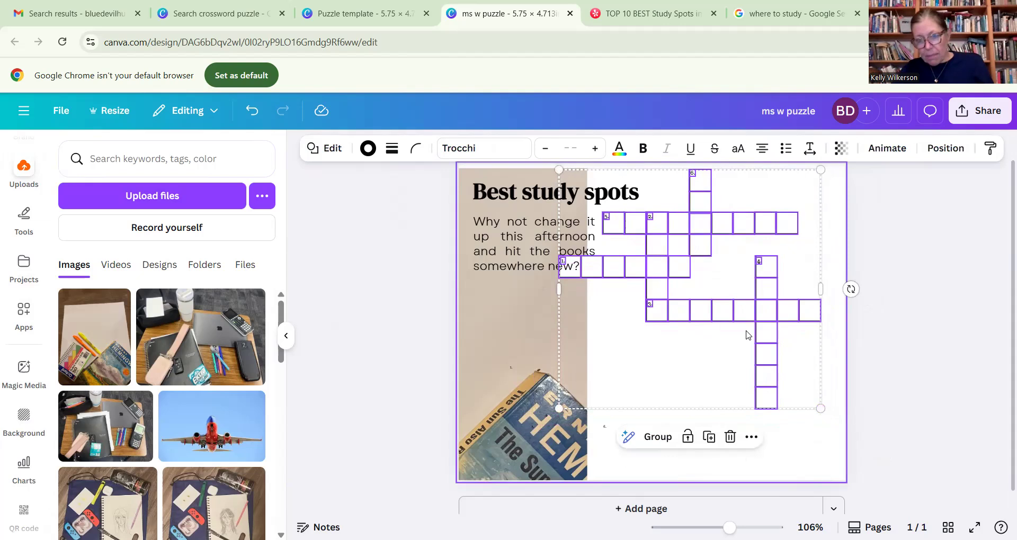
left_click_drag(734, 349, 743, 350)
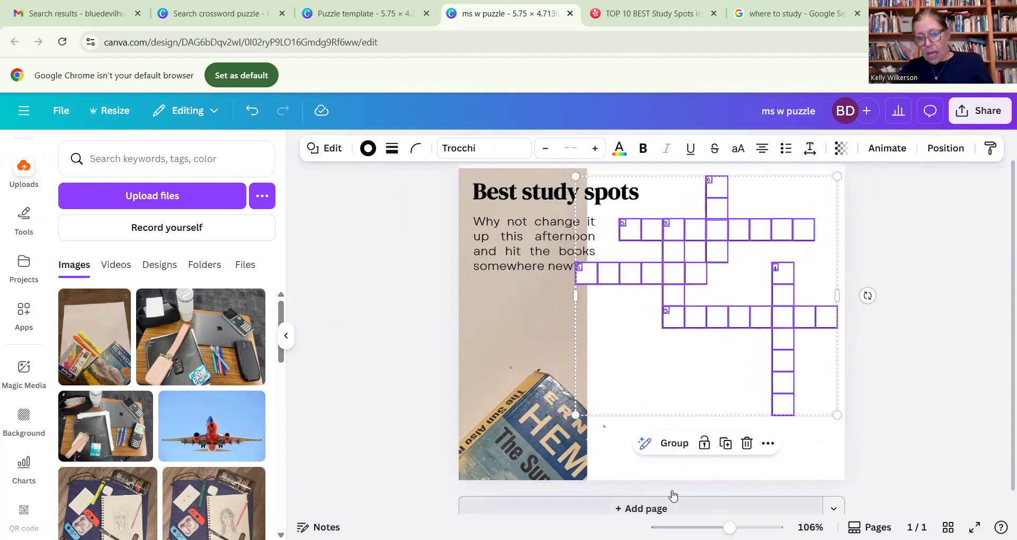
left_click(882, 441)
left_click(728, 394)
left_click(777, 377)
left_click_drag(779, 377, 785, 406)
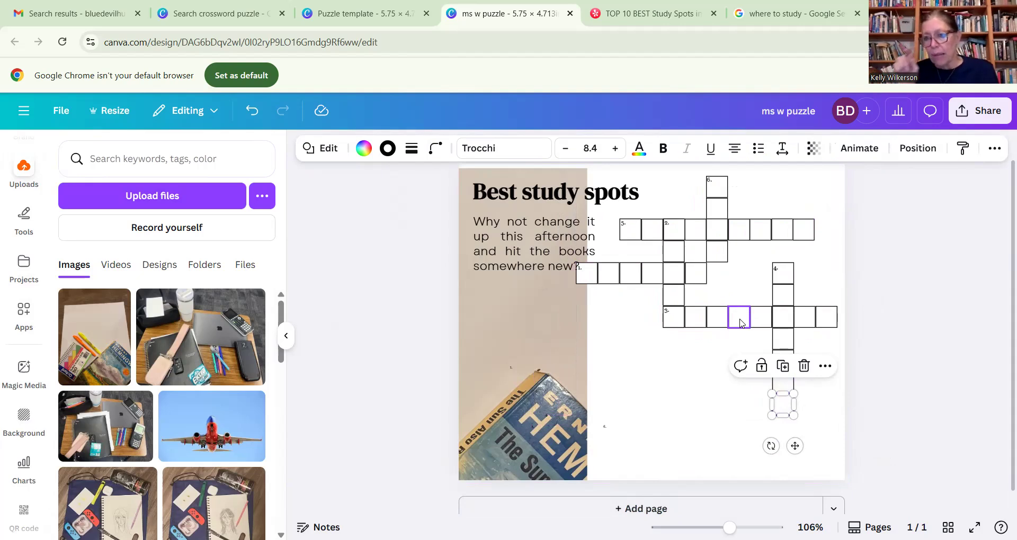
left_click(707, 378)
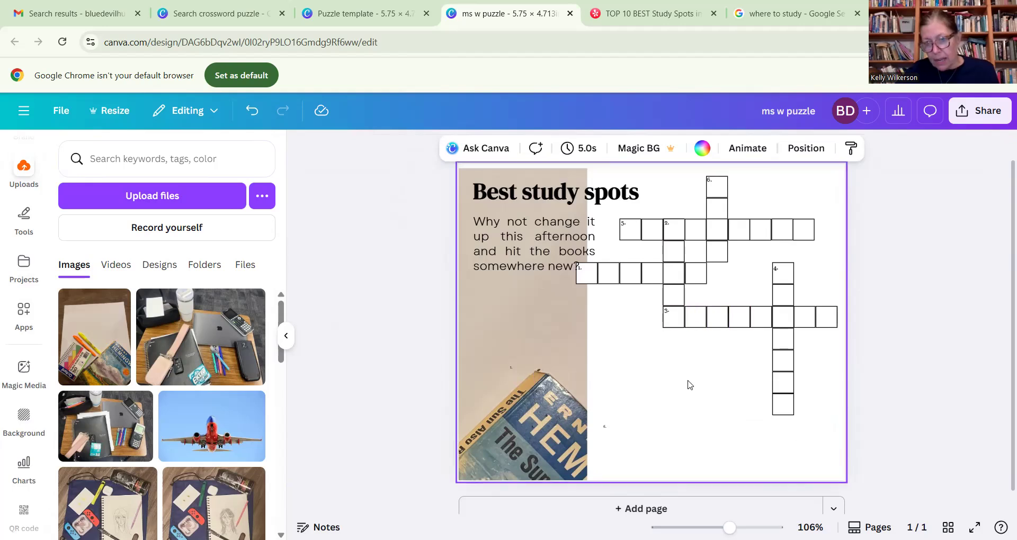
left_click(698, 307)
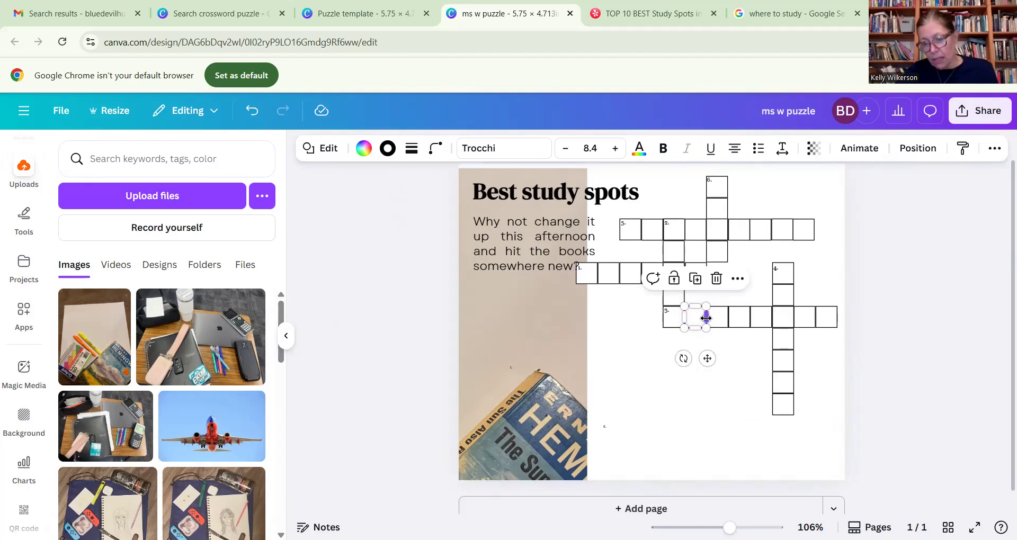
left_click(691, 413)
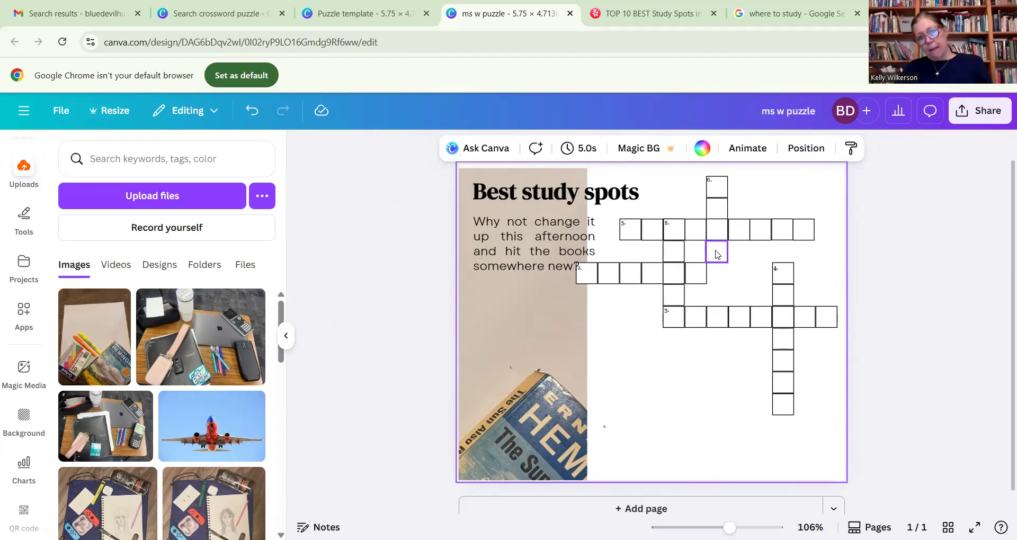
- Move the sixth square of the upper across word down one row and delete that word's last three squares
left_click(738, 232)
left_click_drag(738, 232, 740, 251)
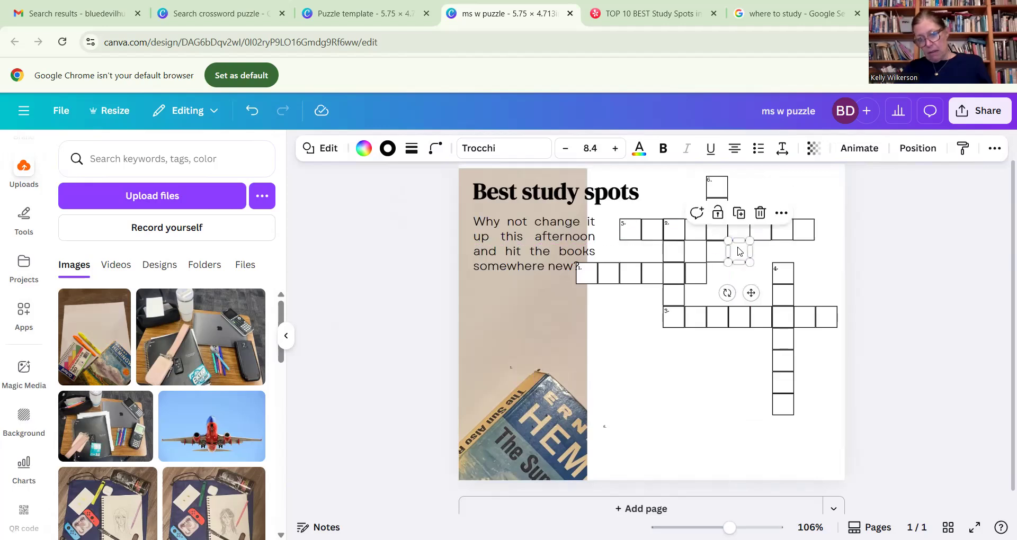
left_click(770, 200)
left_click_drag(760, 210, 810, 232)
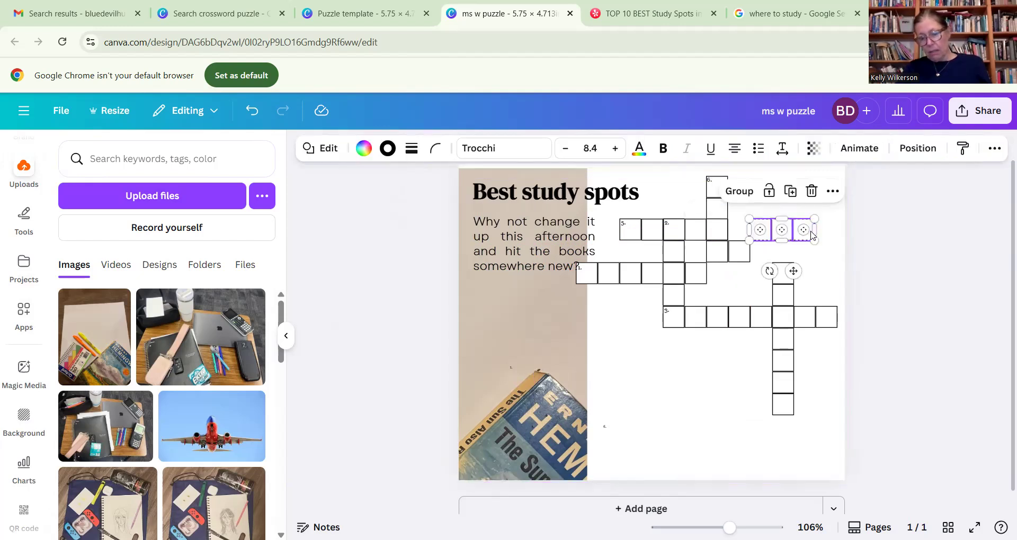
key("Delete")
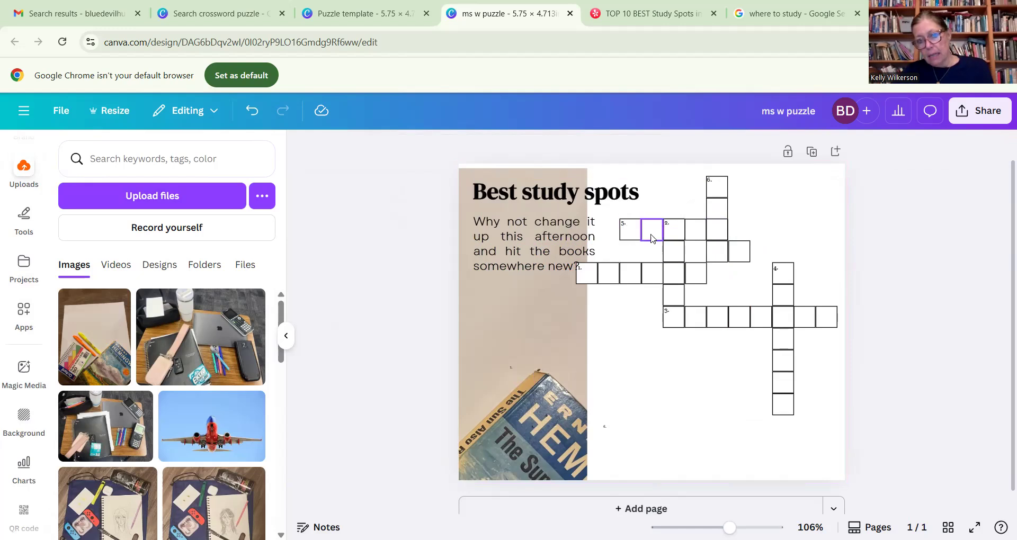
- Line up the upper word's remaining squares in the row directly above the clue 1 word and delete the leftover squares and number labels
left_click_drag(655, 235, 629, 253)
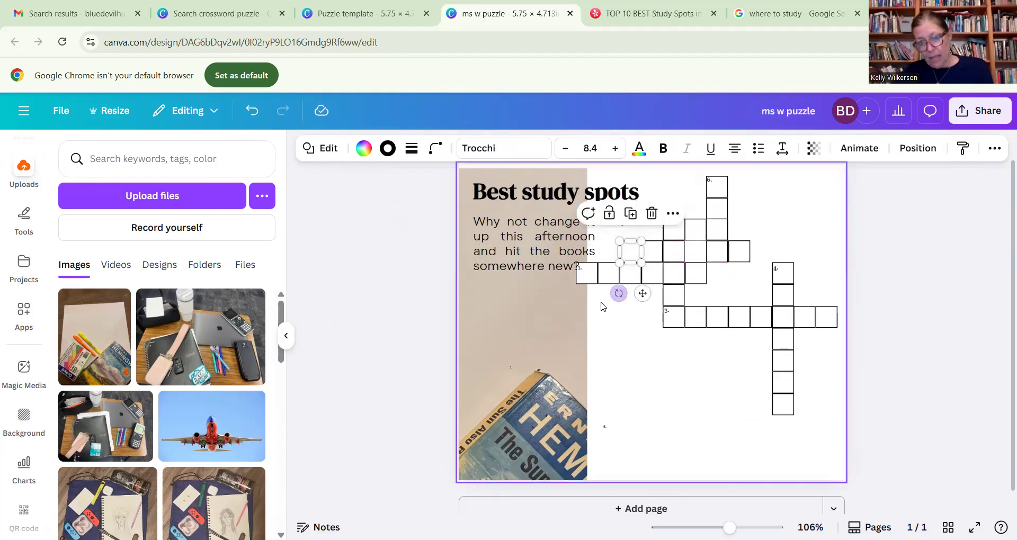
left_click(809, 229)
left_click_drag(674, 229, 612, 251)
left_click(829, 217)
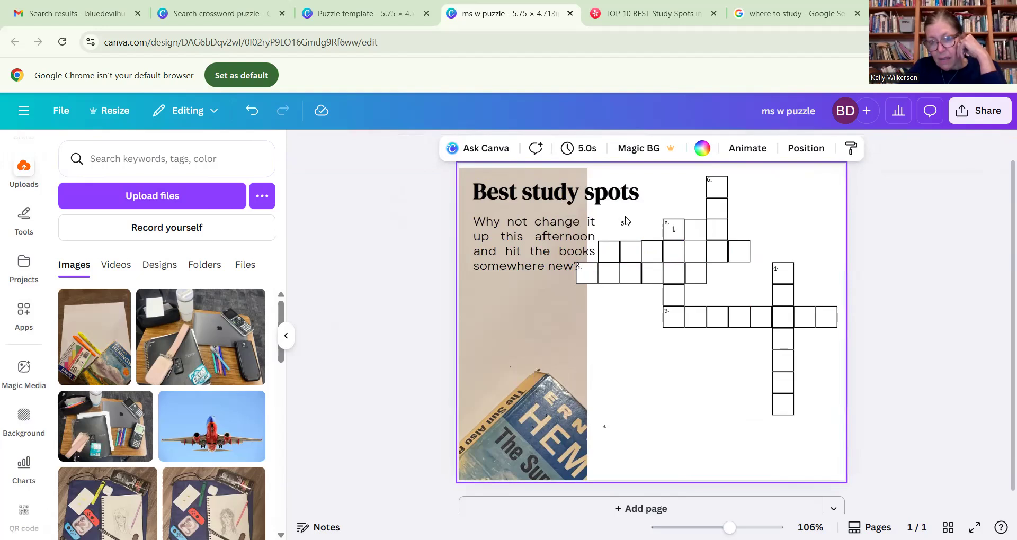
left_click_drag(622, 220, 695, 238)
left_click(696, 237)
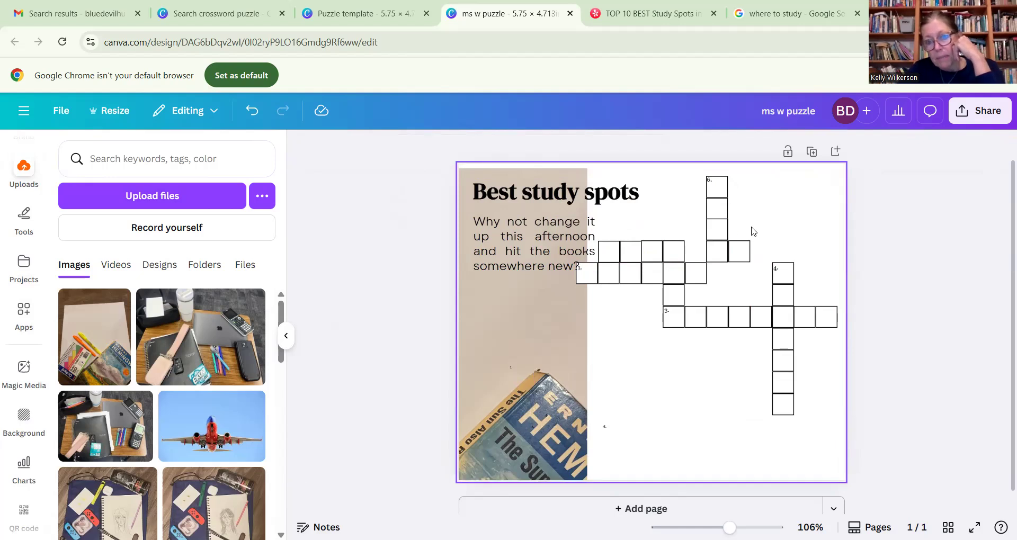
- Copy a crossword square and place the duplicate in the gap of the row above the clue 1 word
left_click(737, 257)
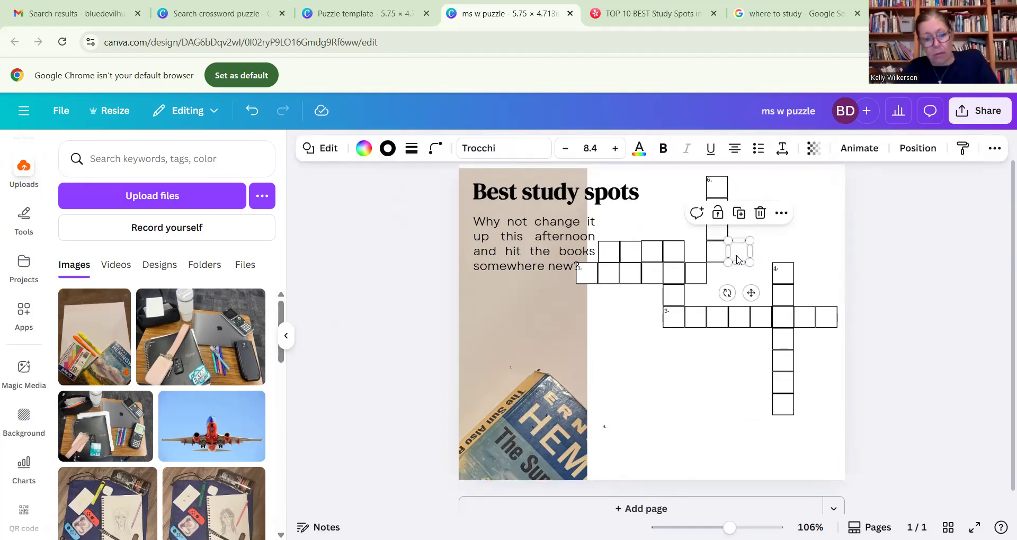
left_click(773, 240)
left_click(776, 203)
left_click(822, 233)
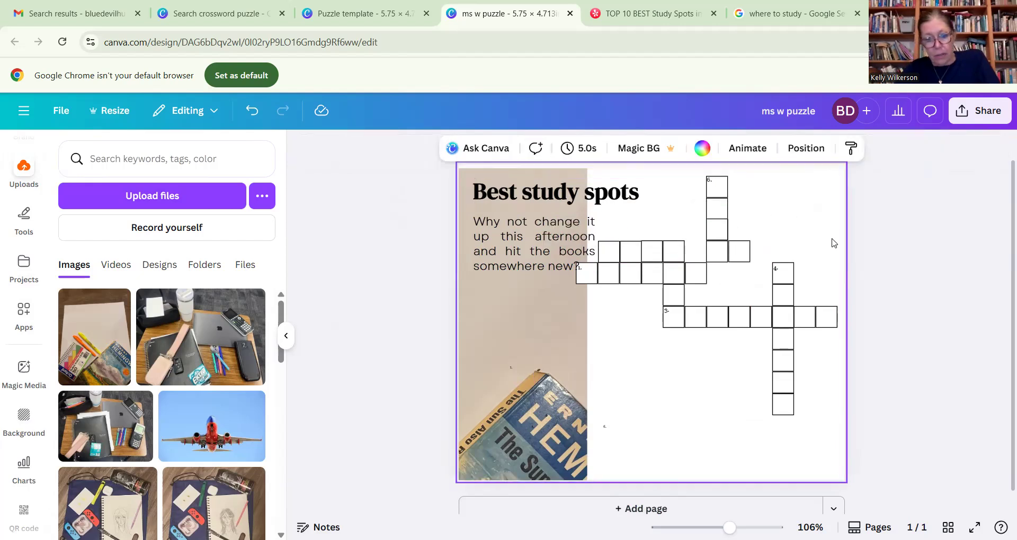
key("ctrl+v")
mouse_move(751, 263)
left_mouse_down()
mouse_move(694, 248)
mouse_move(739, 250)
left_mouse_up()
left_click(736, 251)
left_click(799, 242)
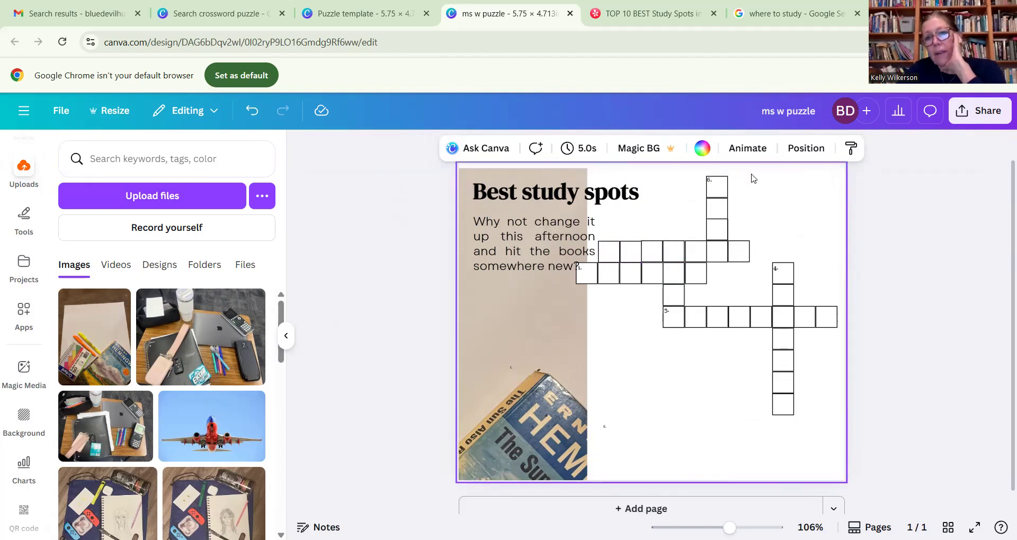
- Narrow the "Best study spots" title's text box so it no longer overlaps the crossword squares
mouse_move(729, 527)
left_mouse_down()
mouse_move(740, 527)
mouse_move(712, 528)
mouse_move(735, 527)
left_mouse_up()
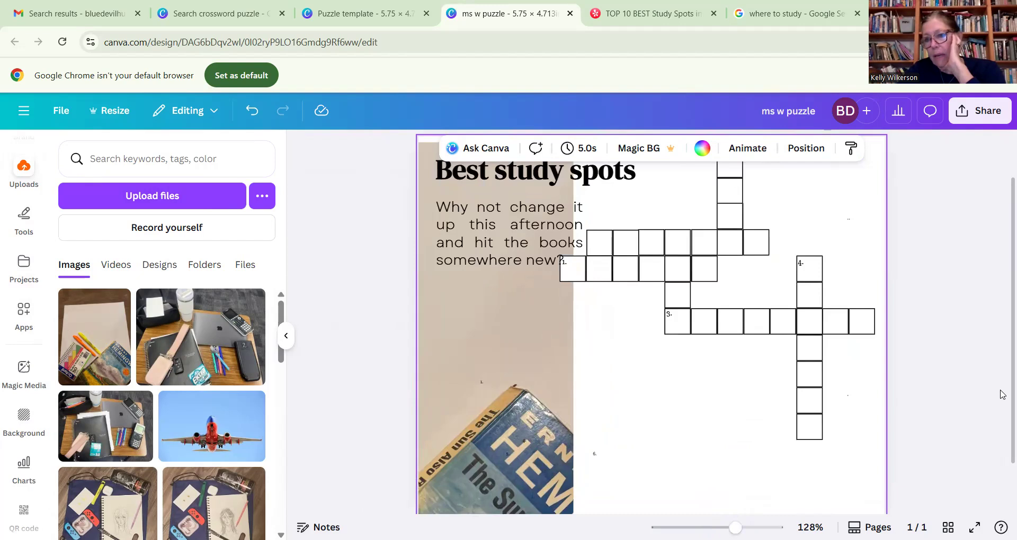
scroll(1002, 392, "up", 1)
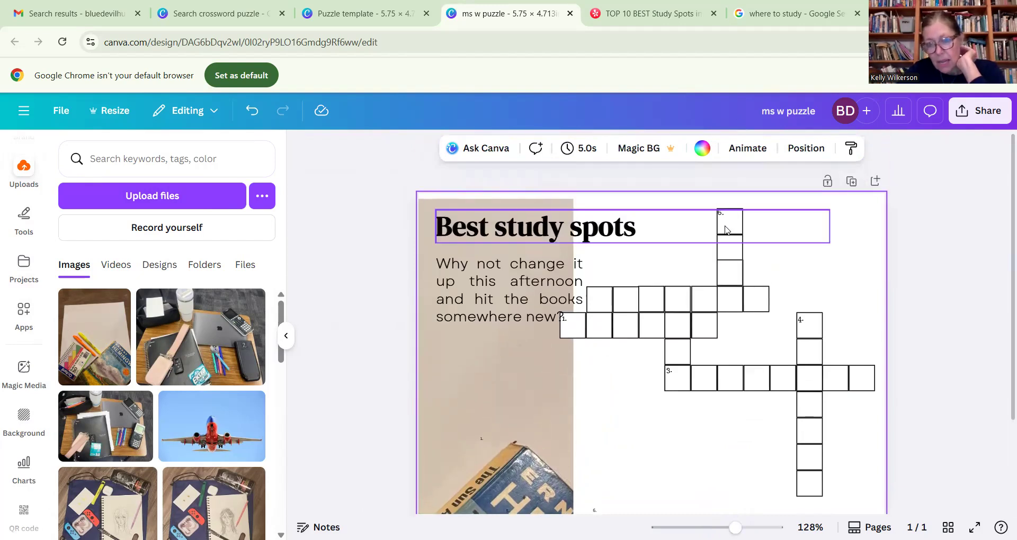
left_click(704, 229)
left_click_drag(829, 226, 656, 228)
left_click(798, 236)
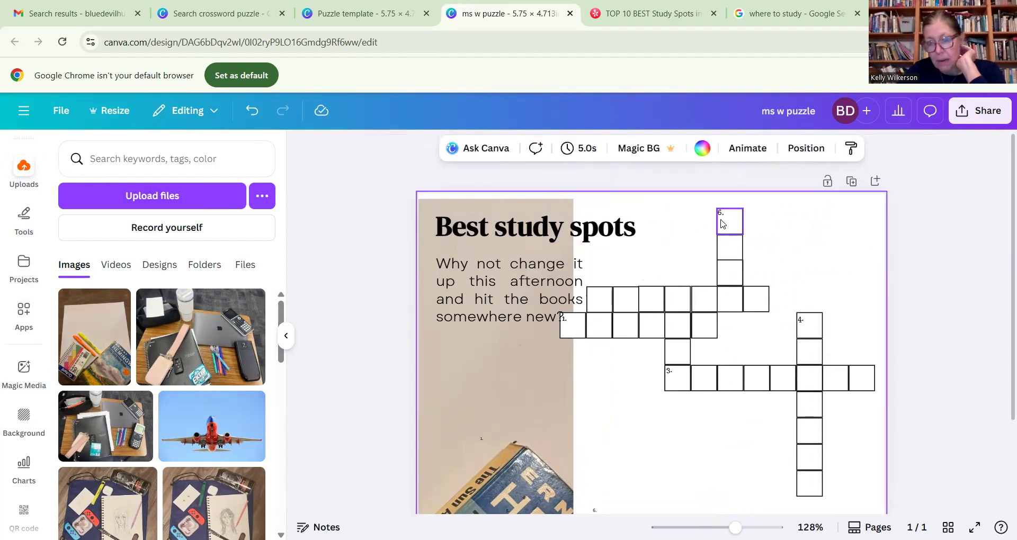
- Duplicate the "6." clue number and place the copy in the first square of the row above the clue 1 word
left_click(729, 222)
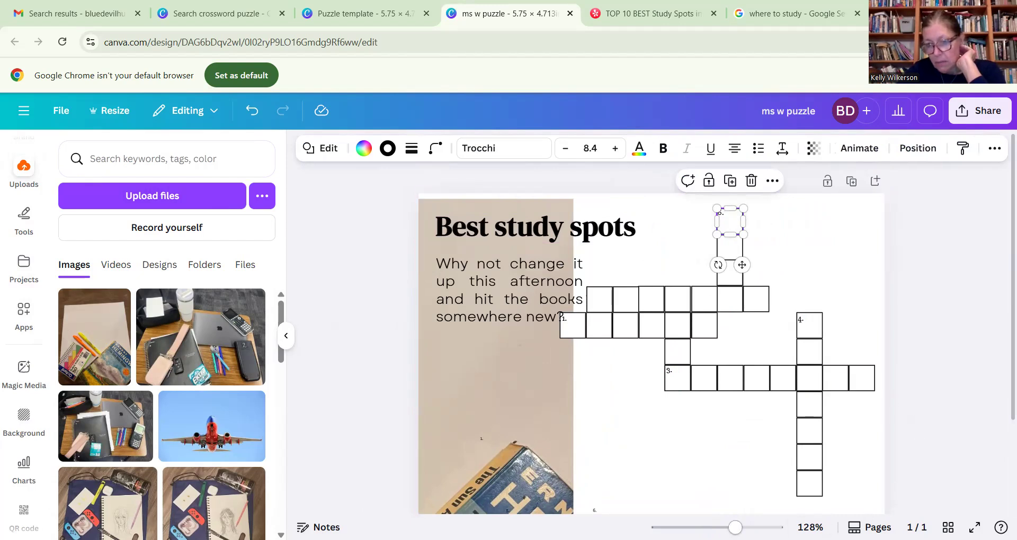
scroll(1002, 361, "up", 5)
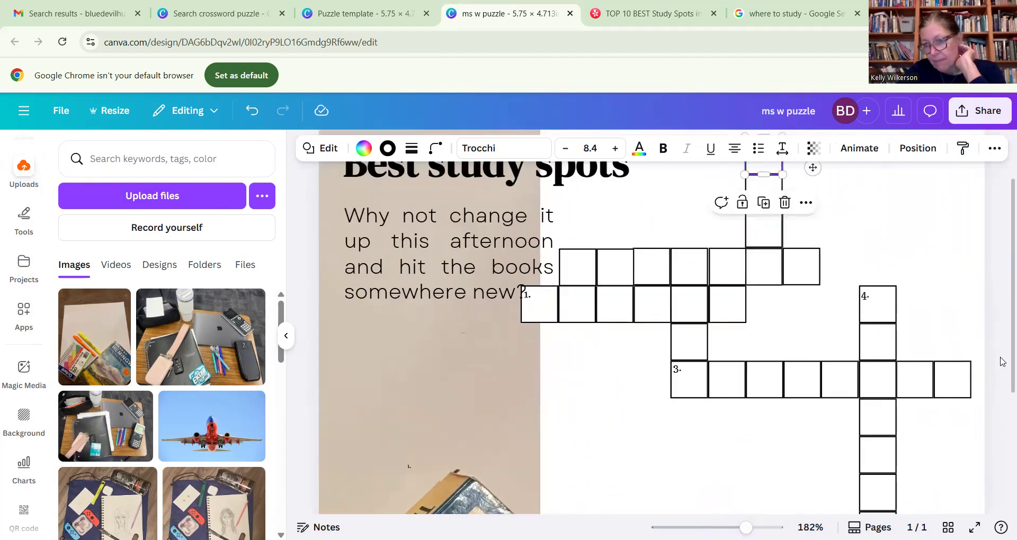
scroll(1003, 361, "up", 2)
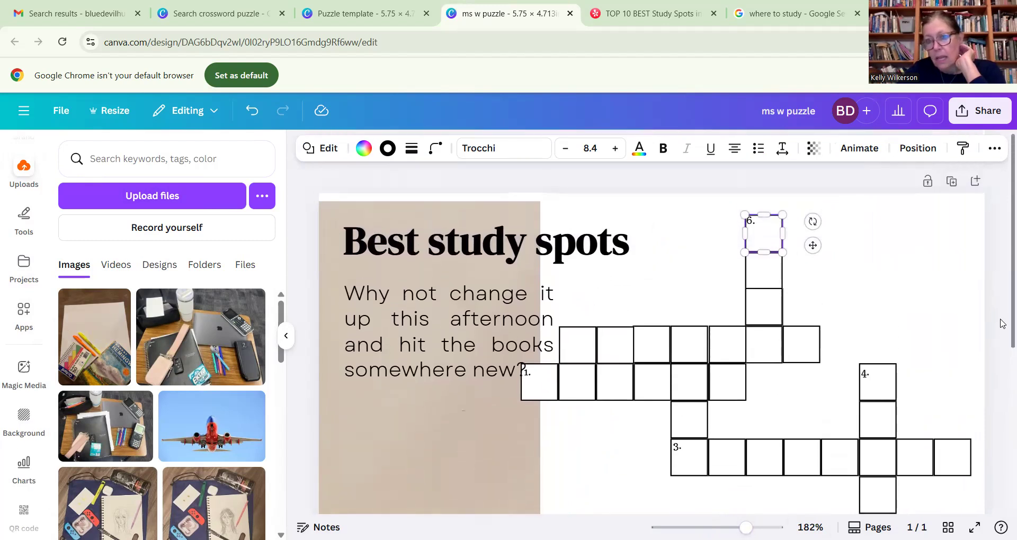
left_click(750, 223)
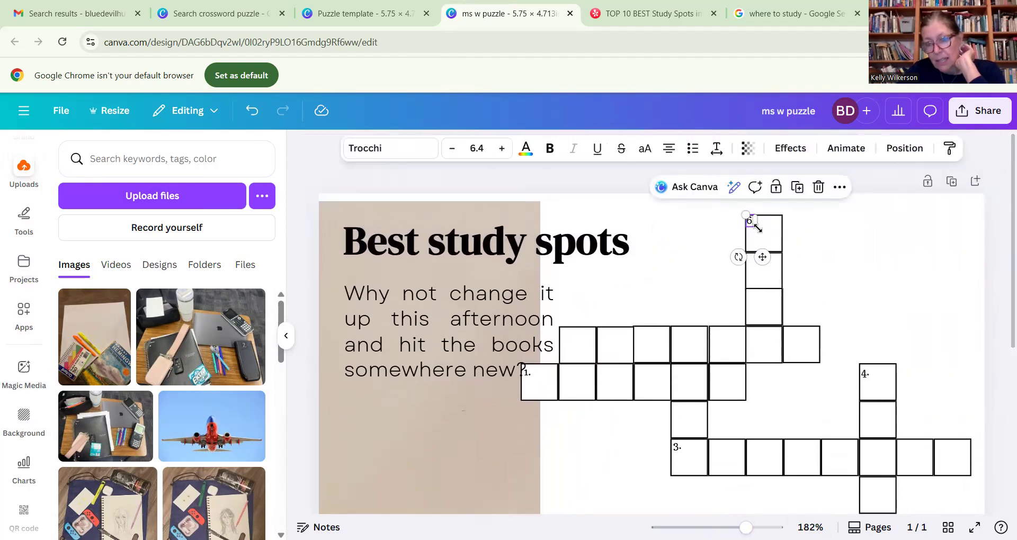
left_click(810, 244)
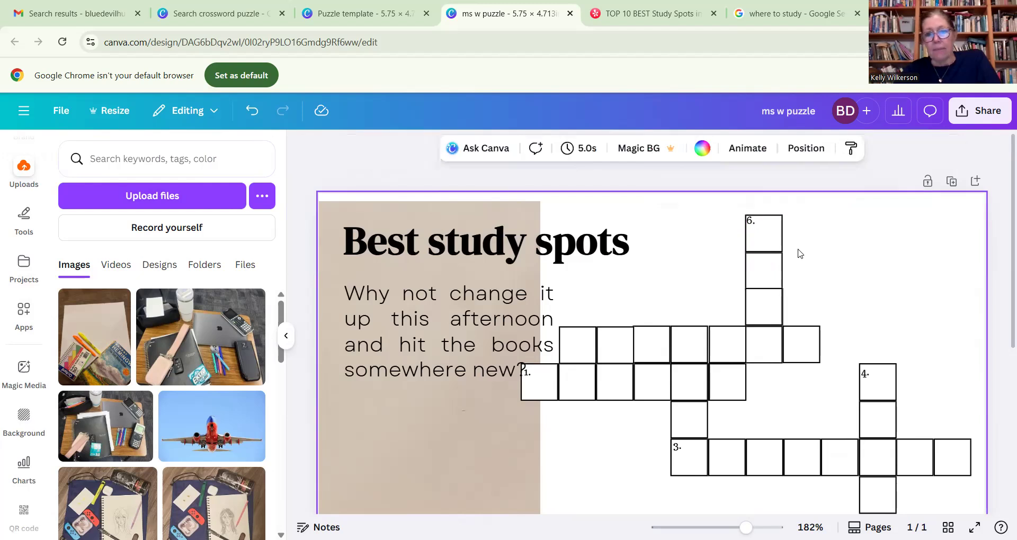
key("ctrl+v")
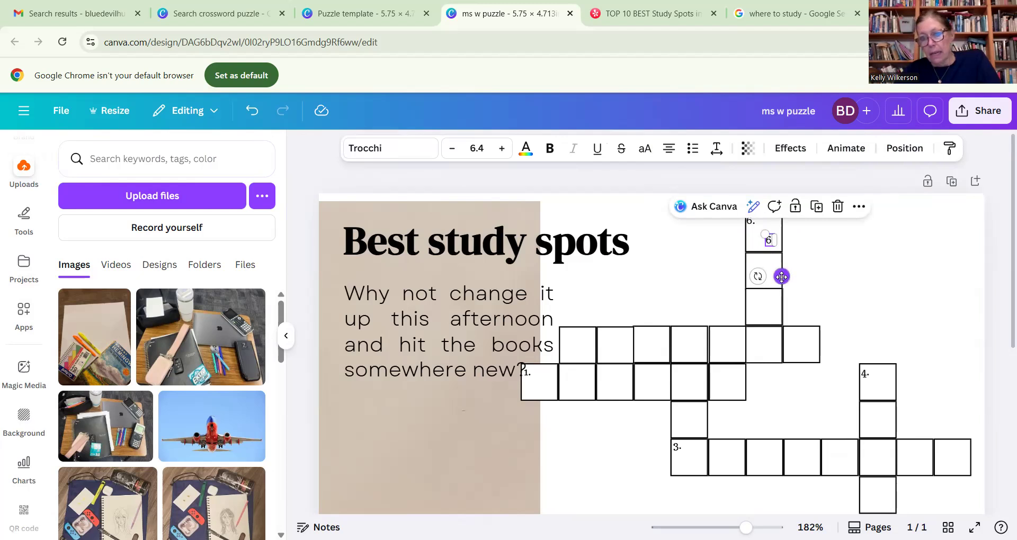
left_click_drag(782, 276, 577, 371)
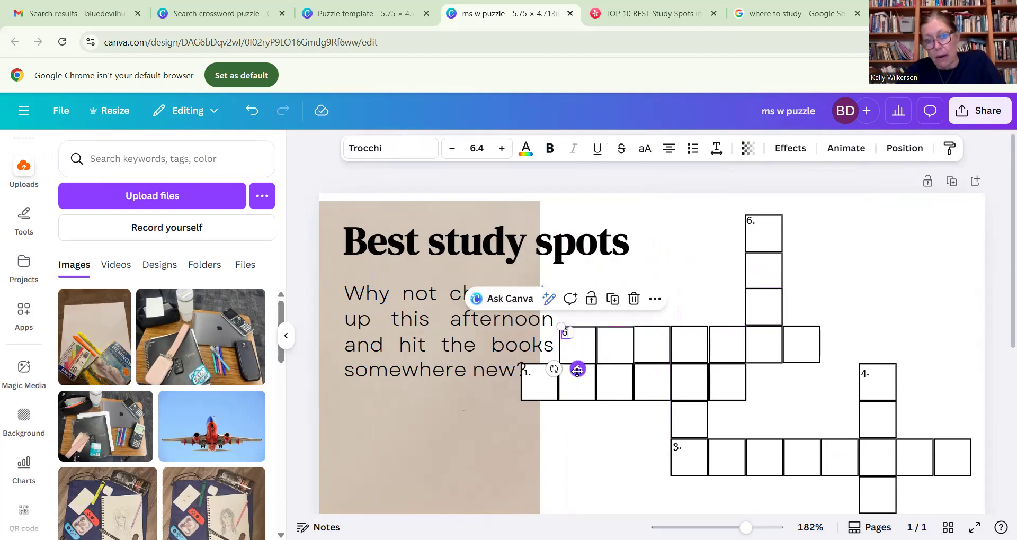
left_click(845, 224)
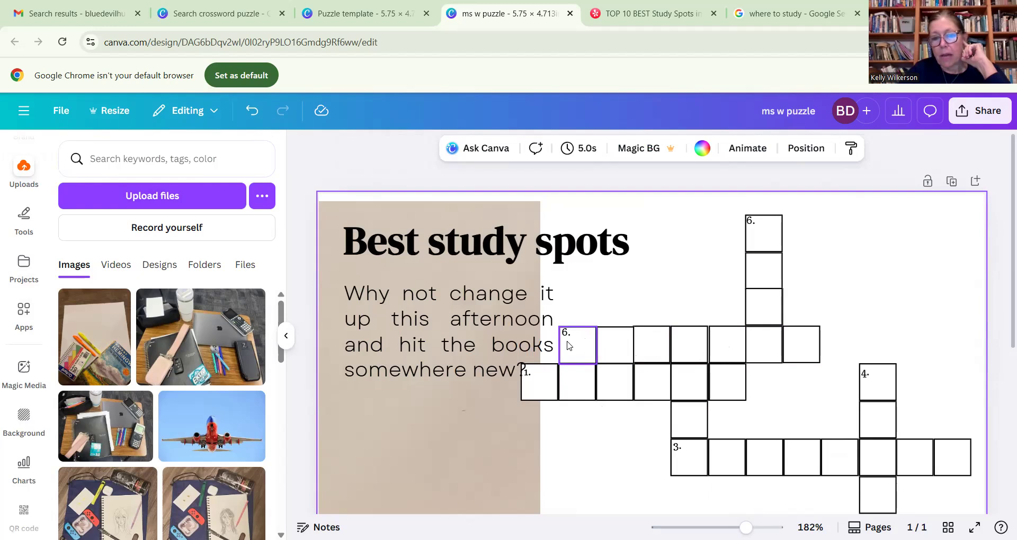
- Stack the first two squares of the clue 1 word vertically below the second square of the row above
left_click_drag(573, 380, 605, 419)
left_click_drag(550, 387, 624, 462)
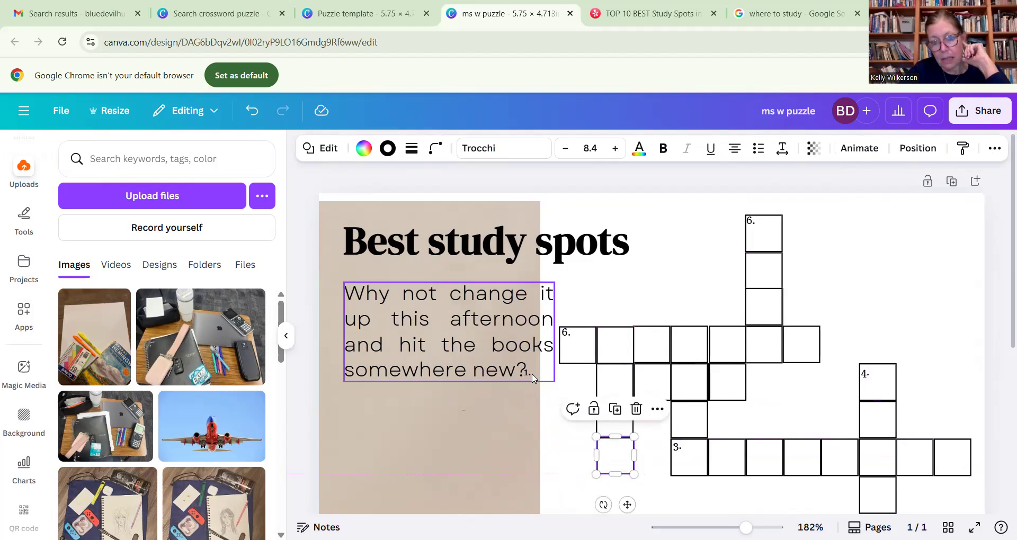
- Narrow the "Why not change it up" paragraph's text box and move the "1." clue number into the second square of the upper row
left_click(531, 377)
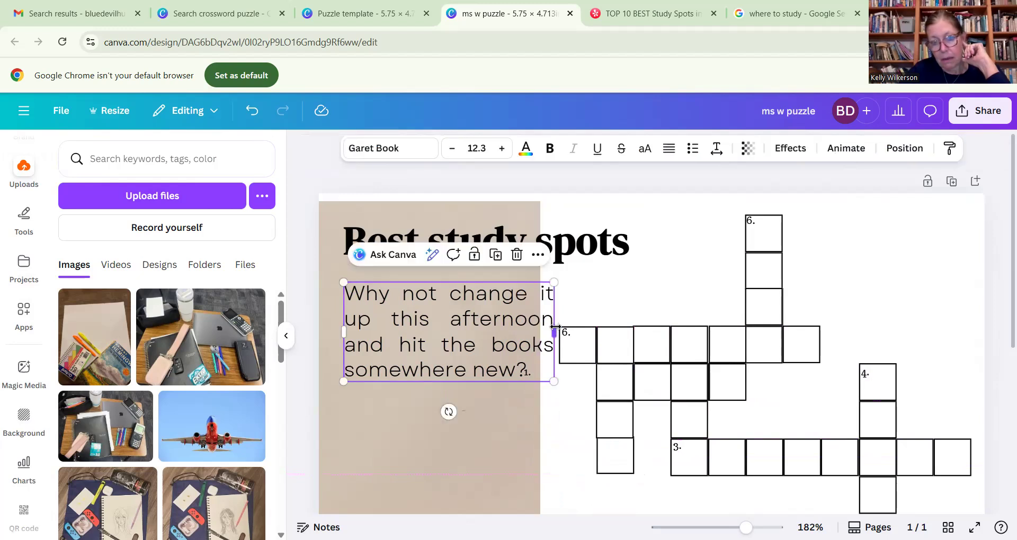
left_click_drag(554, 331, 605, 340)
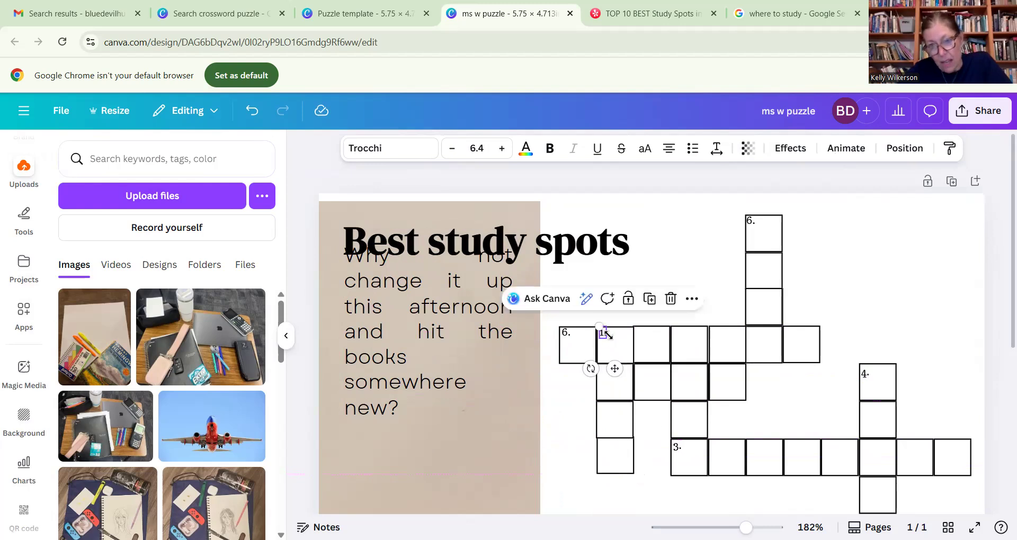
left_click(408, 351)
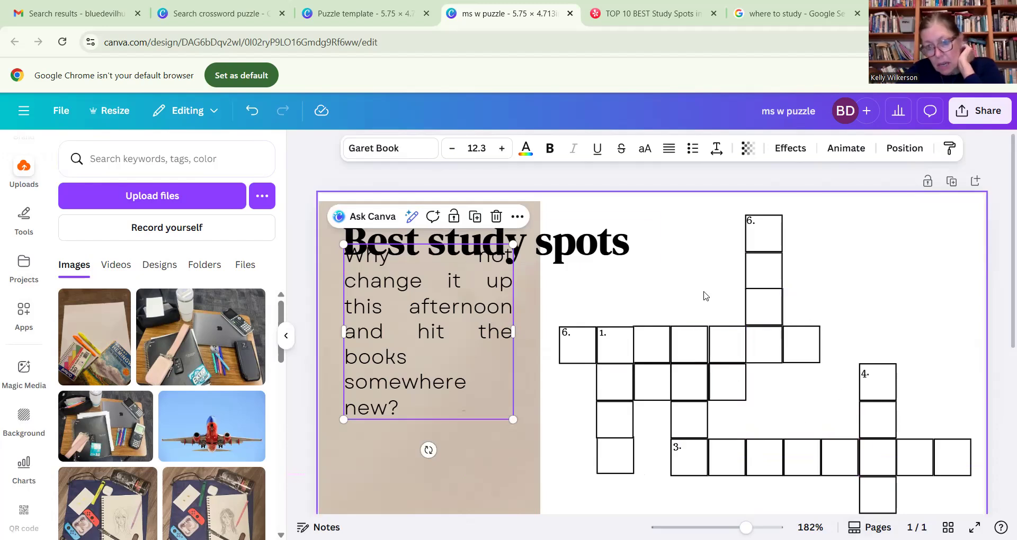
- Close the gaps in the upper row by repositioning its third square and shifting the first two squares with their clue numbers slightly right
left_click(687, 345)
left_click_drag(687, 345, 659, 341)
left_click(694, 236)
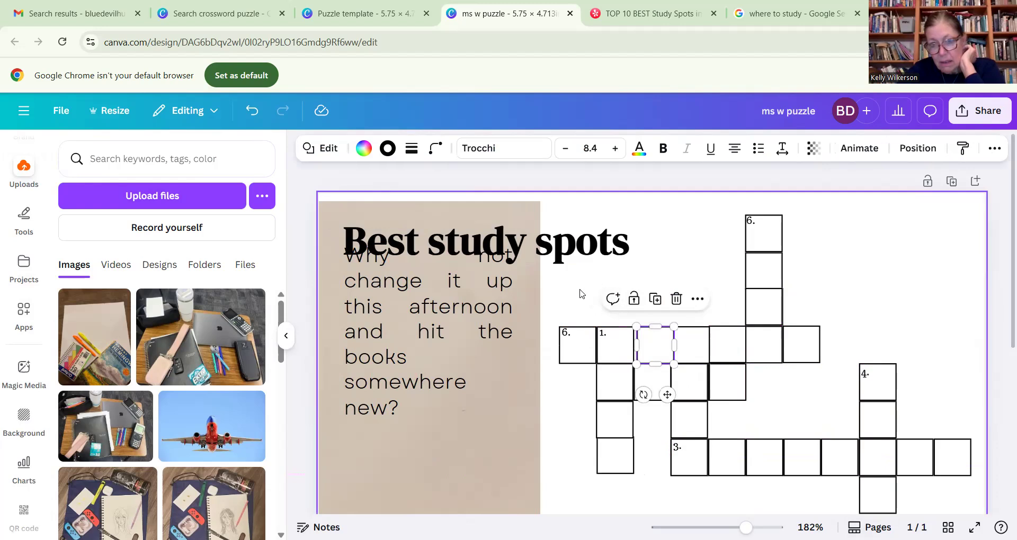
left_click(563, 297)
mouse_move(579, 334)
left_mouse_down()
mouse_move(633, 362)
mouse_move(615, 348)
mouse_move(581, 352)
left_mouse_up()
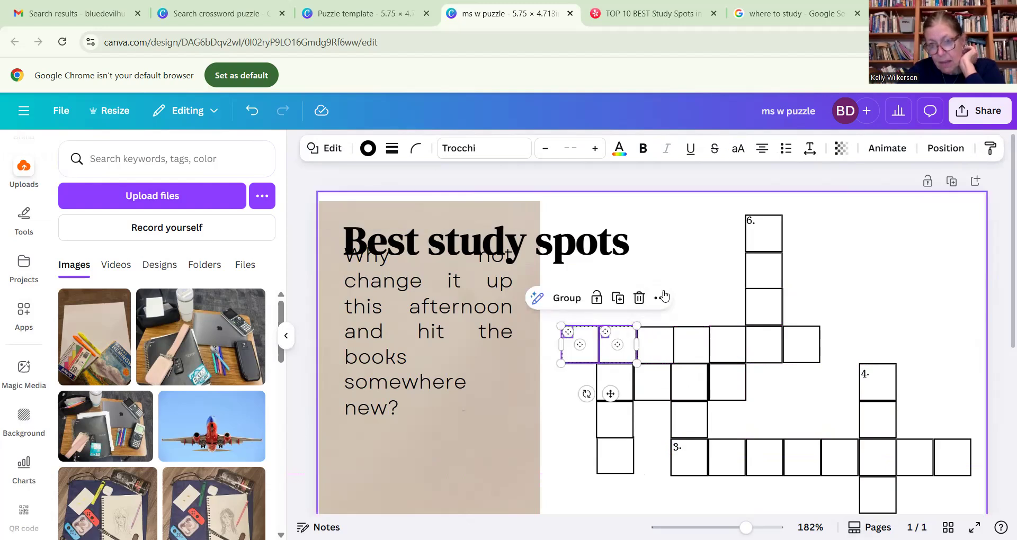
left_click(725, 285)
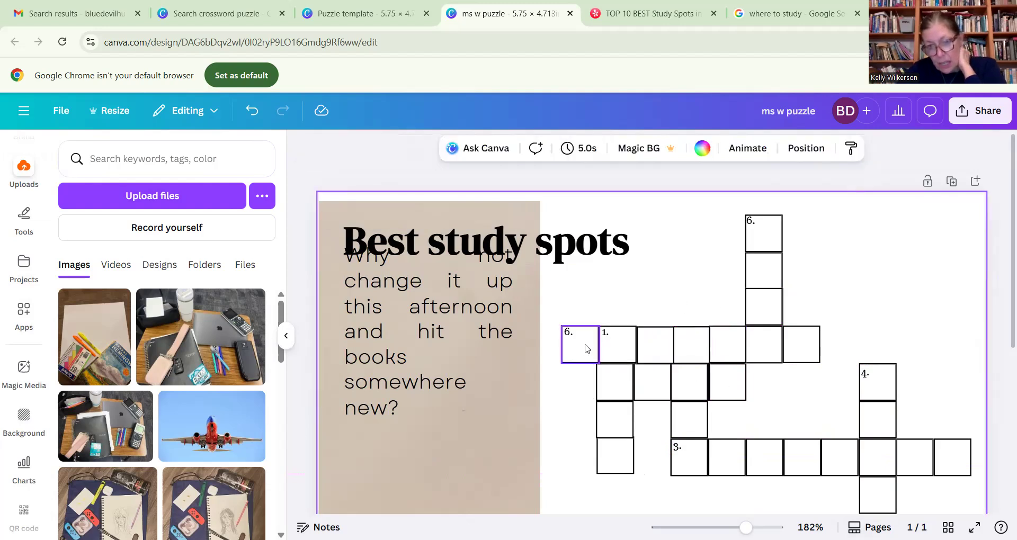
- Delete the square directly beside the top of the three-square column below the "1." square
left_click_drag(577, 378, 626, 477)
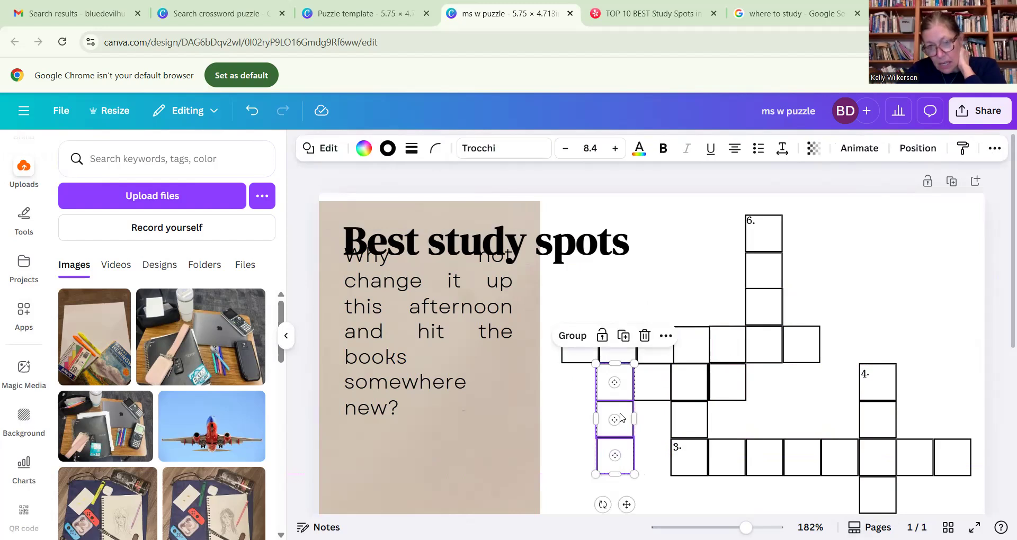
left_click(655, 386)
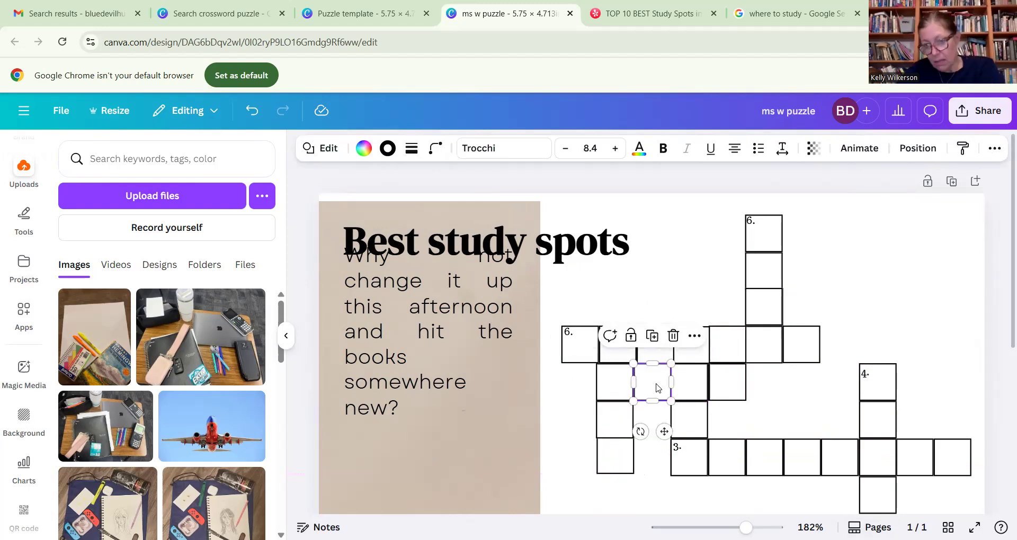
key("Delete")
- Shift the three stacked squares slightly right so they line up under the "1." square
left_click_drag(581, 377, 633, 475)
left_click_drag(628, 392, 645, 479)
left_click(659, 290)
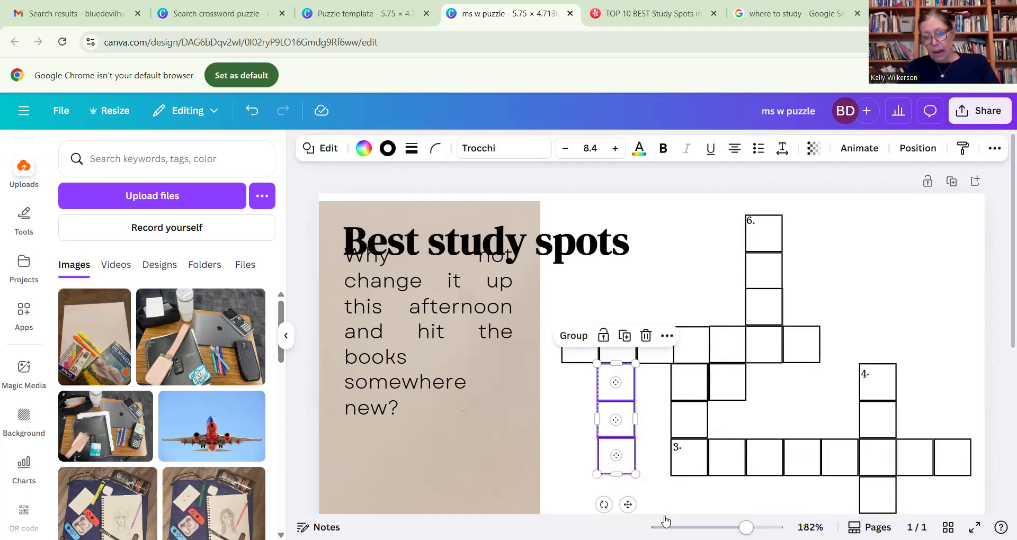
key("Right")
key("Right")
key("Right")
key("Right")
key("Right")
key("Right")
key("Right")
key("Left")
key("Left")
key("Left")
key("Left")
key("Left")
key("Left")
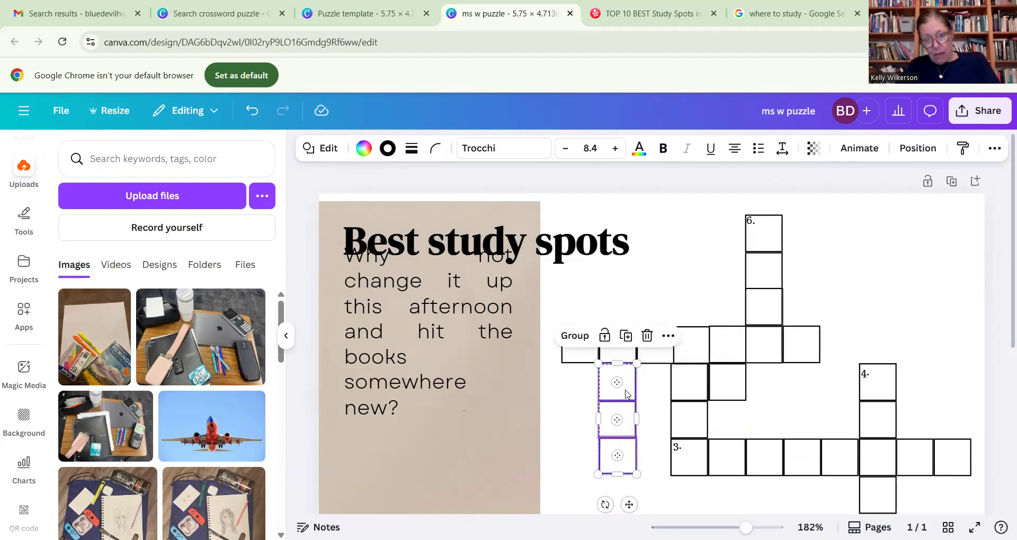
left_click_drag(626, 394, 627, 390)
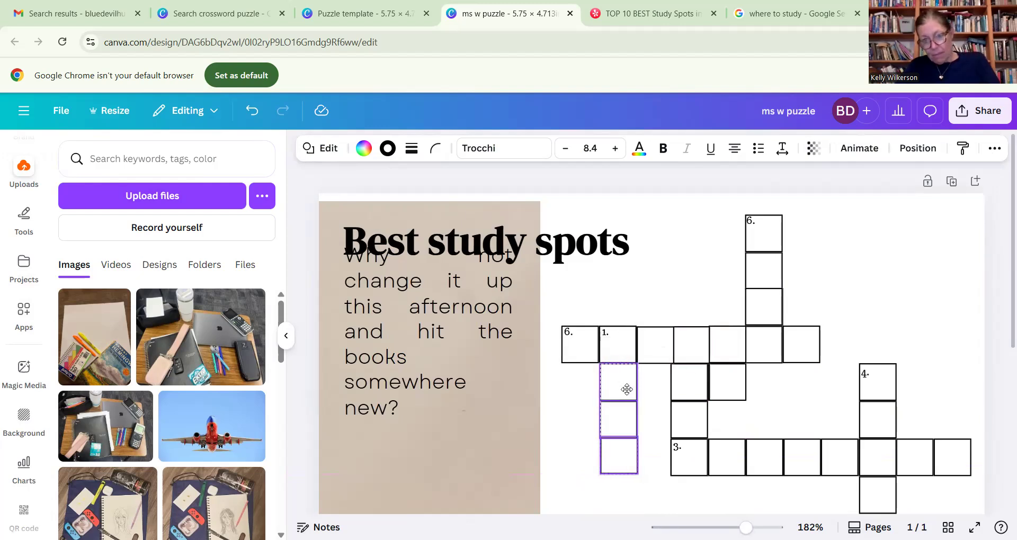
left_click(686, 253)
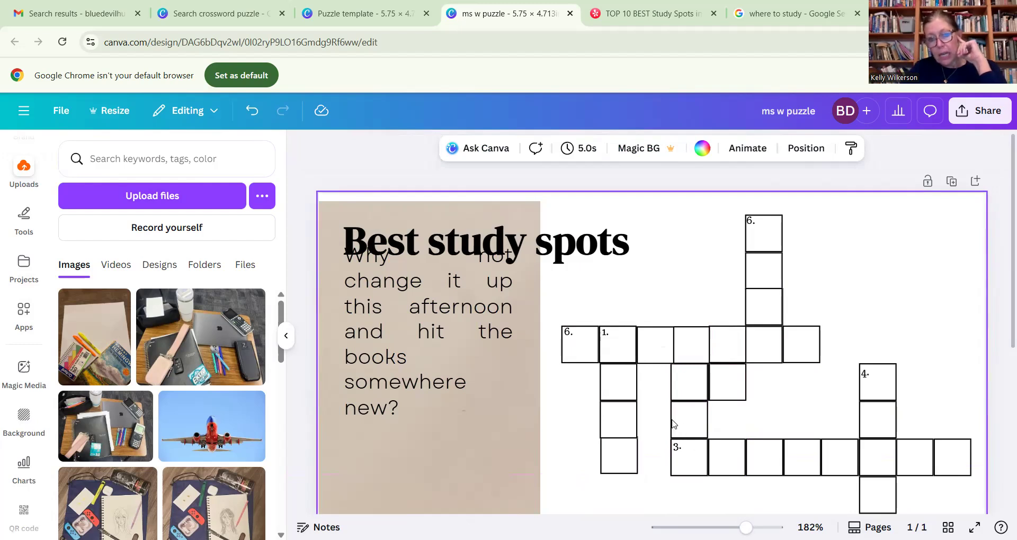
- Move one old clue 1 square into the row beside the column's middle square and delete the two leftover squares above that row
left_click_drag(681, 386, 648, 425)
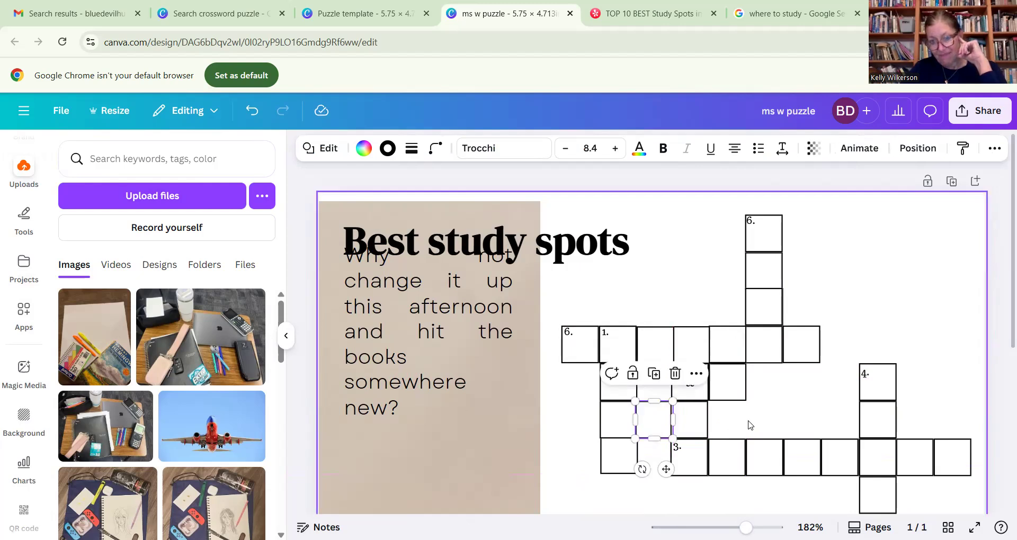
left_click(751, 424)
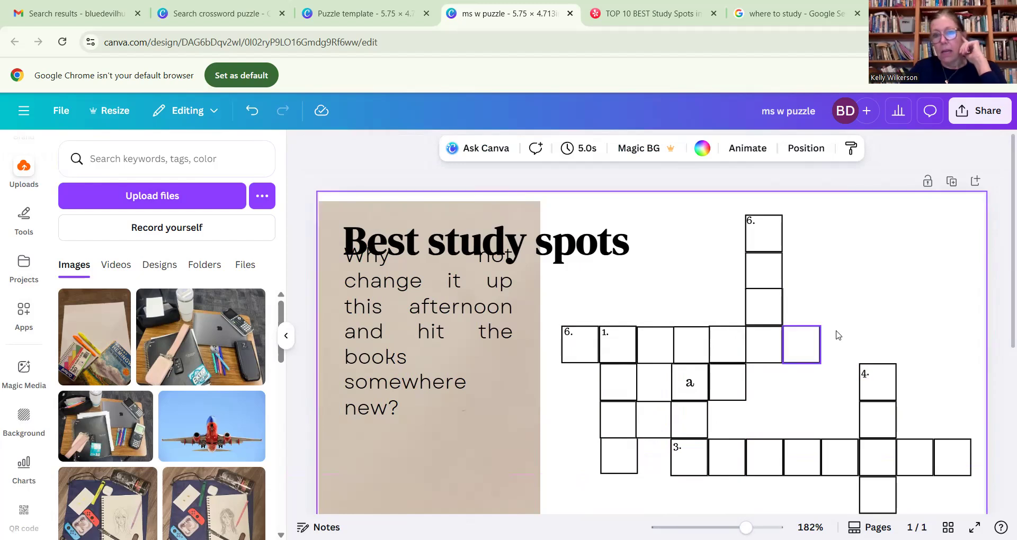
left_click_drag(659, 376, 746, 385)
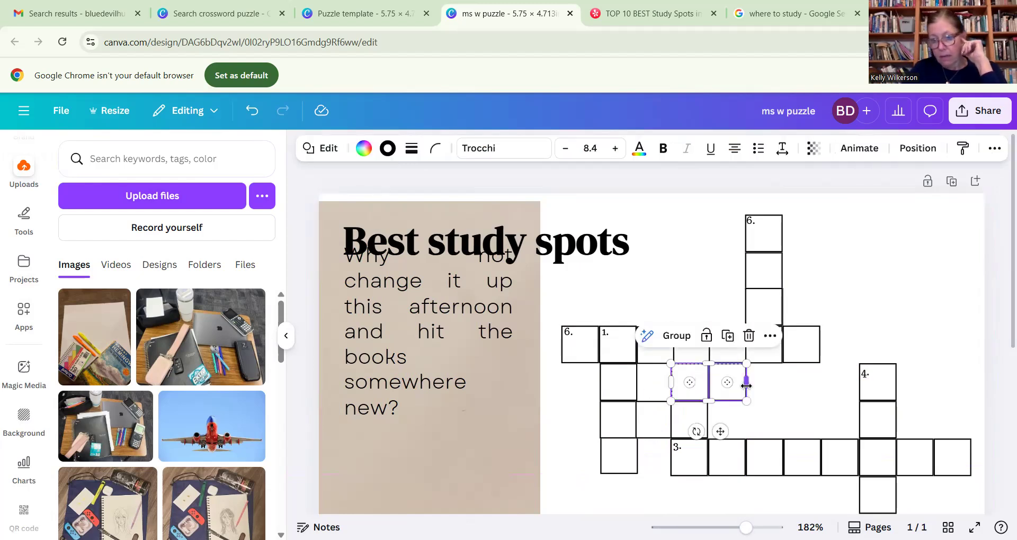
key("Delete")
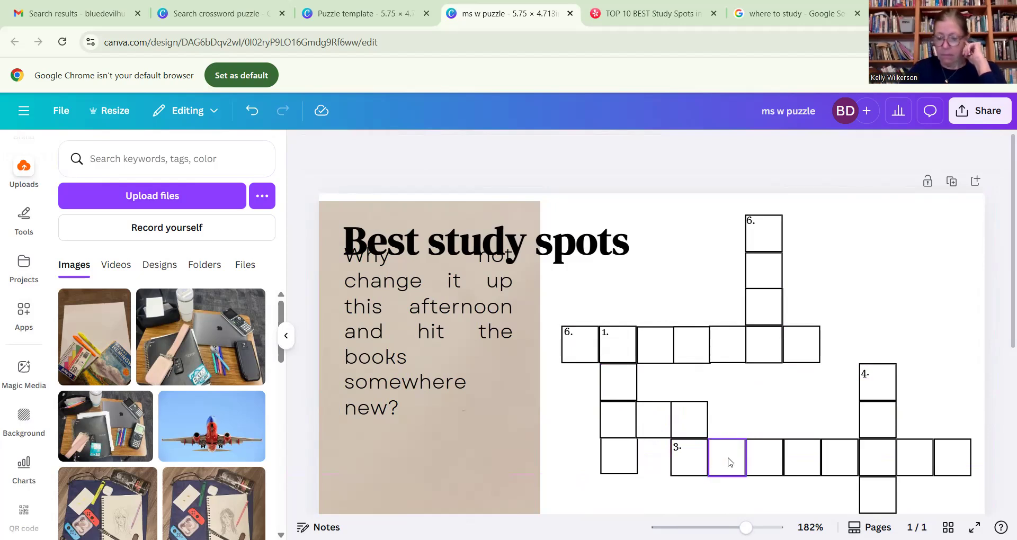
- Move four squares from the old clue 3 row up one row to extend the word crossing the clue 1 column to seven squares
left_click_drag(730, 462, 728, 418)
left_click_drag(764, 458, 764, 423)
left_click_drag(798, 462, 792, 425)
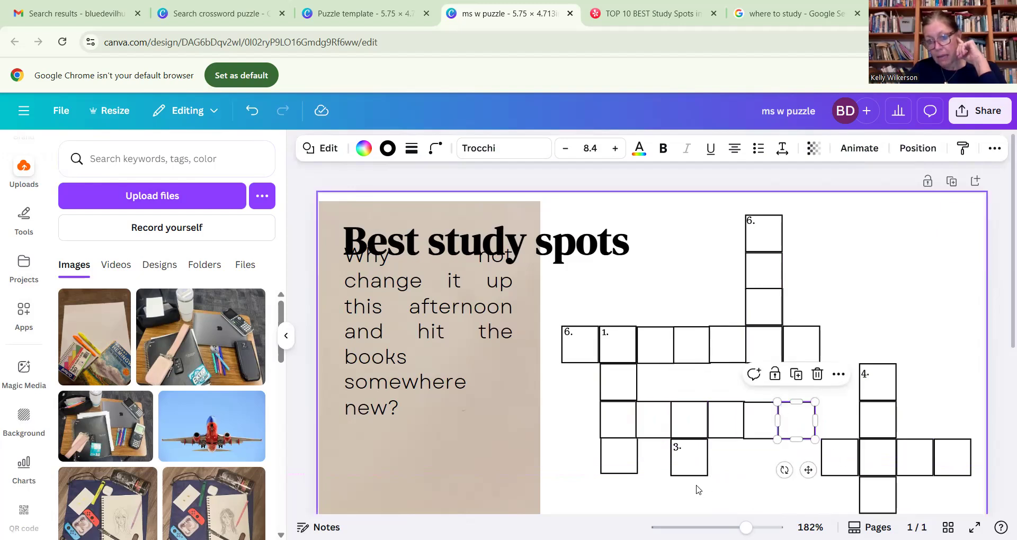
left_click_drag(692, 463, 835, 423)
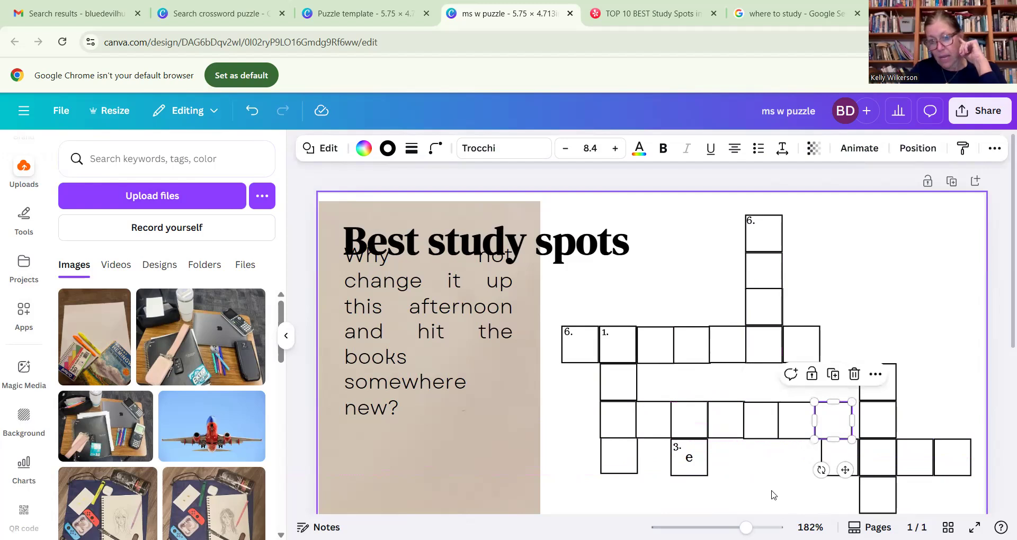
left_click(772, 495)
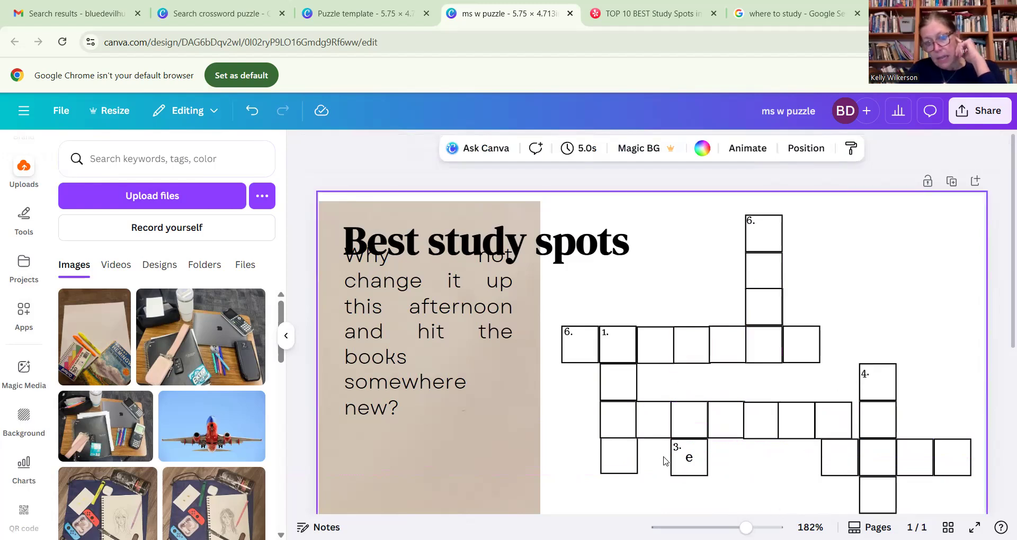
- Move the "3." clue number into the first square of the new seven-square row and delete the leftover "e" square below it
left_click(678, 450)
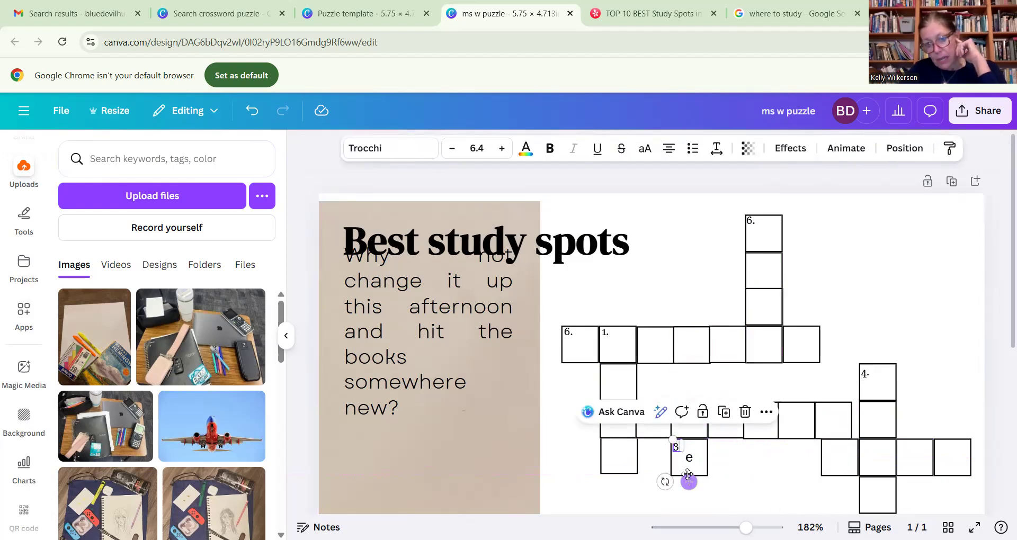
left_click_drag(688, 479, 619, 445)
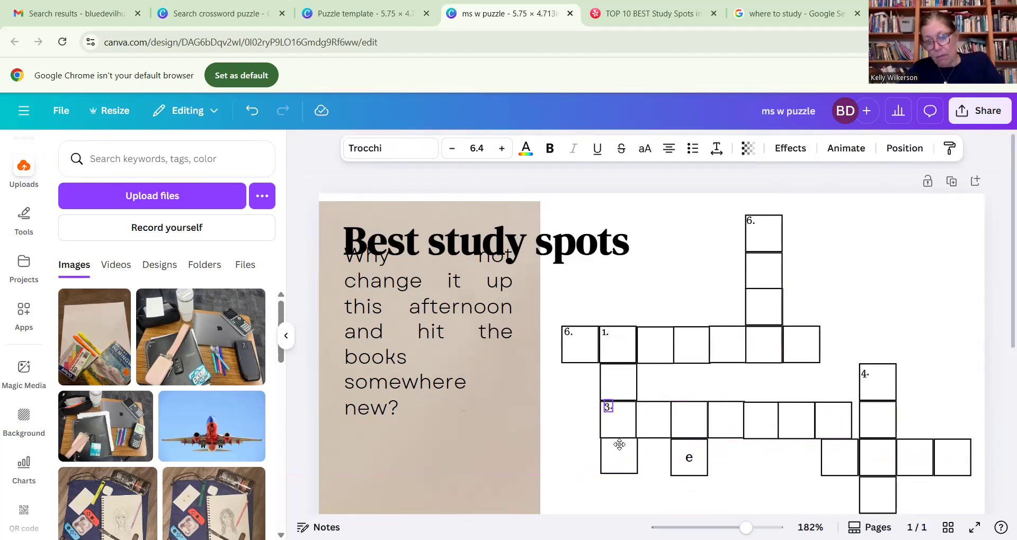
left_click(619, 445)
left_click(758, 482)
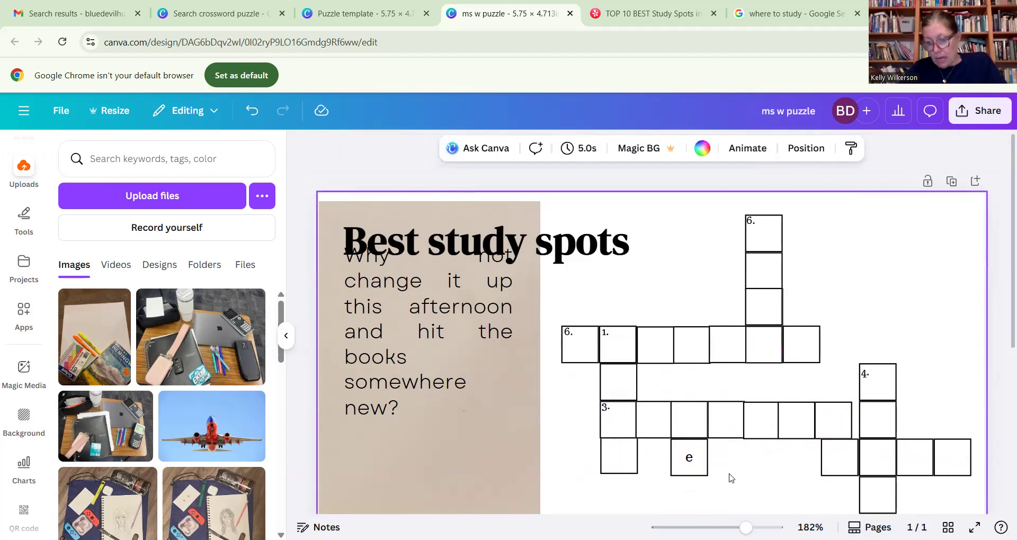
left_click_drag(730, 478, 670, 461)
key("Delete")
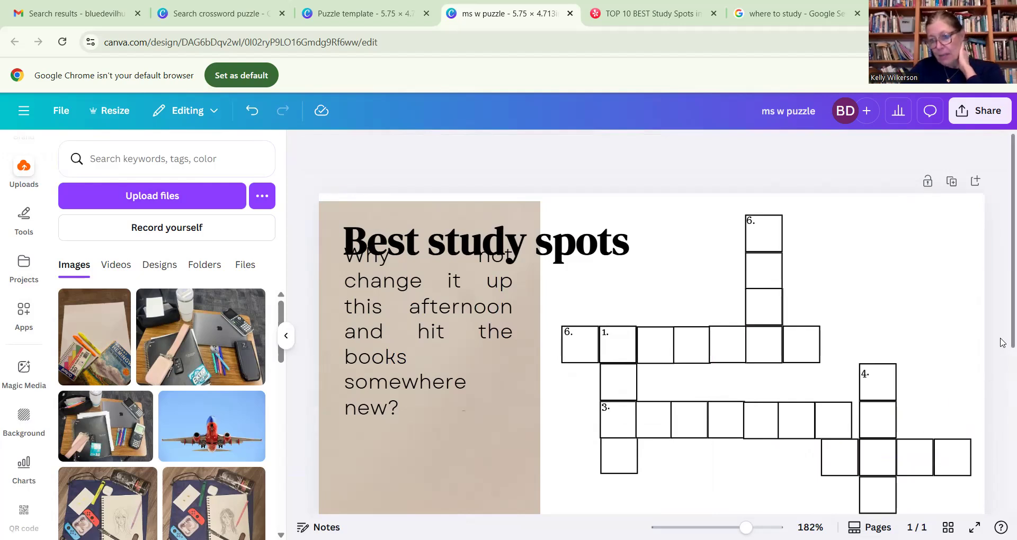
- Move the seven-square clue 4 column so it hangs directly below the sixth square of the clue 3 row
scroll(1001, 344, "down", 3)
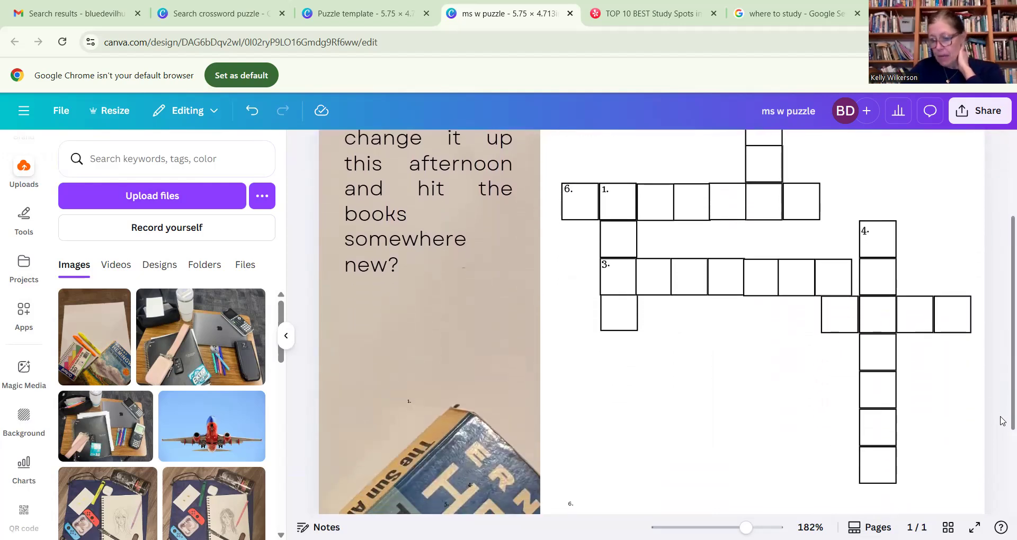
scroll(1000, 421, "down", 1)
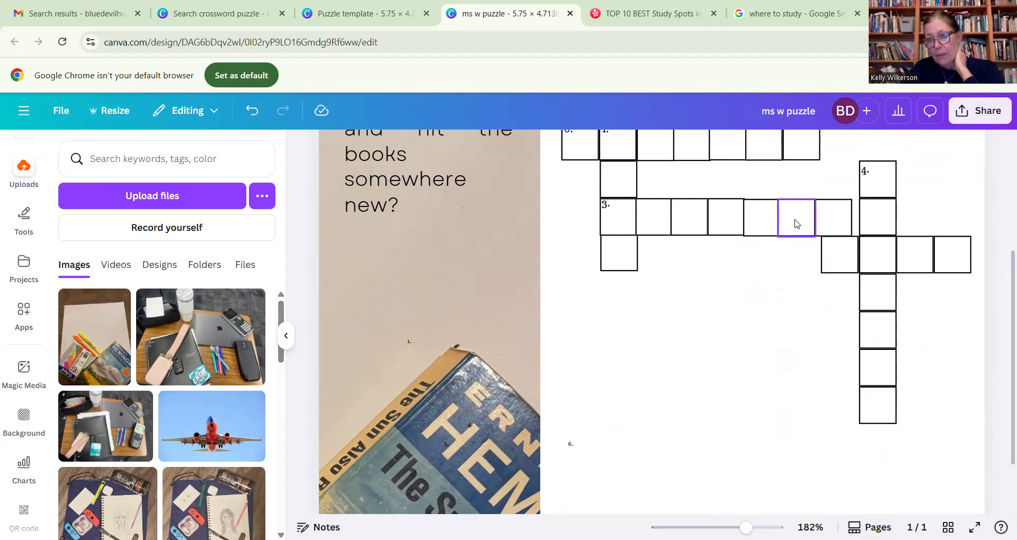
left_click_drag(872, 147, 898, 424)
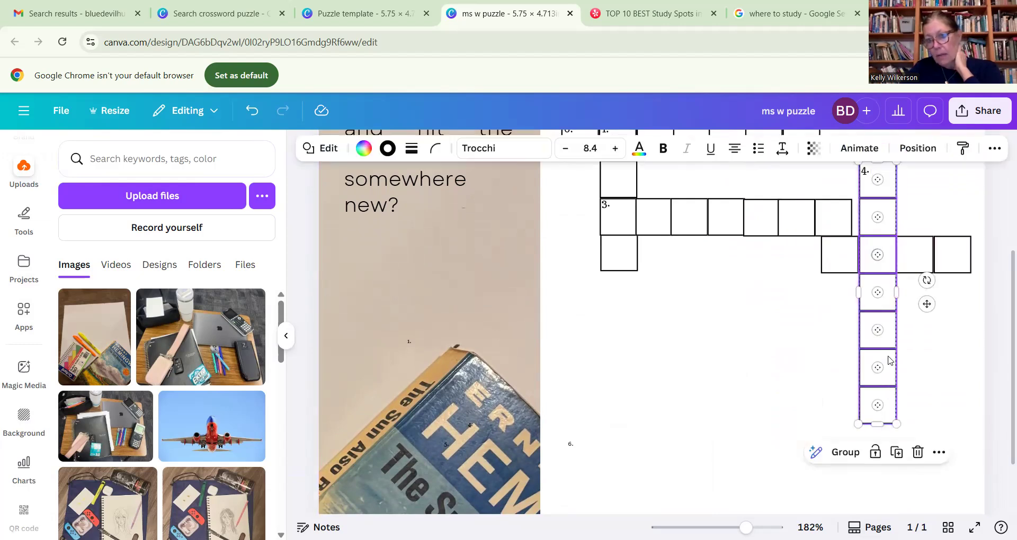
left_click_drag(887, 363, 806, 436)
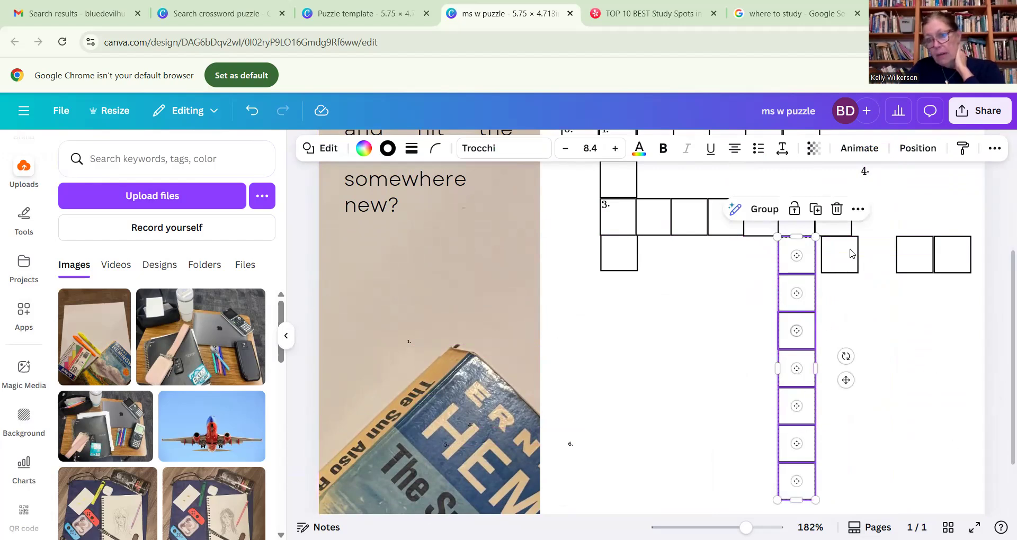
- Attach the loose square beside the relocated column to the column's lower end
left_click_drag(836, 260, 903, 477)
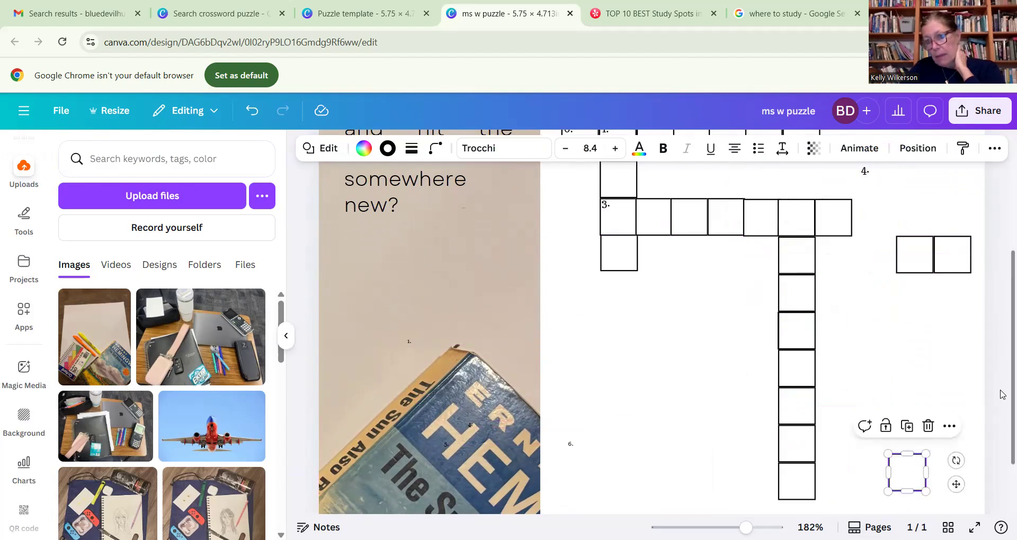
scroll(1000, 394, "down", 1)
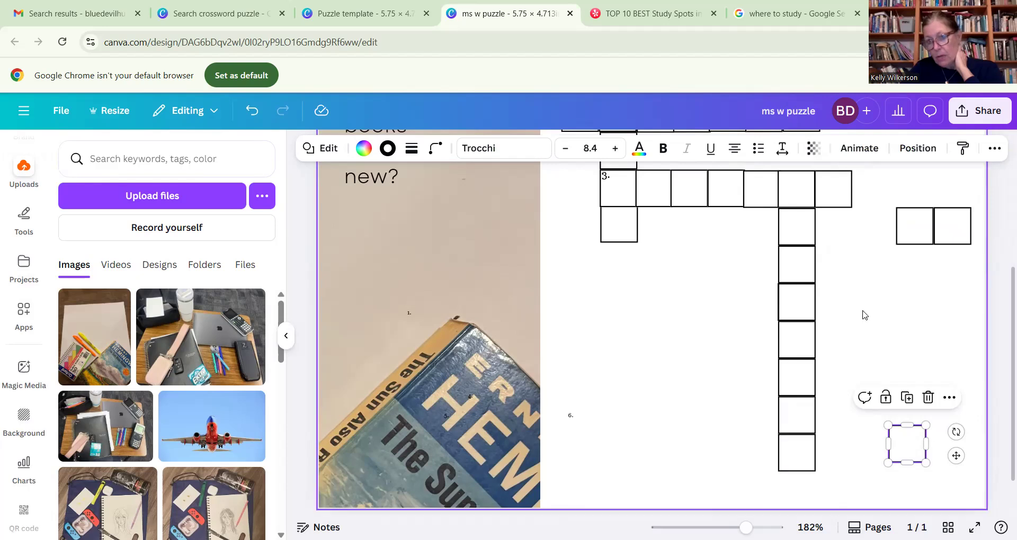
left_click_drag(902, 441, 793, 487)
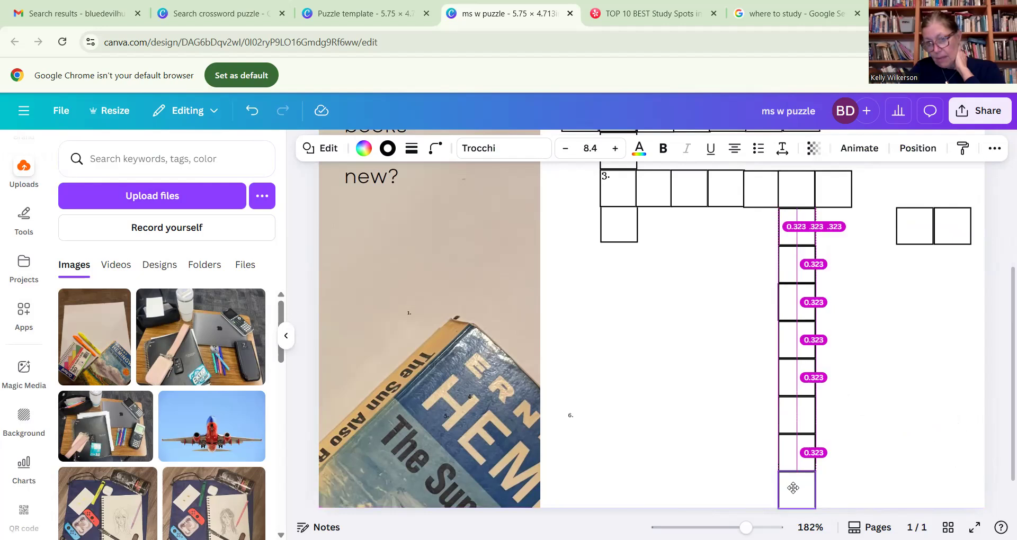
left_click(919, 407)
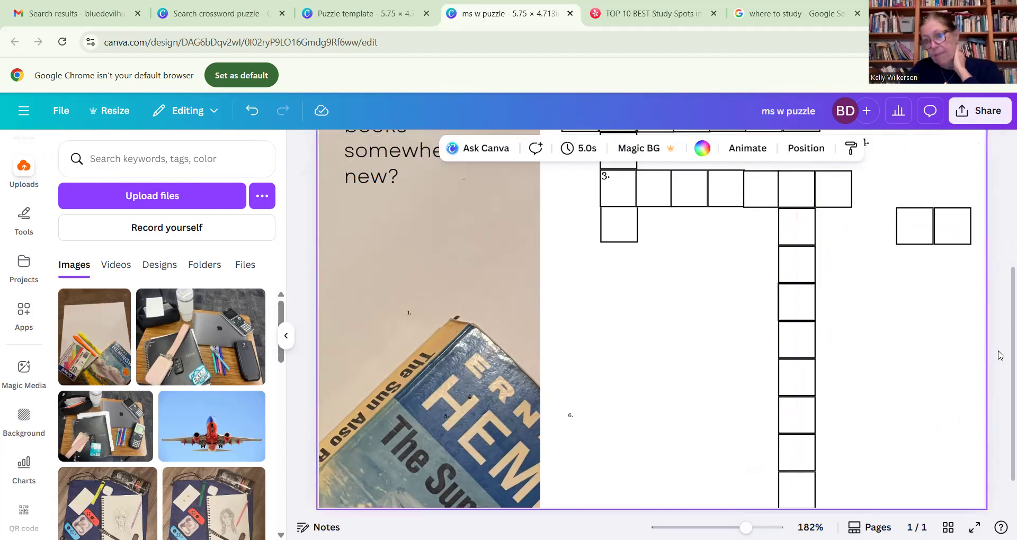
- Delete the two leftover squares to the right of the crossword
left_click_drag(906, 203, 968, 228)
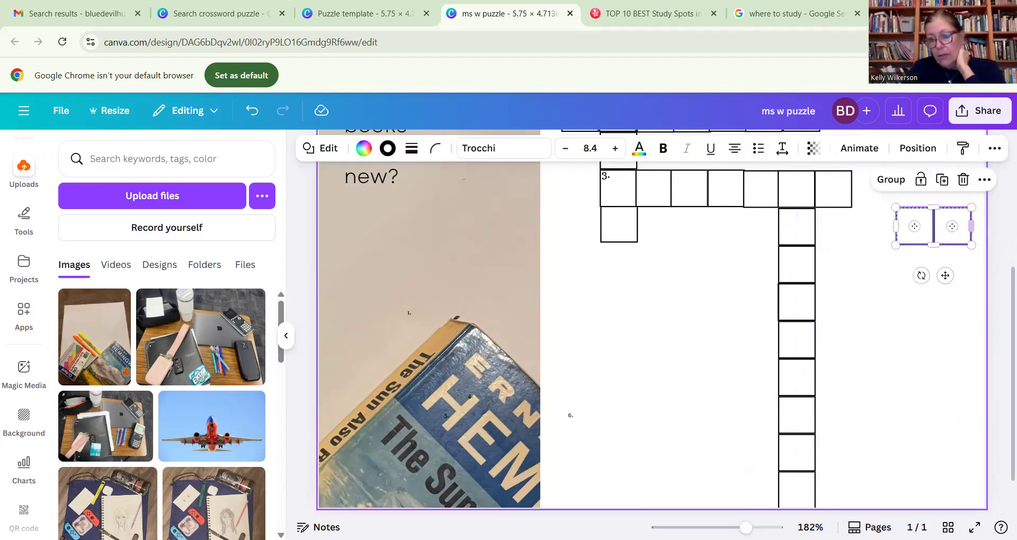
key("Delete")
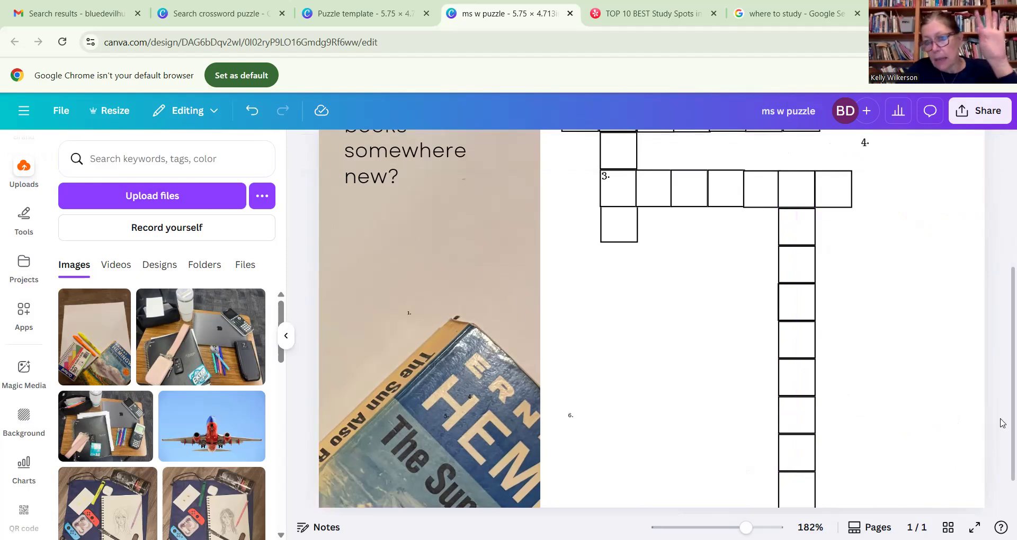
scroll(1000, 423, "up", 3)
left_click_drag(1000, 346, 1001, 345)
left_click_drag(1000, 345, 1000, 344)
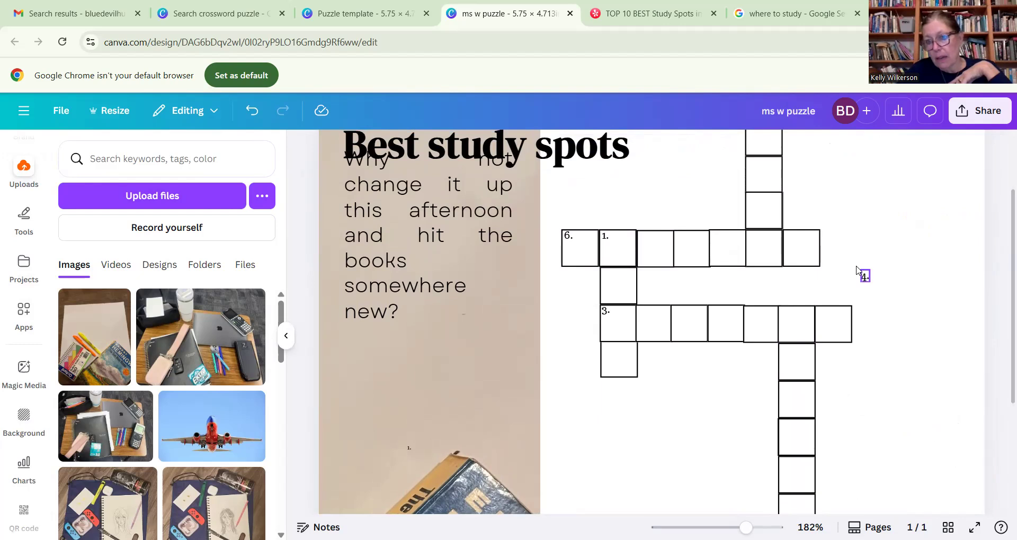
- Place the "4." clue number in the sixth square of the clue 3 row and renumber the topmost column's clue as 1
left_click_drag(864, 278, 784, 315)
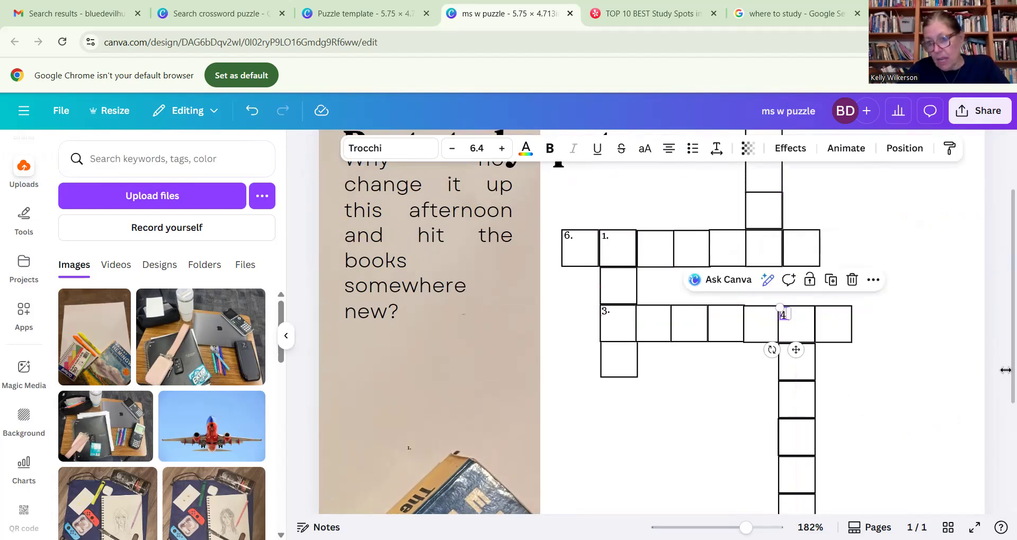
left_click_drag(1009, 363, 1008, 332)
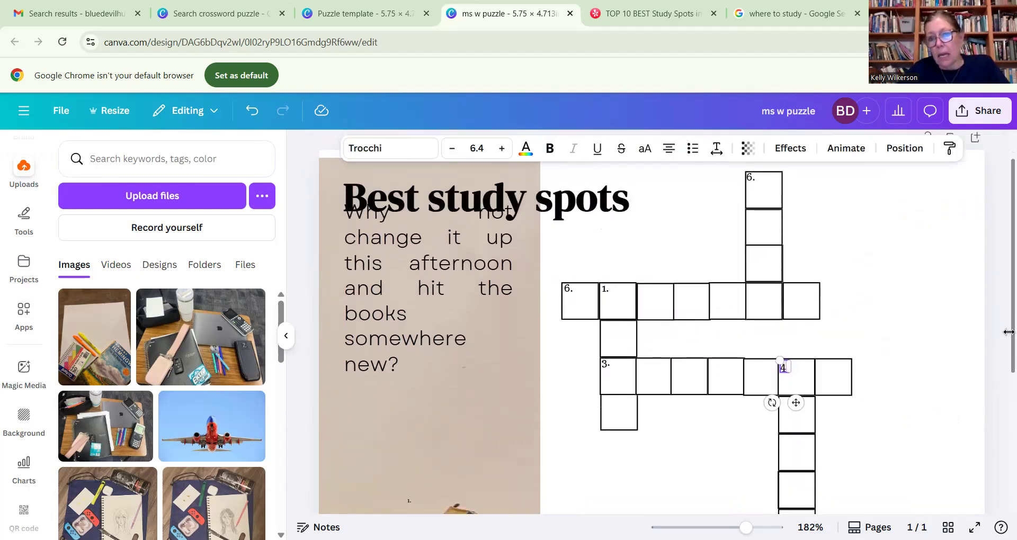
scroll(757, 204, "up", 1)
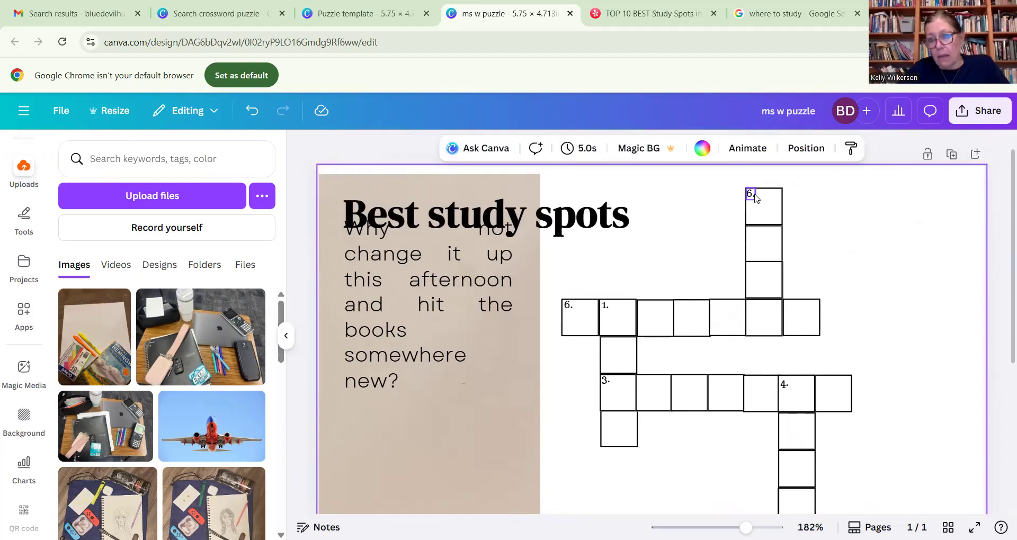
left_click(754, 197)
double_click(750, 196)
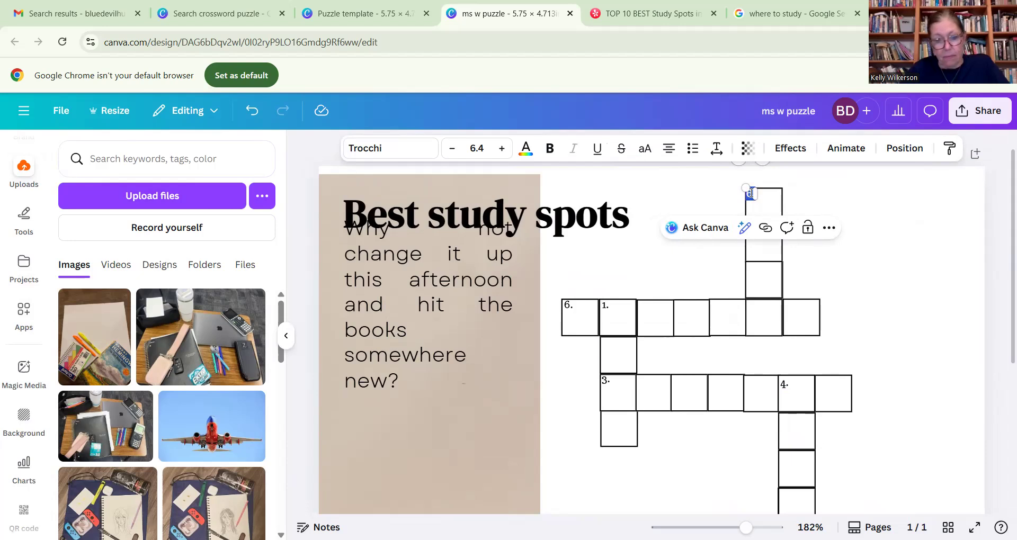
key("BackSpace")
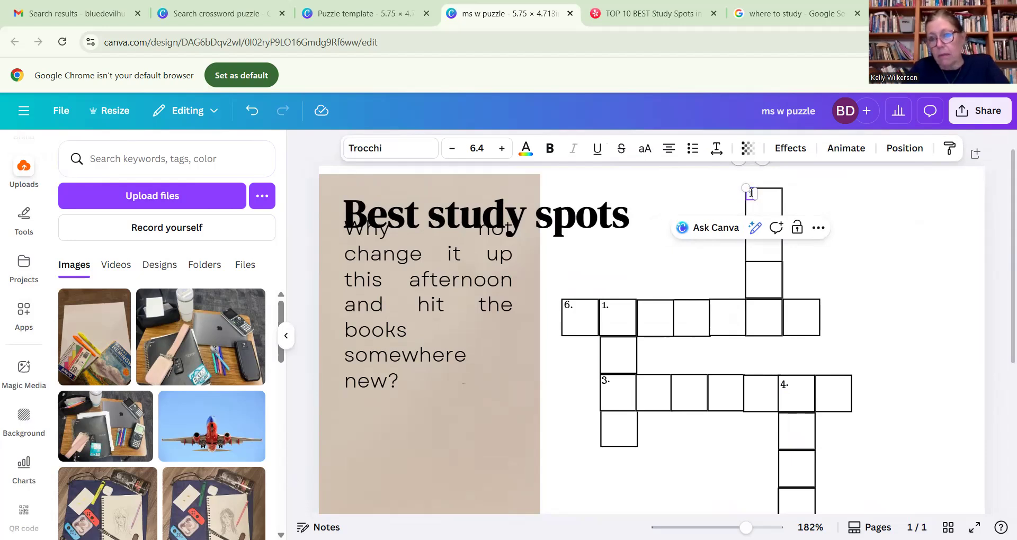
- Renumber the first square of the upper seven-square row as 2. and its second square as 3
double_click(569, 306)
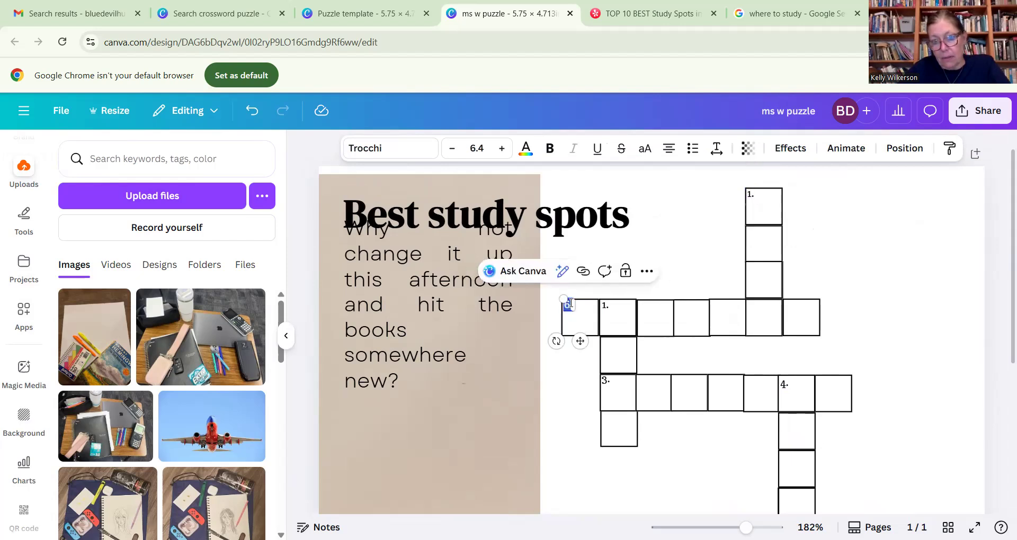
type("2")
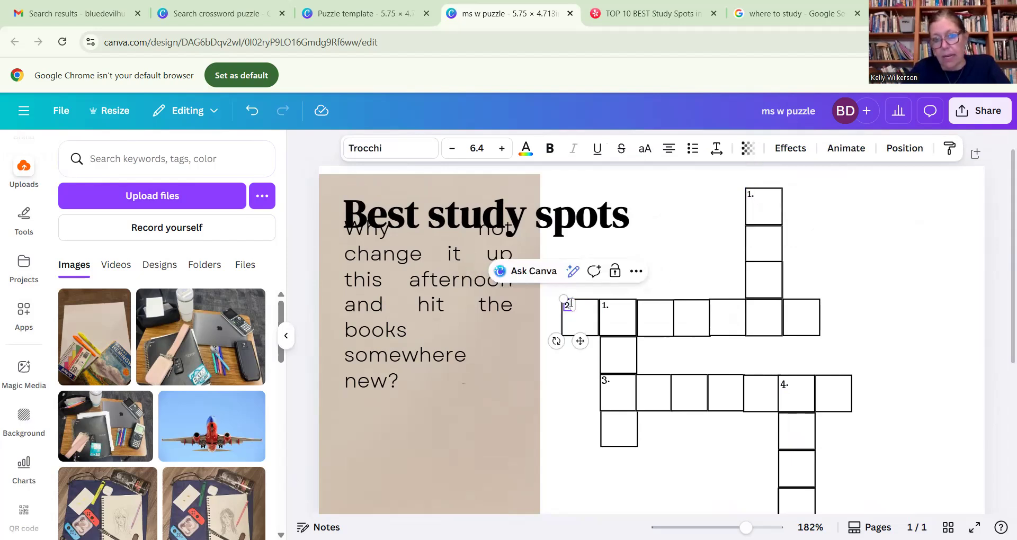
double_click(606, 307)
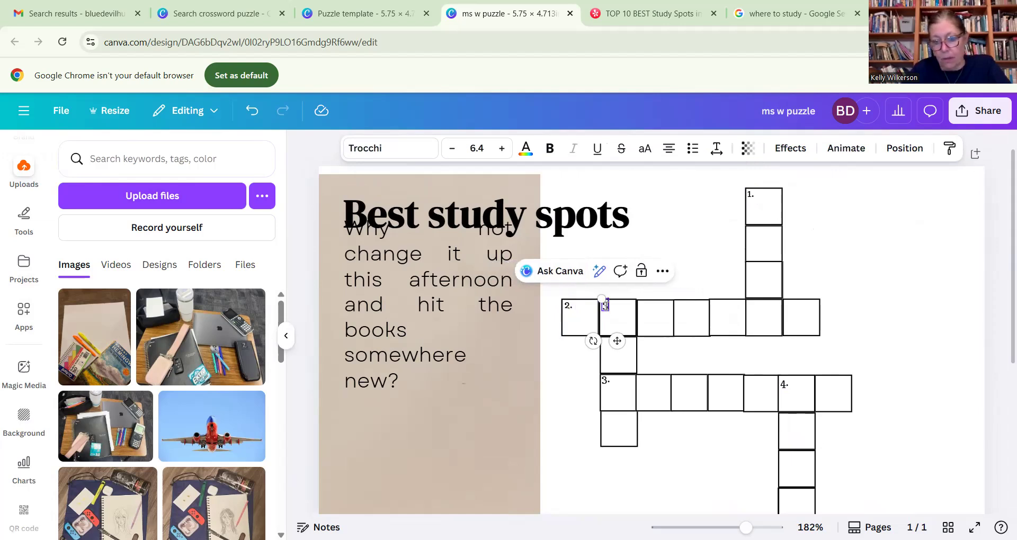
type("3.")
- Change the clue number in the first square of the lower seven-square row to 4
left_click(604, 386)
double_click(605, 380)
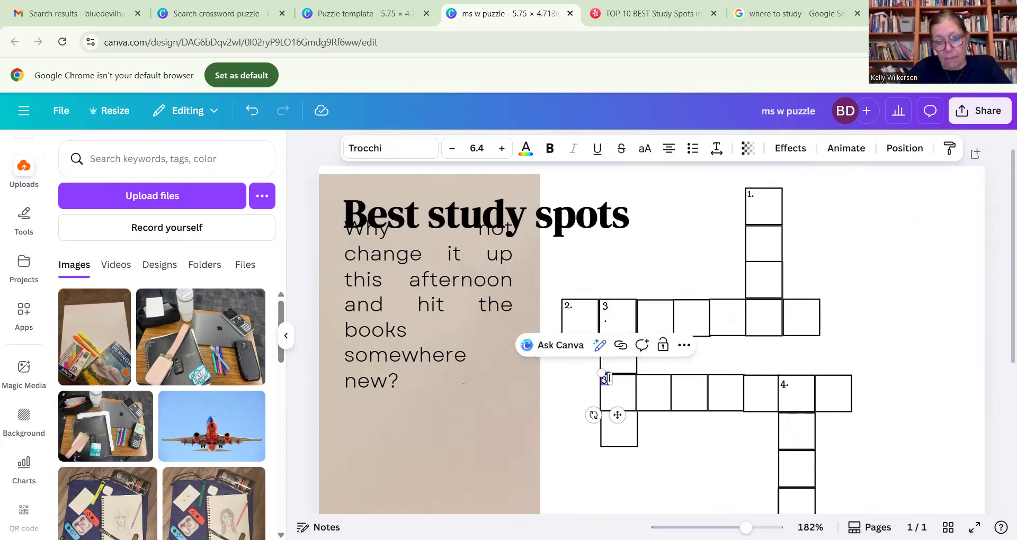
type("4")
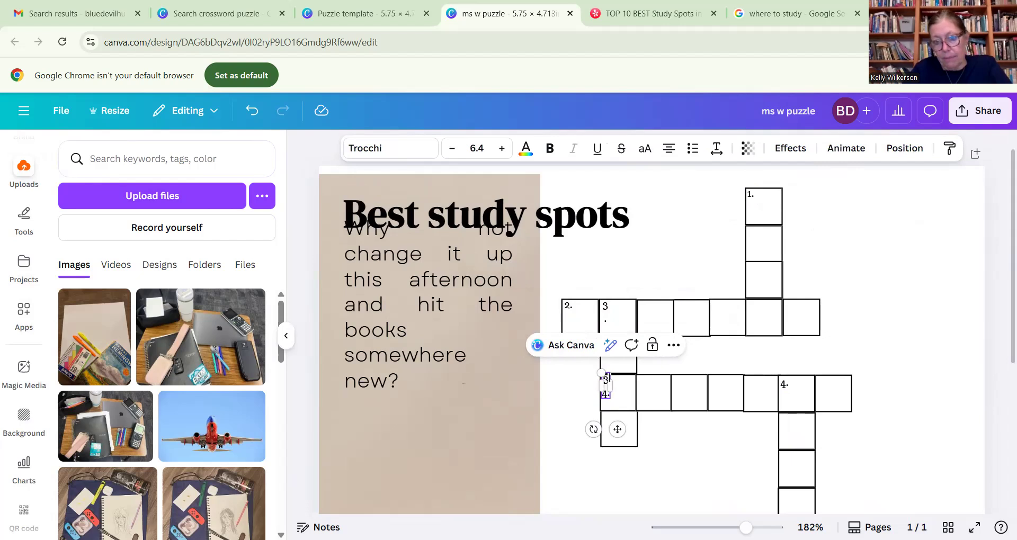
key("BackSpace")
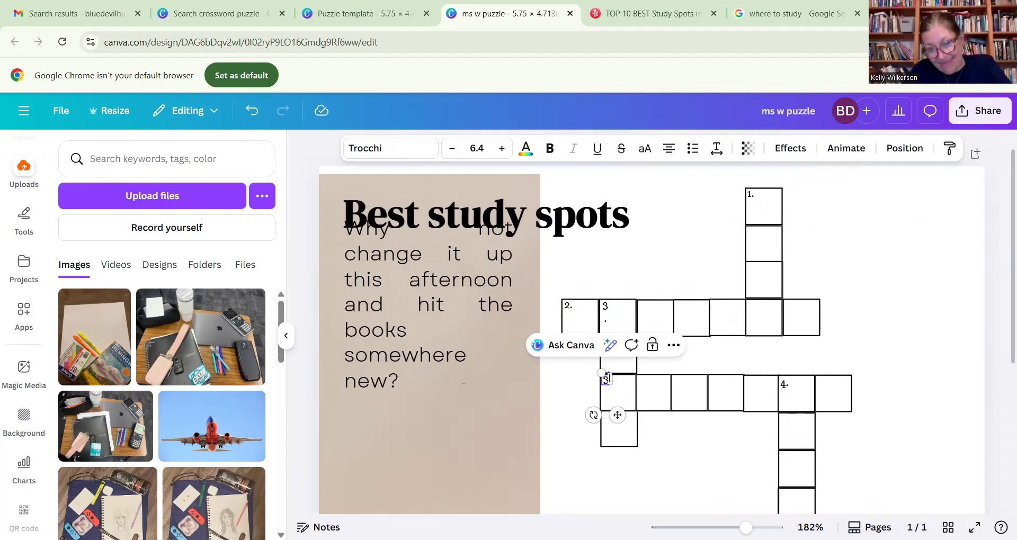
key("BackSpace")
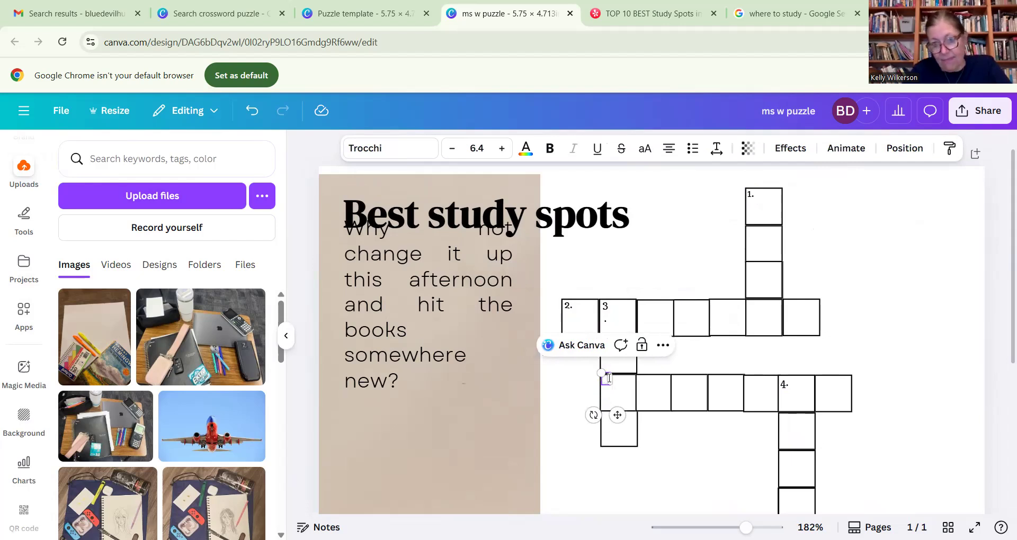
type("4")
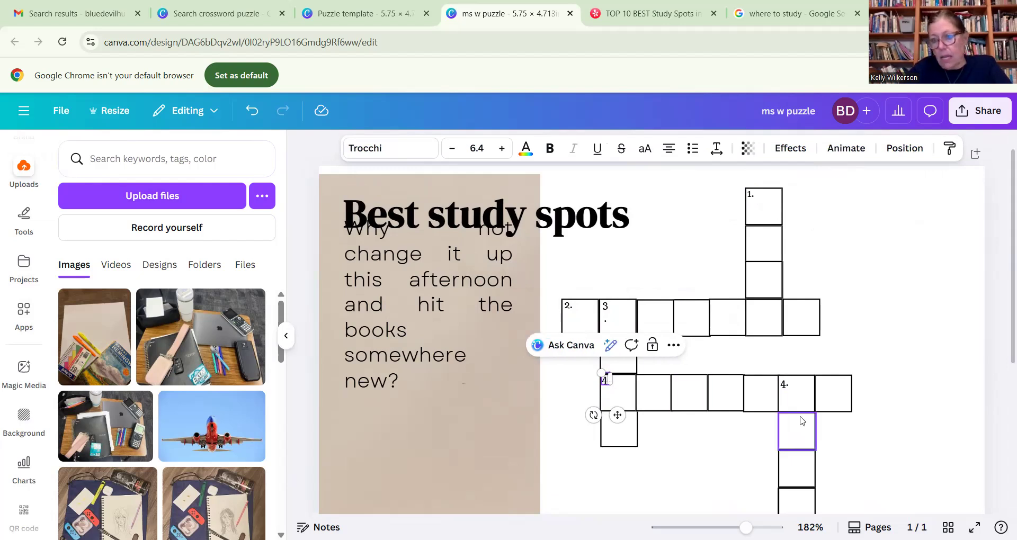
- Change the clue number in the sixth square of the lower row to 5
left_click(783, 383)
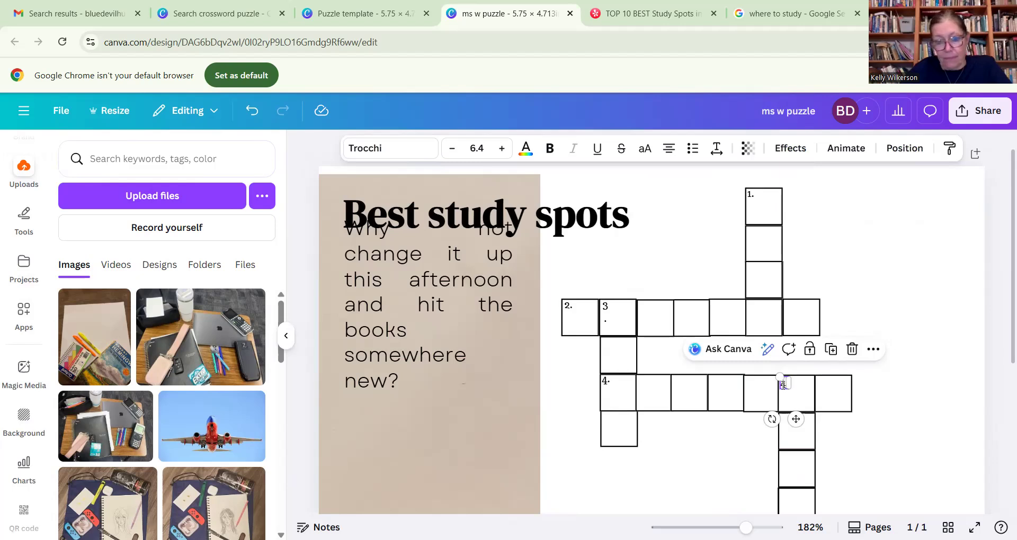
double_click(783, 383)
type("5")
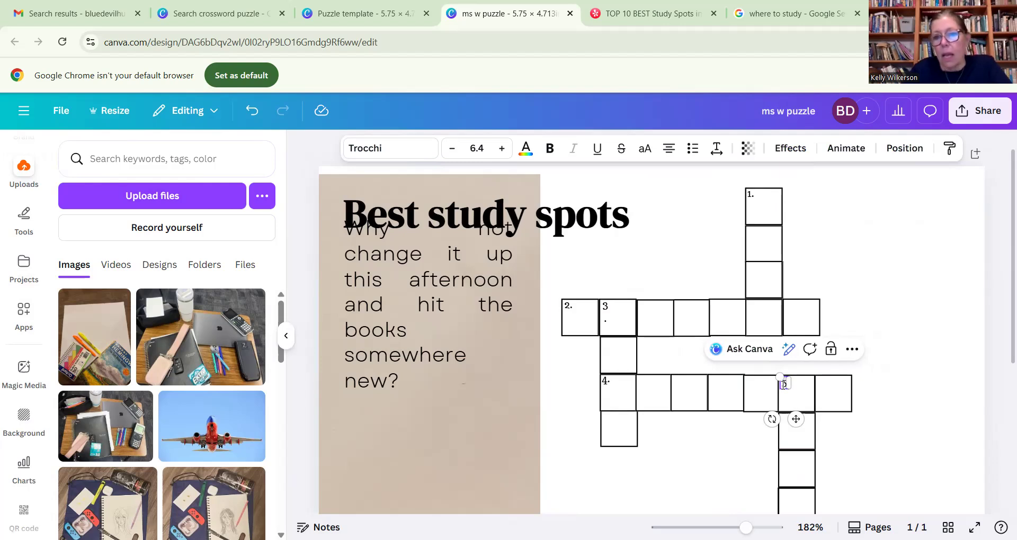
left_click(917, 422)
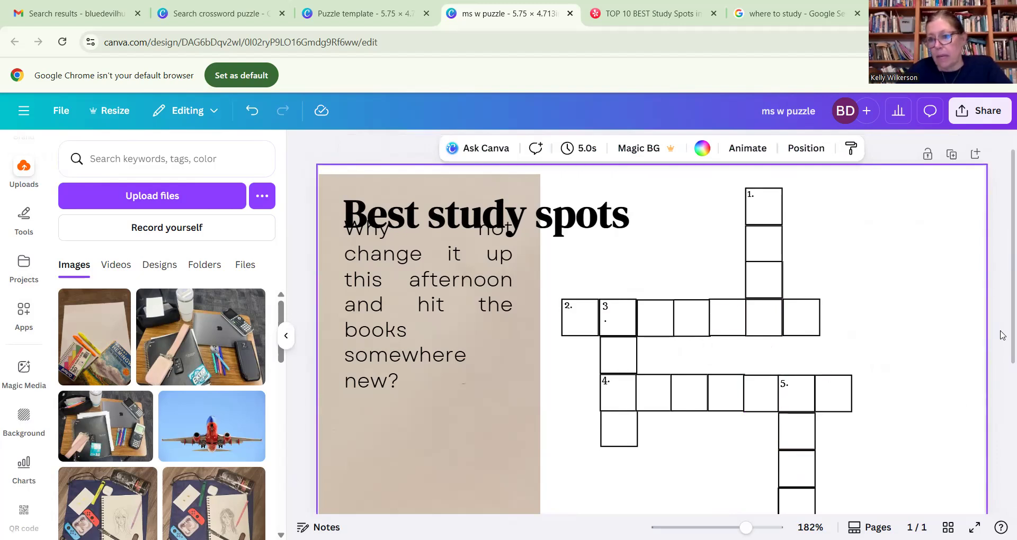
- Select all the crossword squares and clue numbers and group them into one object
scroll(1001, 371, "down", 5)
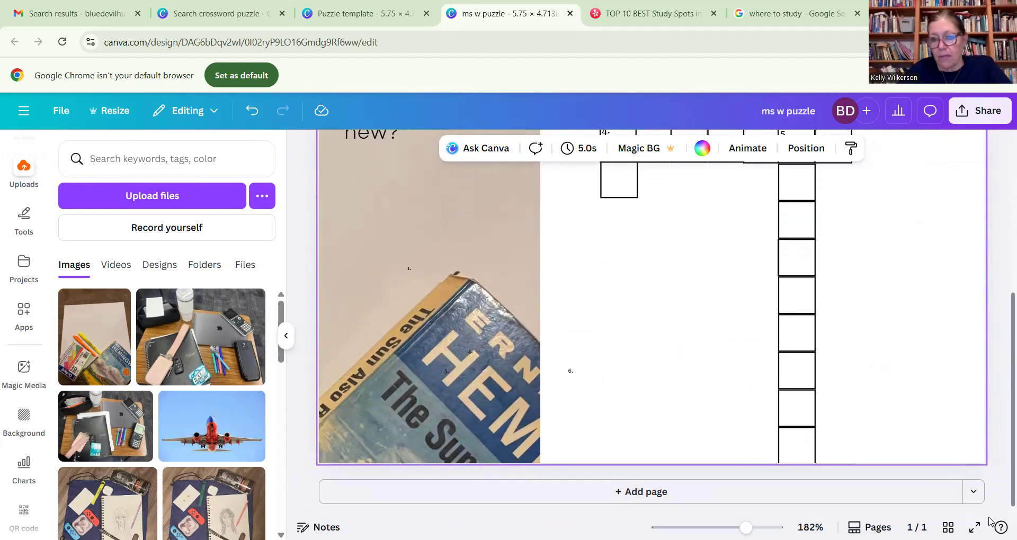
scroll(1000, 339, "up", 5)
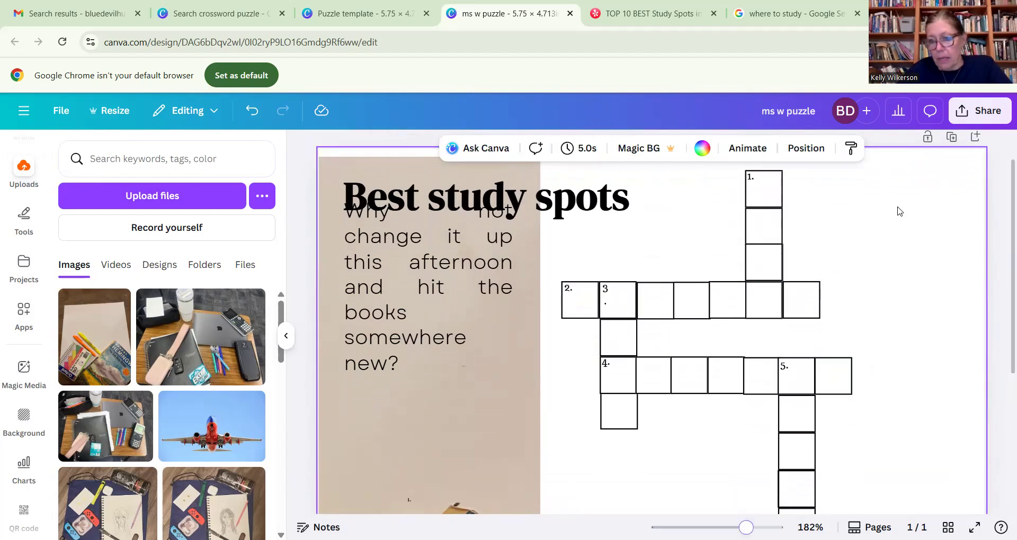
scroll(897, 211, "down", 5)
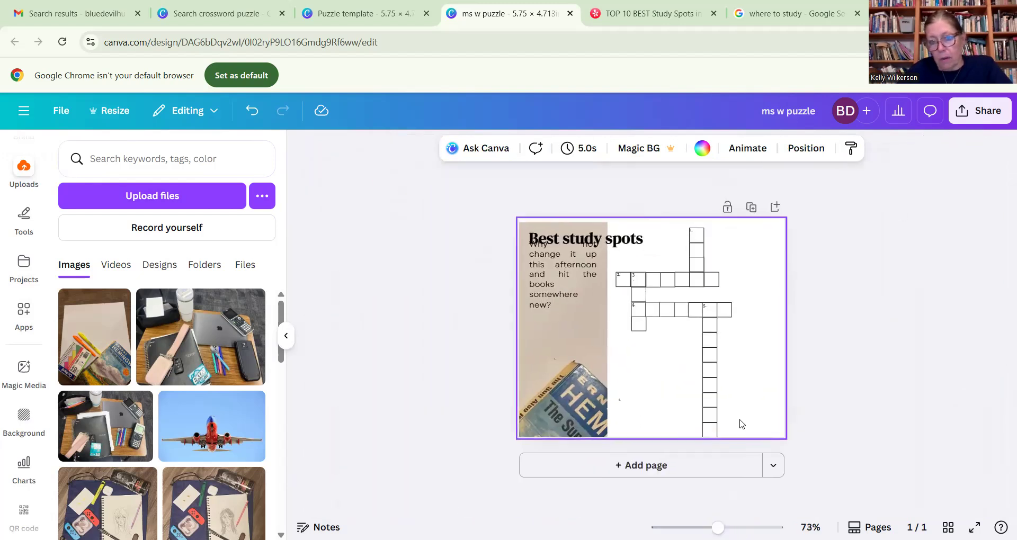
left_click_drag(755, 425, 723, 389)
left_click_drag(597, 240, 533, 237)
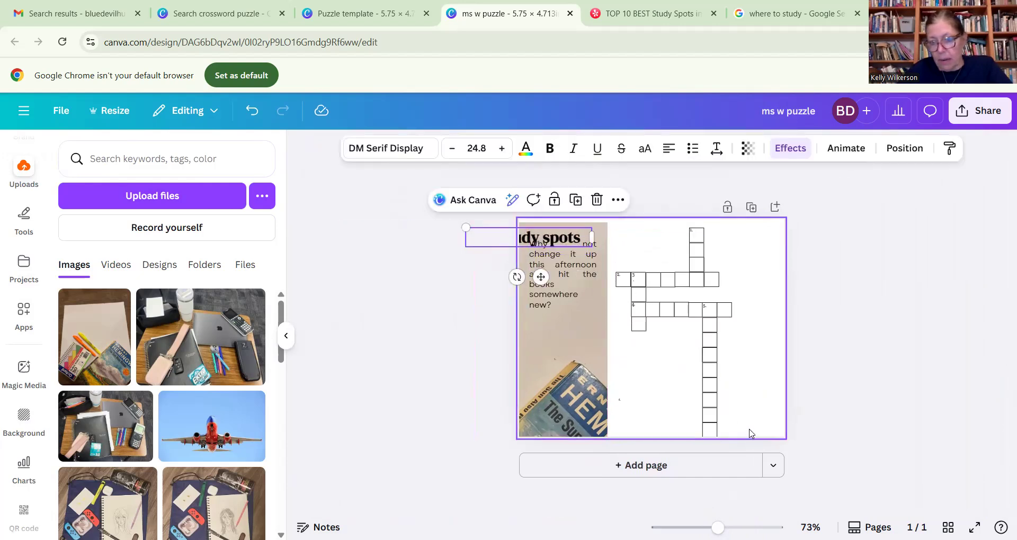
left_click_drag(749, 432, 614, 228)
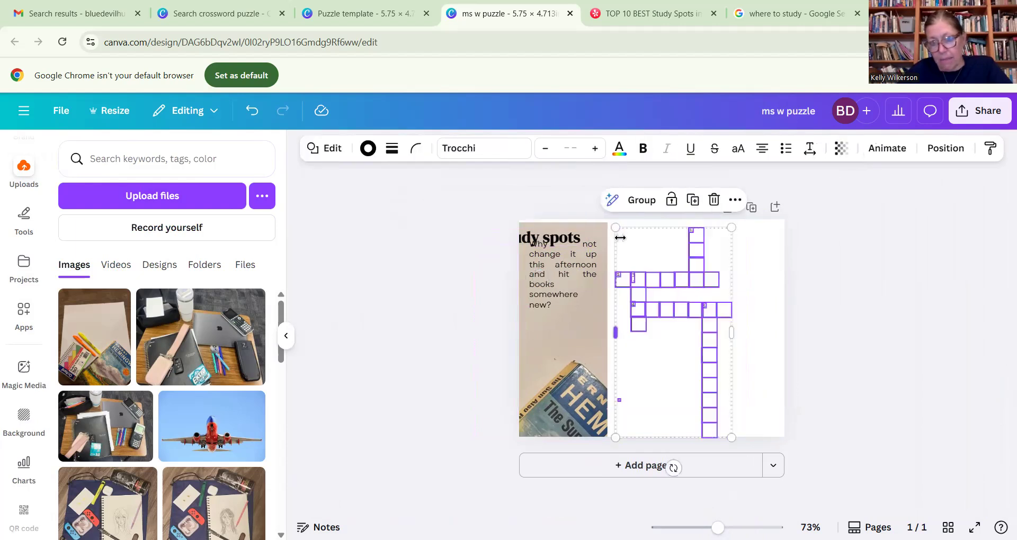
left_click(641, 200)
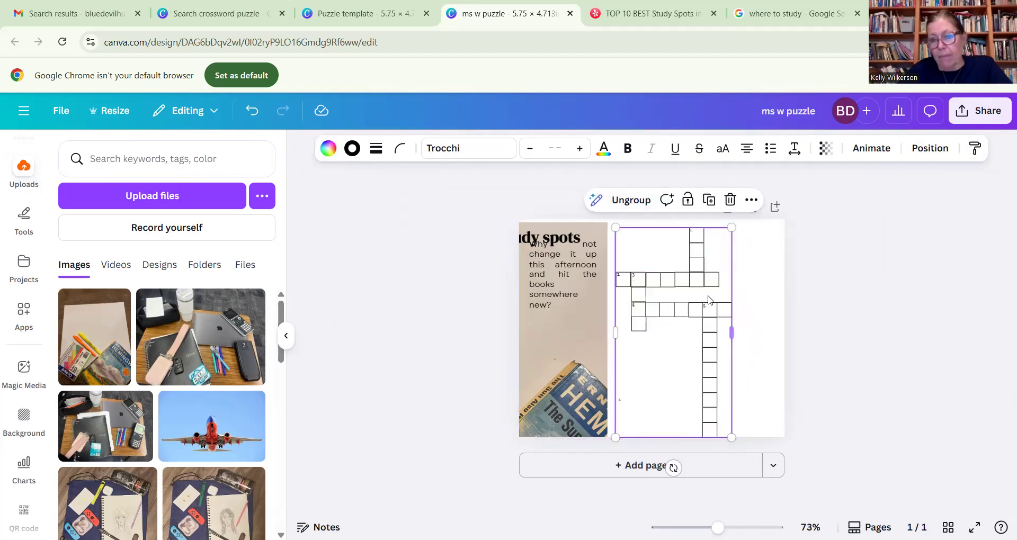
- Shift the grouped crossword toward the page's right edge and scale it down slightly to leave a margin below
left_click_drag(681, 302, 712, 298)
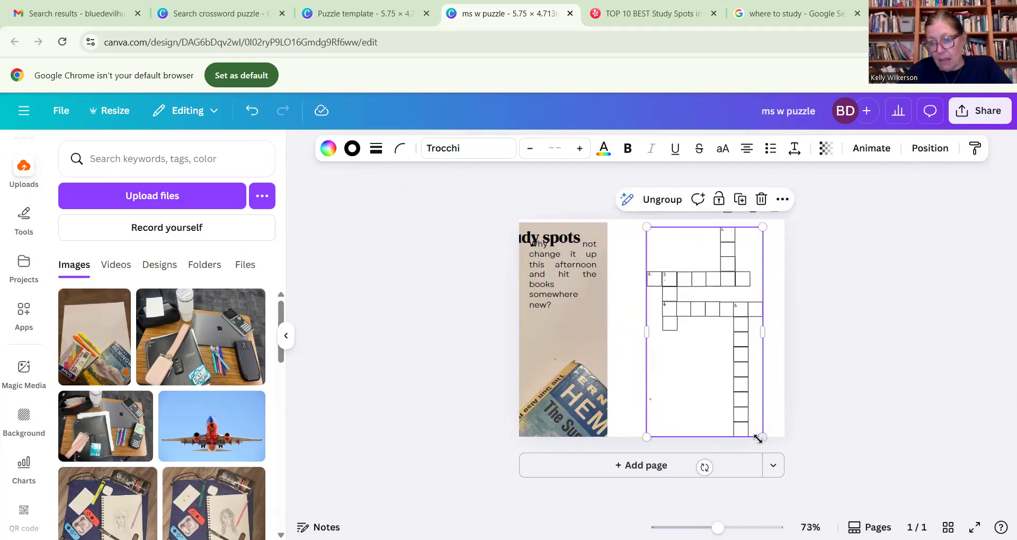
mouse_move(758, 435)
left_mouse_down()
mouse_move(747, 413)
mouse_move(752, 422)
left_mouse_up()
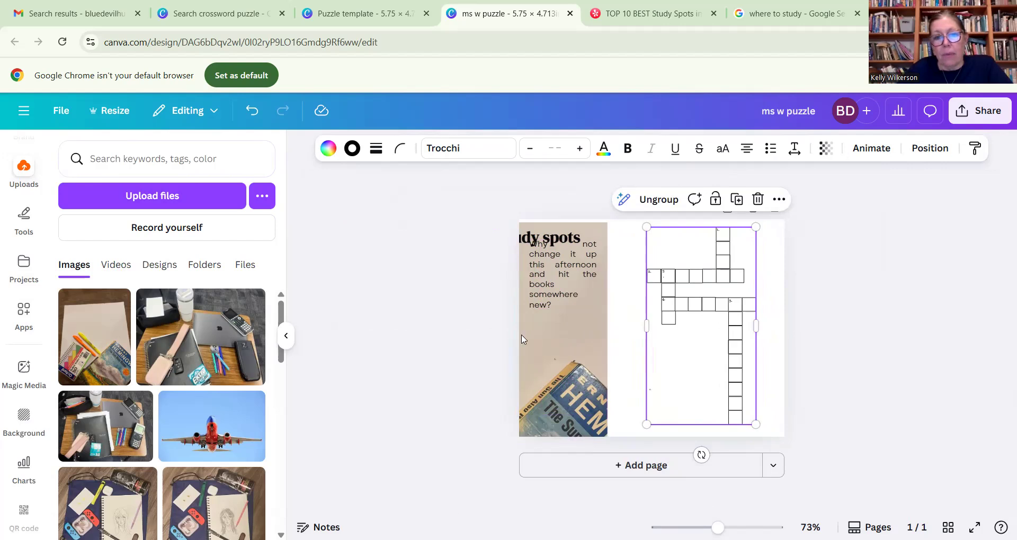
- Move the background photo so it fills the whole page, and bring the "Best study spots" title fully back onto the page
left_click_drag(547, 352, 719, 347)
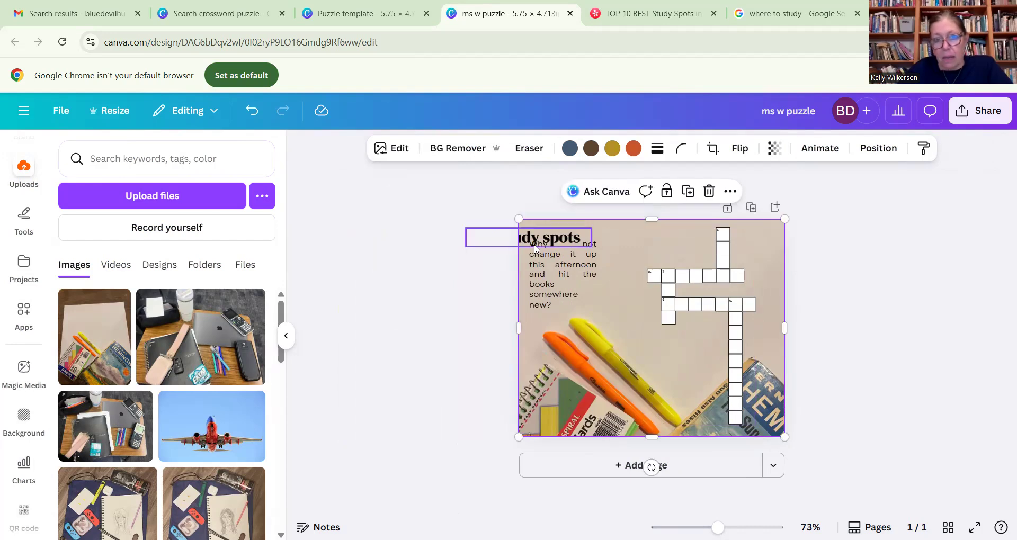
mouse_move(550, 244)
left_mouse_down()
mouse_move(583, 241)
mouse_move(551, 243)
left_mouse_up()
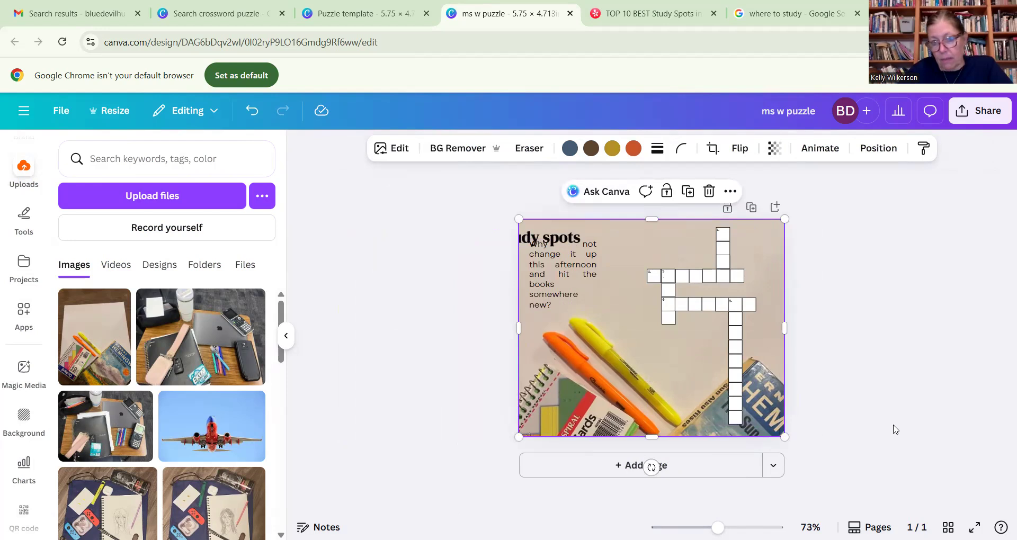
left_click(893, 428)
left_click(554, 243)
left_click_drag(535, 276, 604, 279)
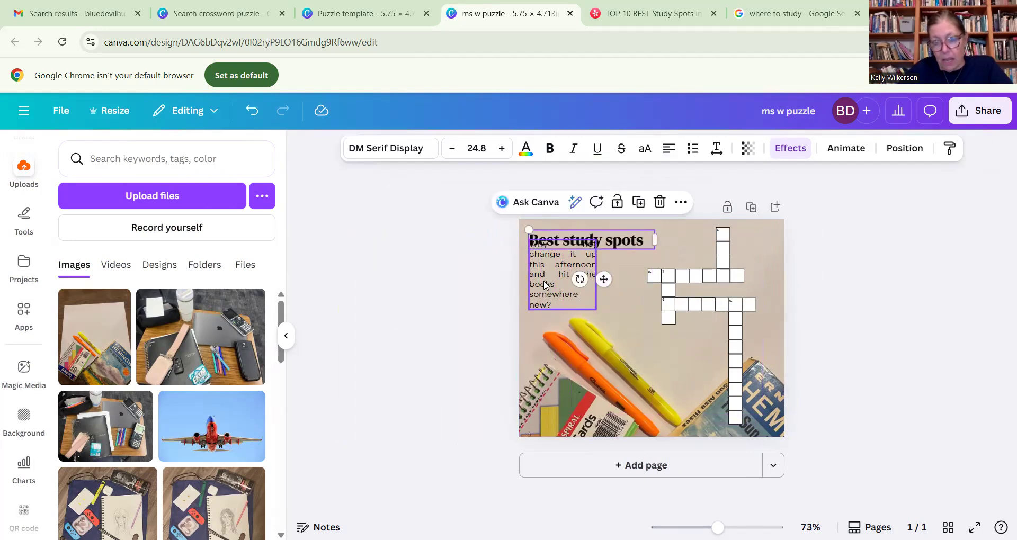
- Widen the "Why not change it up" paragraph to fit four lines and place it below the title
left_click(545, 285)
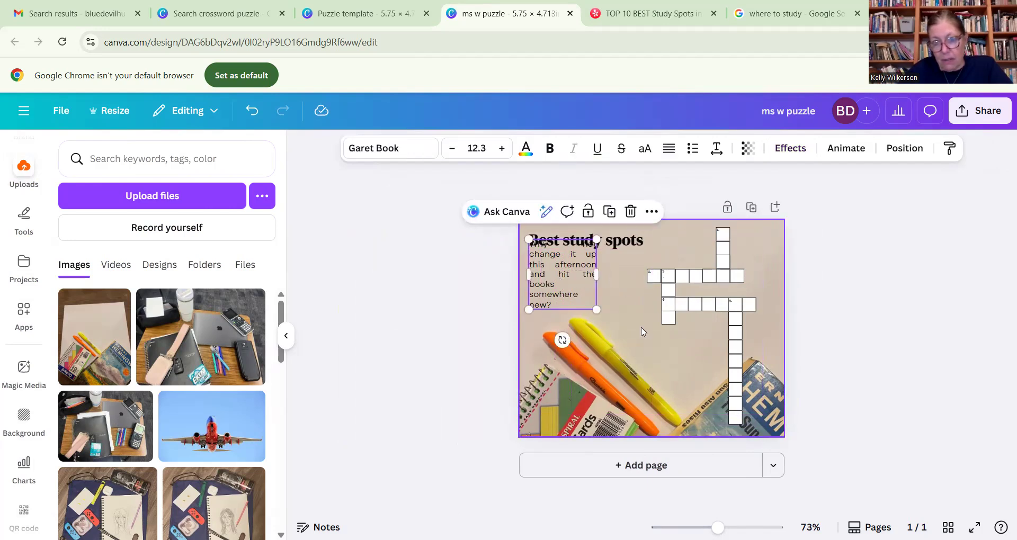
left_click_drag(569, 286, 621, 286)
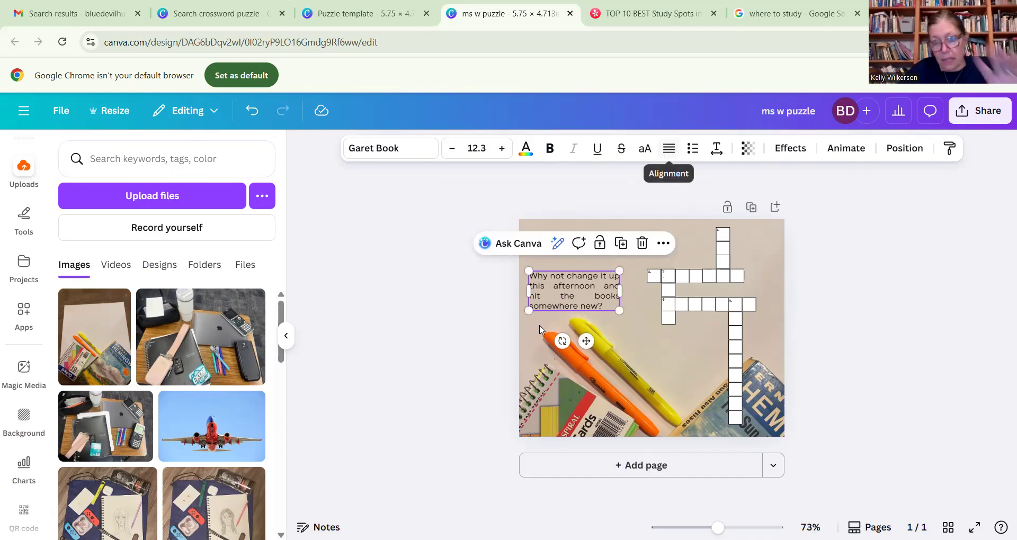
- Left-align the whole "Why not change it up" paragraph and move it up closer to the title
double_click(573, 285)
left_click(574, 285)
left_click_drag(607, 309, 526, 271)
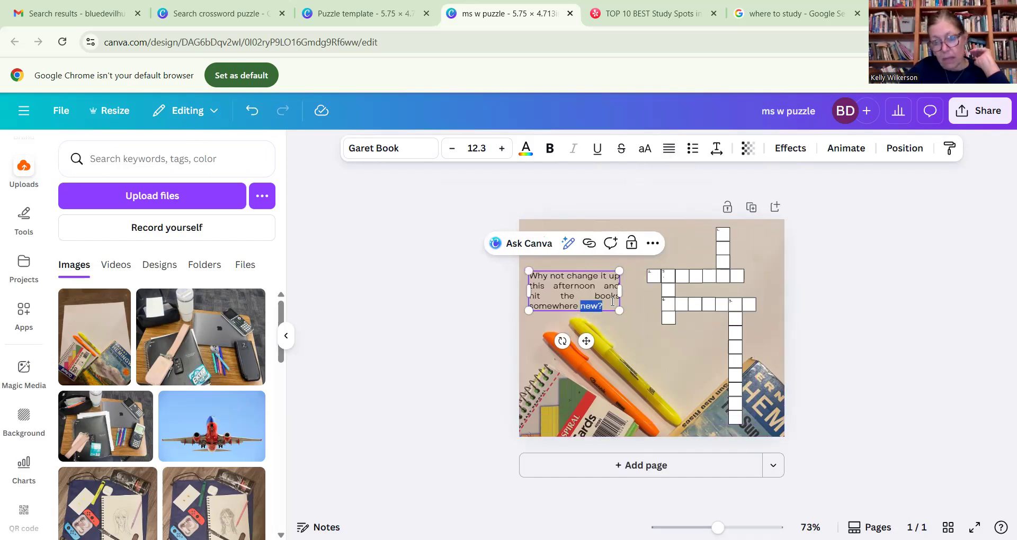
left_click(609, 308)
left_click_drag(612, 304, 527, 273)
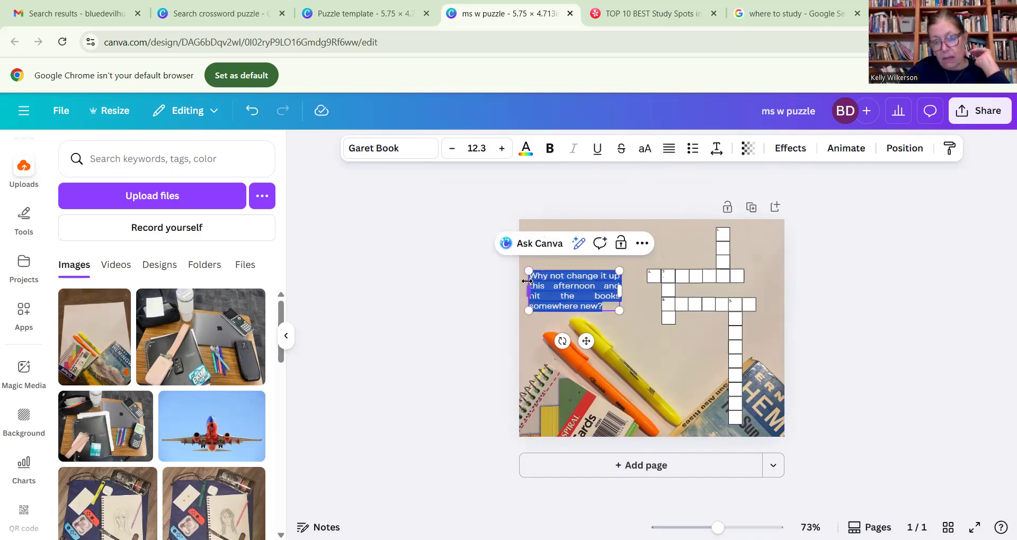
left_click(669, 149)
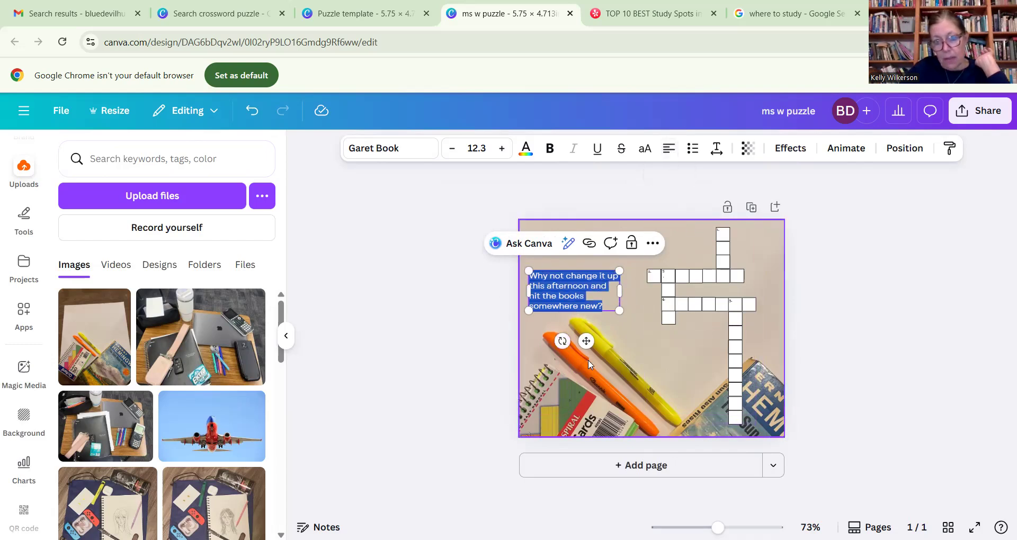
left_click_drag(586, 341, 584, 332)
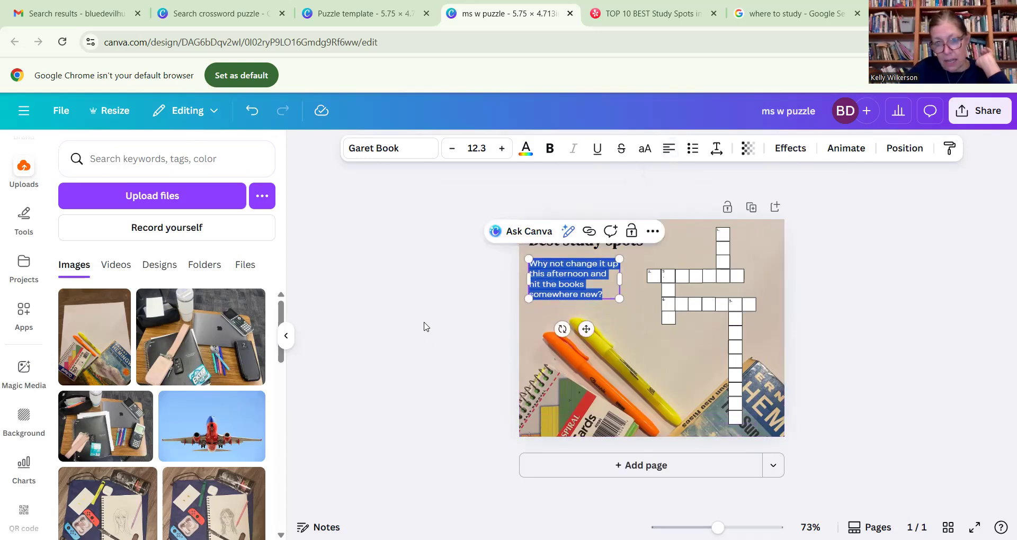
left_click(859, 310)
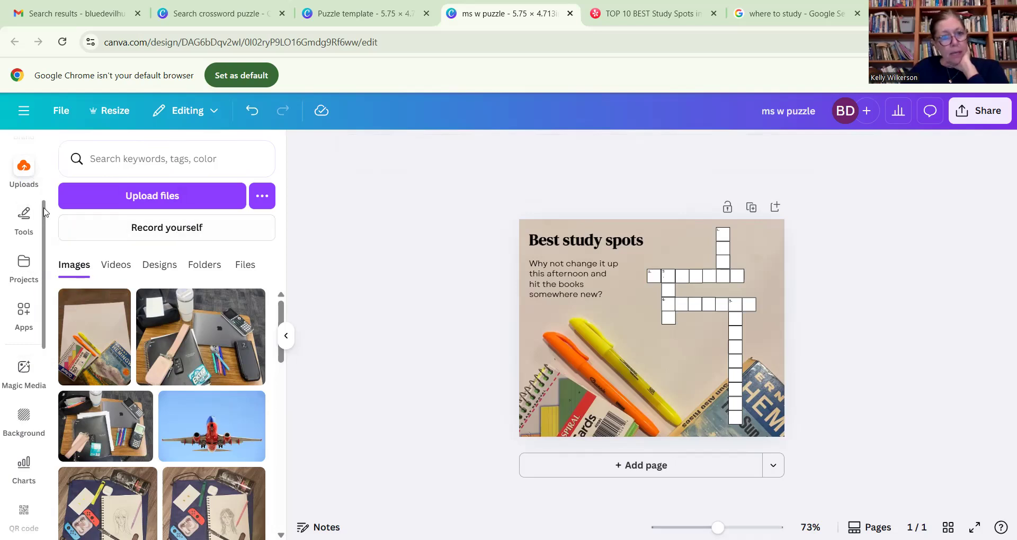
- Add a new text box and place it in the open area between the yellow highlighter and the crossword's long down column
scroll(31, 212, "up", 2)
left_click(24, 172)
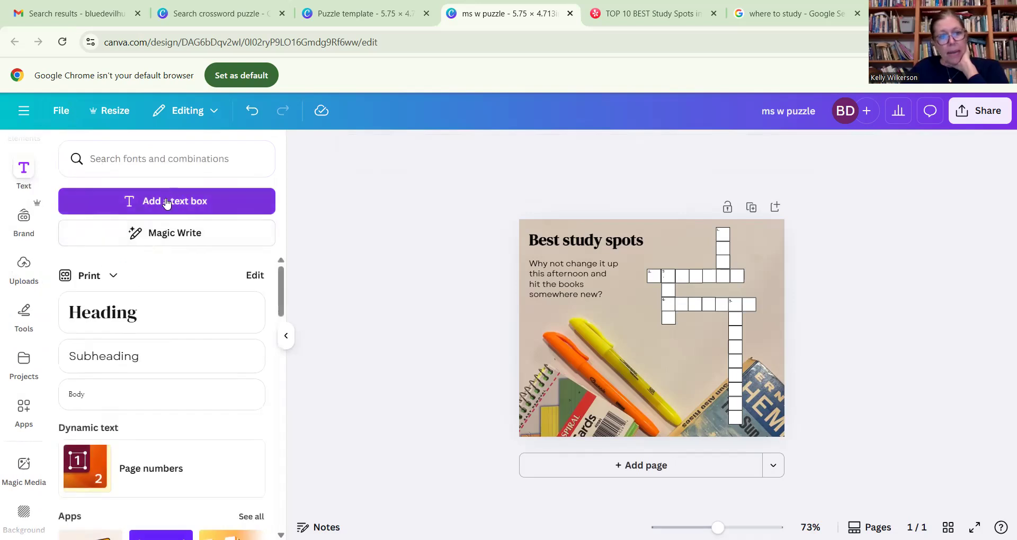
left_click(161, 202)
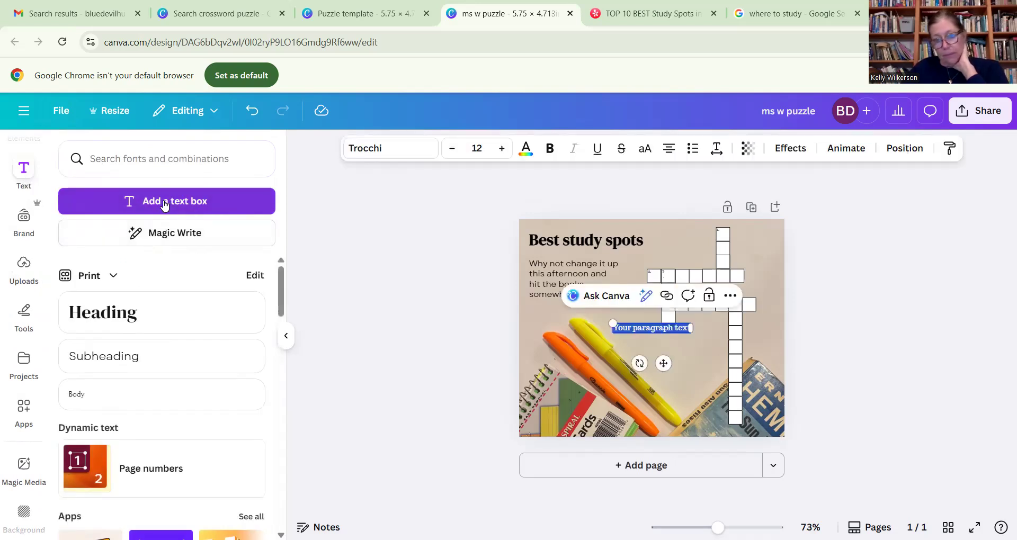
left_click_drag(664, 364, 667, 374)
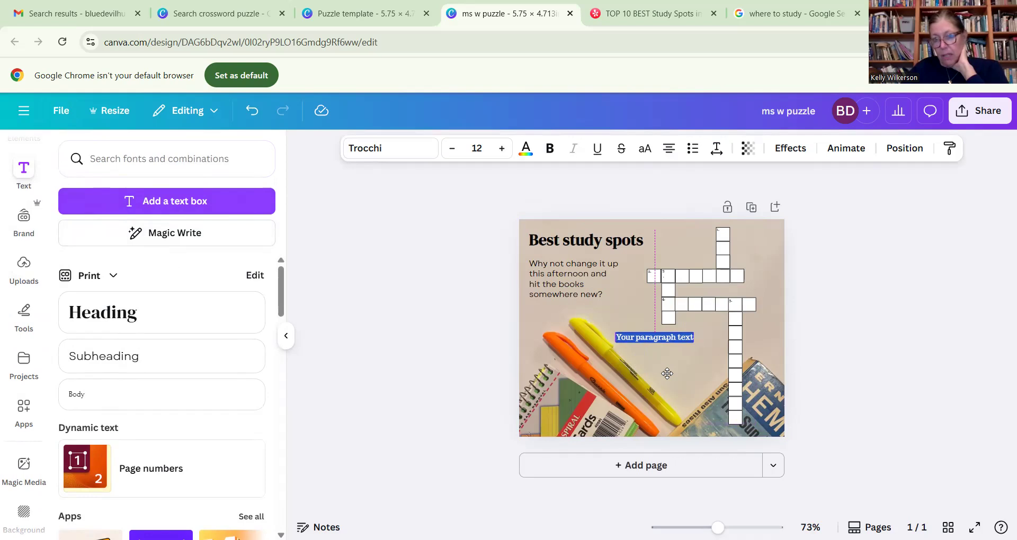
left_click_drag(667, 374, 674, 372)
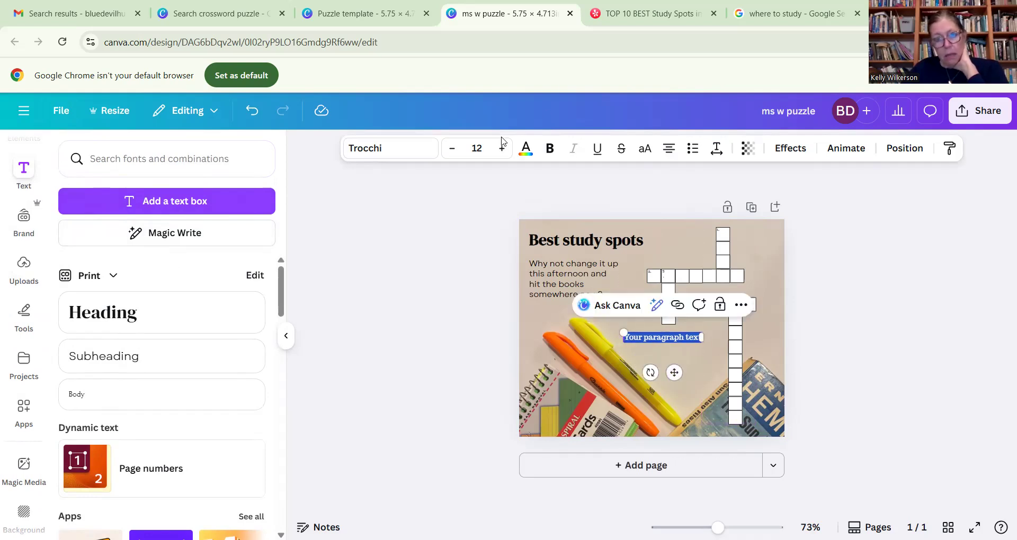
- Format the new text box with font size 10 and the Forum font
left_click(478, 146)
type("10")
key("Return")
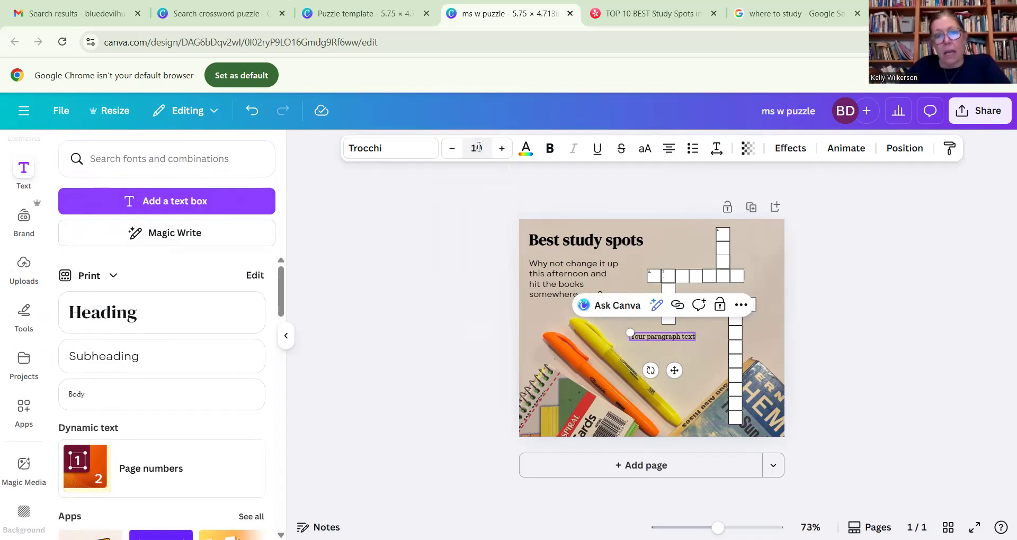
left_click(427, 150)
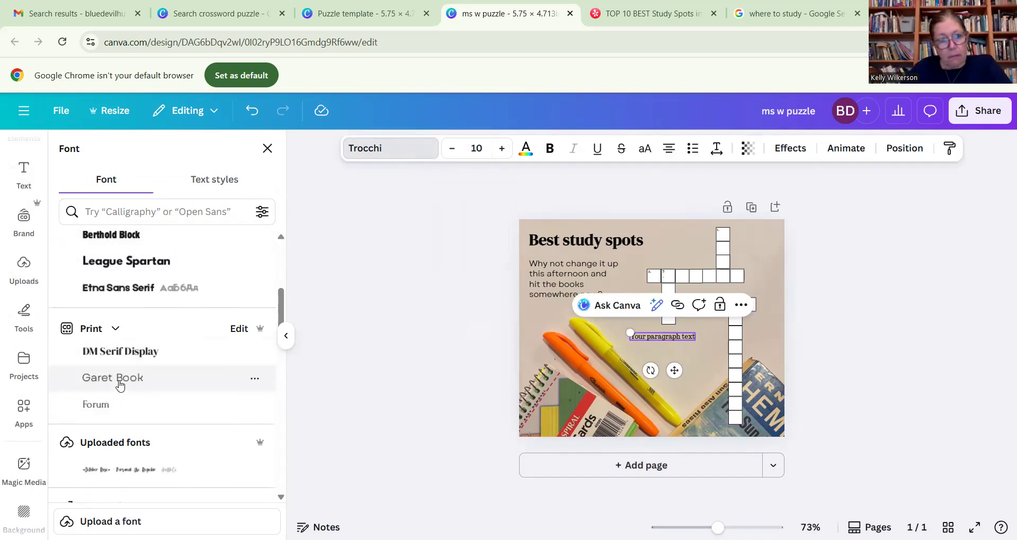
left_click(100, 404)
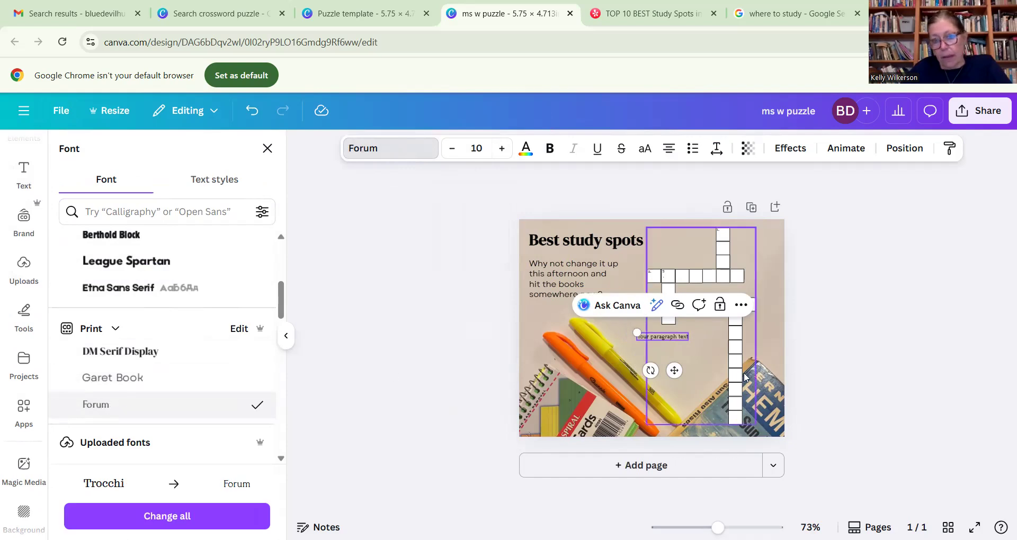
- Replace the placeholder text with the heading "DOWN" and the clue "1. It's better with horchata" on a new line
double_click(664, 338)
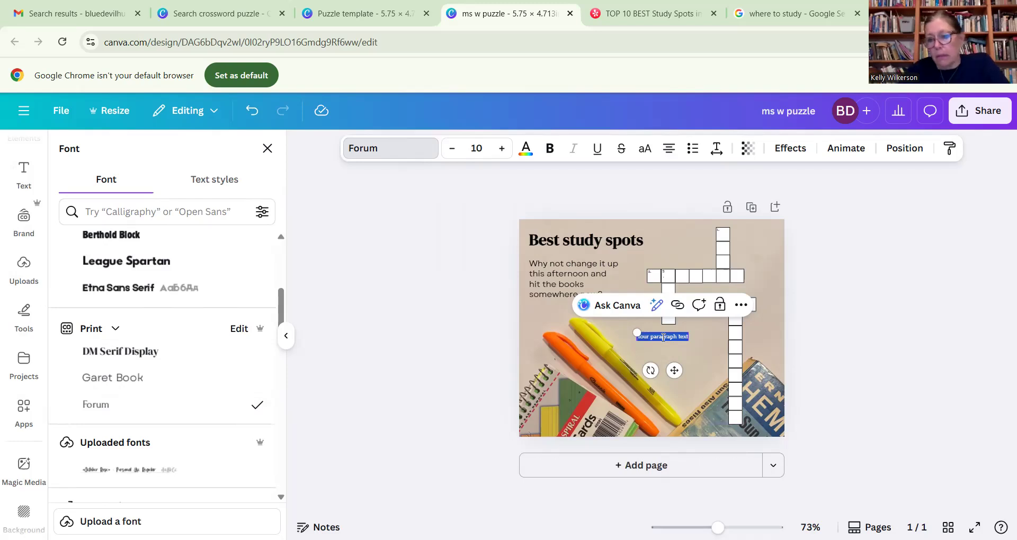
left_click_drag(717, 528, 729, 528)
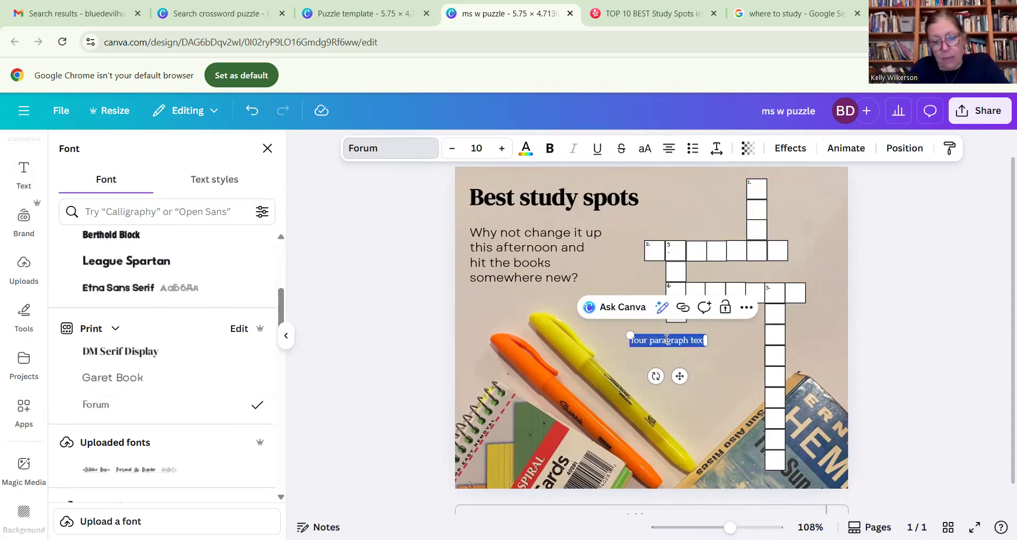
type("DOWN")
key("Return")
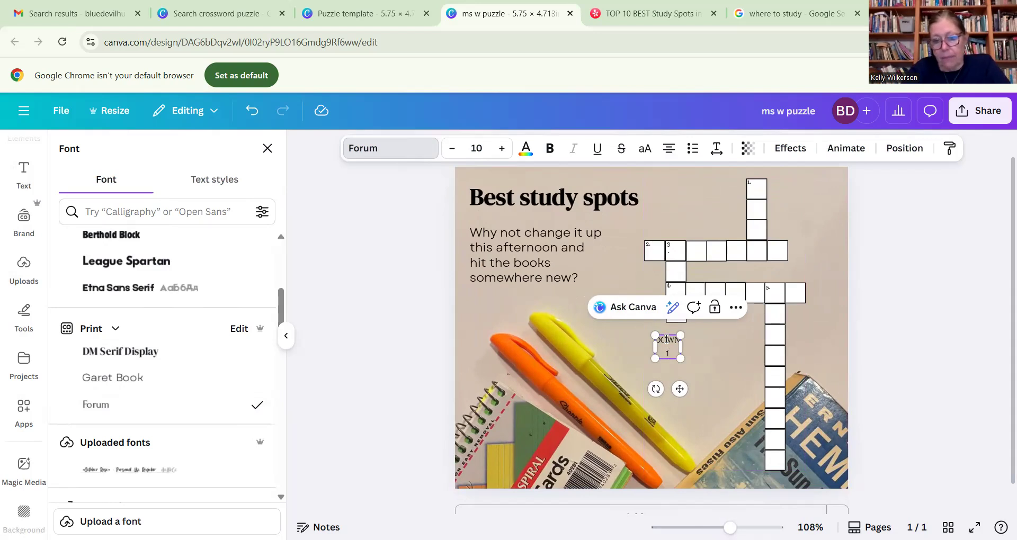
type(".")
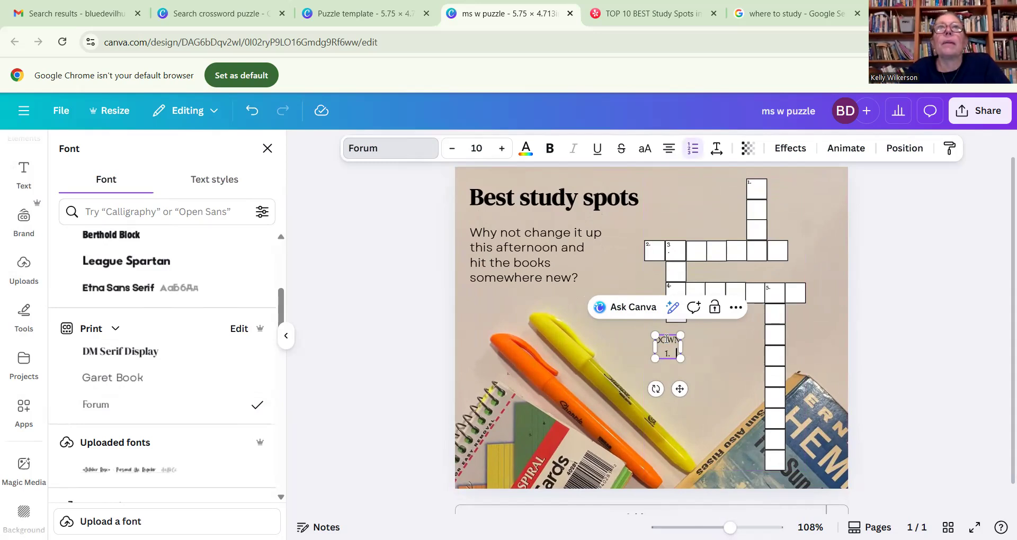
type("It's")
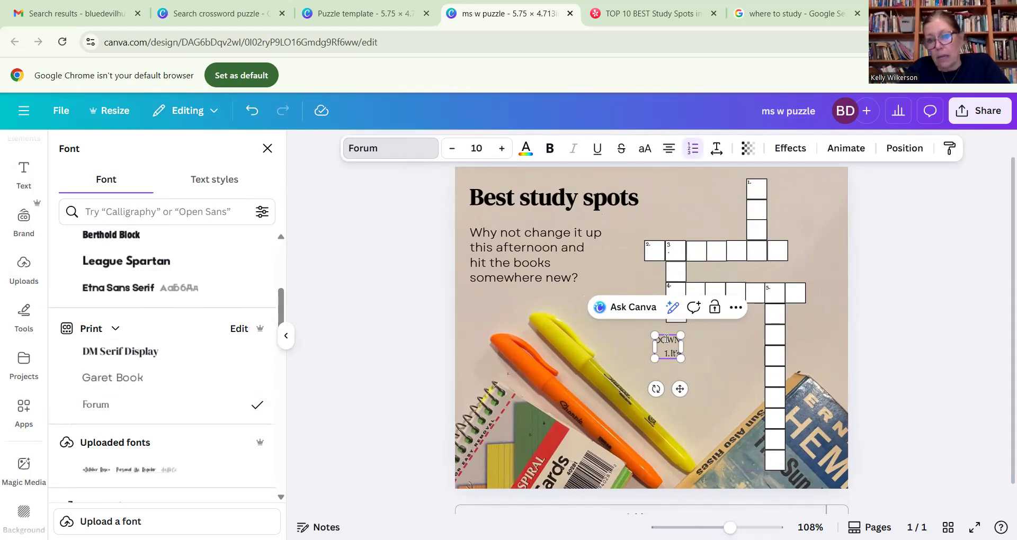
type(" better with horchata")
- Clear the extra list item below the horchata clue and turn off automatic list numbering
key("Return")
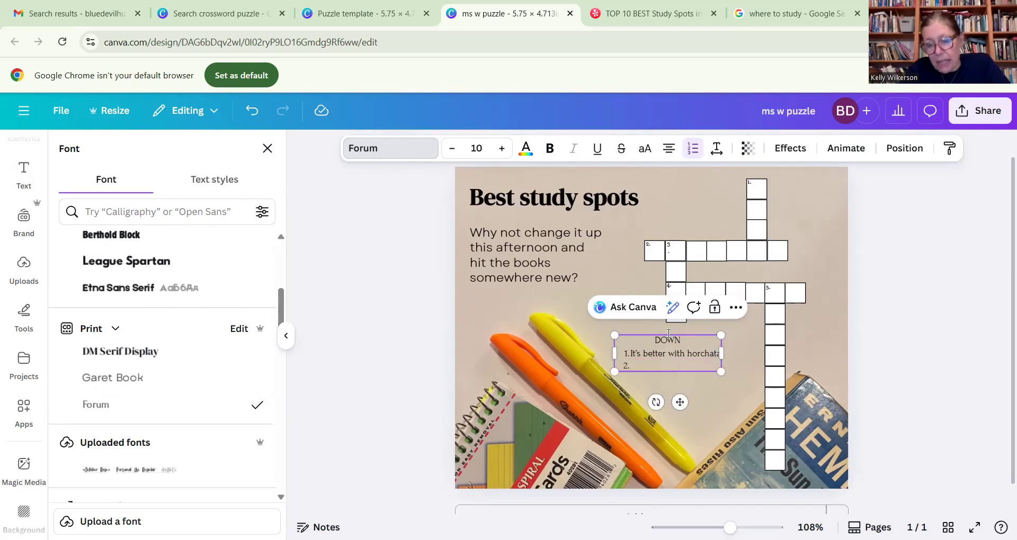
type("3.")
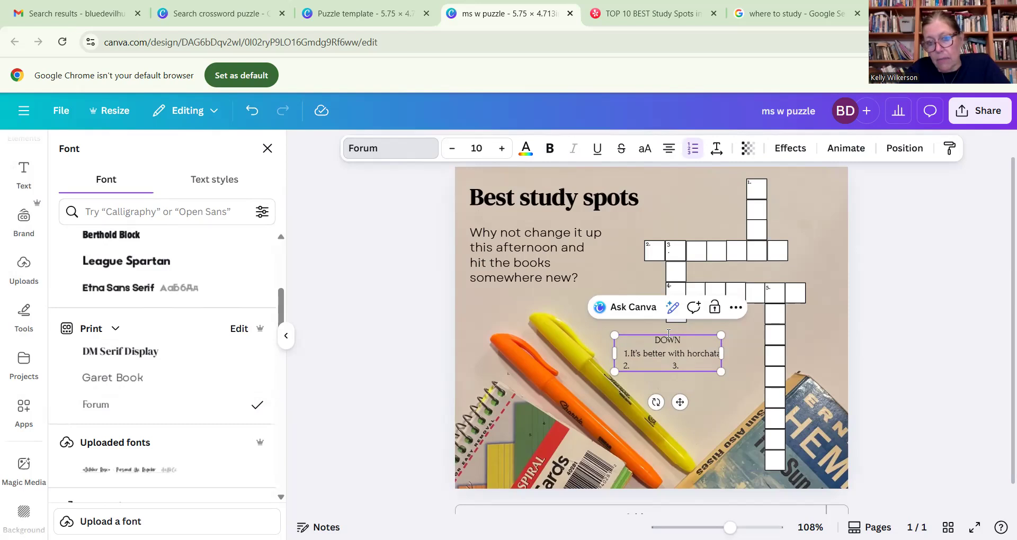
key("BackSpace")
key("BackSpace")
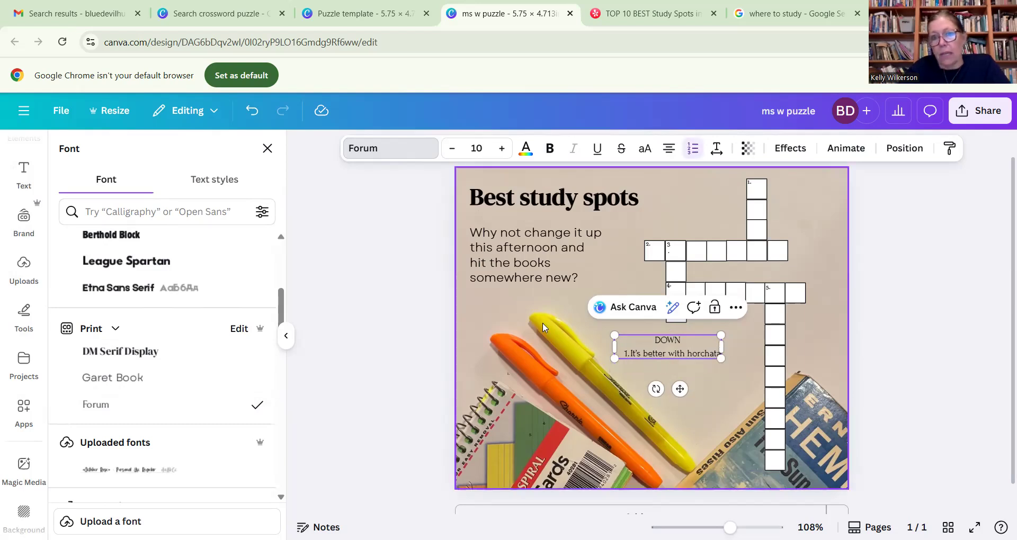
left_click(693, 151)
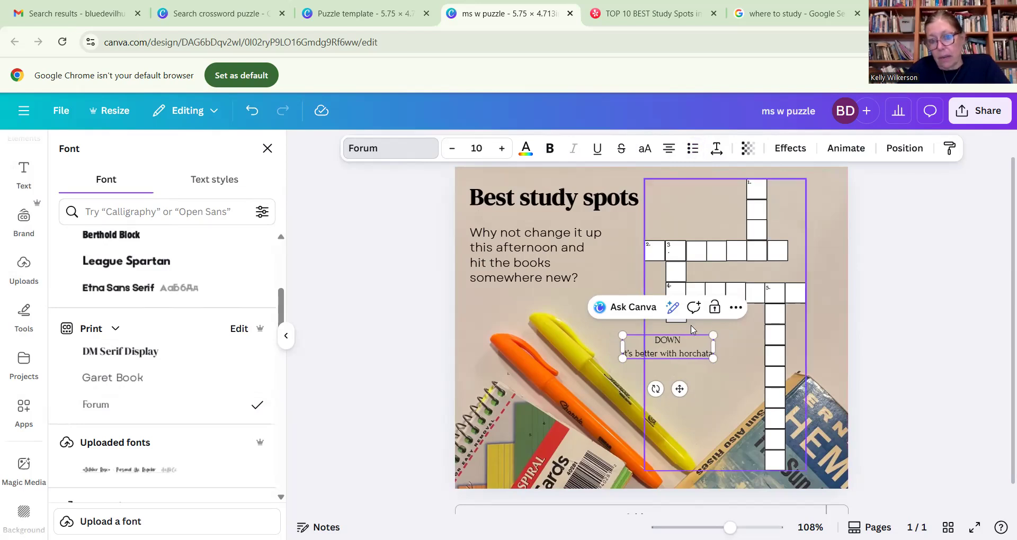
- Add the down clue "3. There's no place like ____." on a new line under the horchata clue
key("Return")
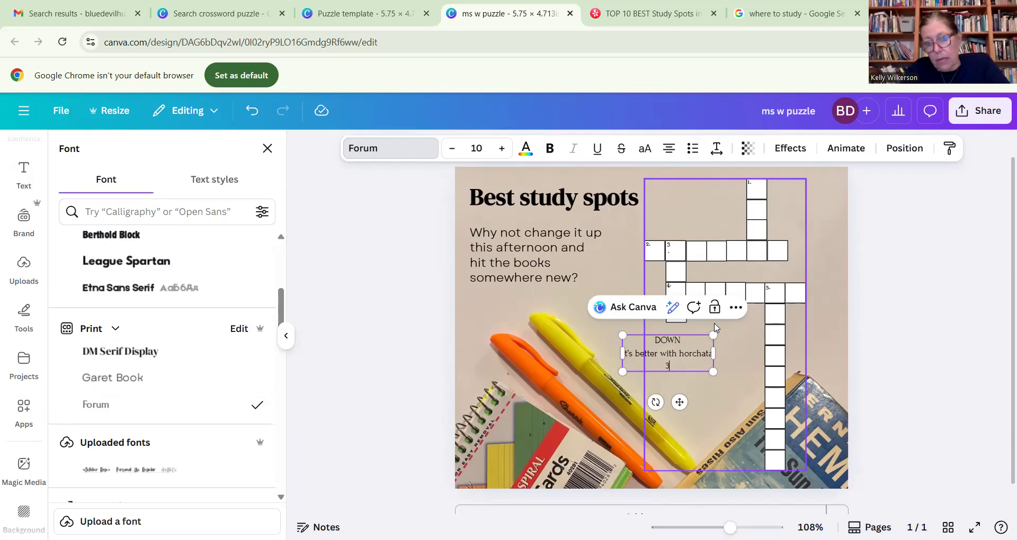
type("3. ")
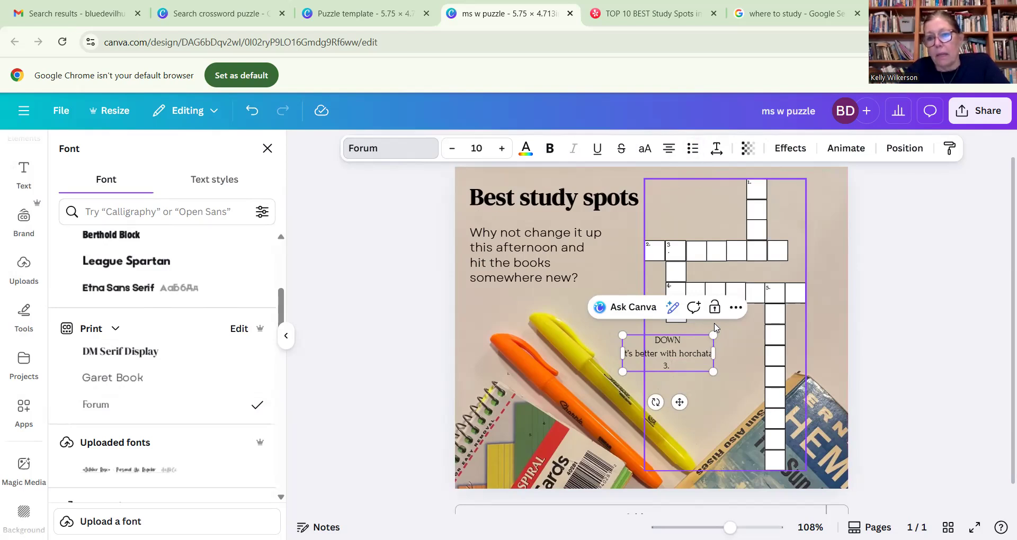
type("There's no ")
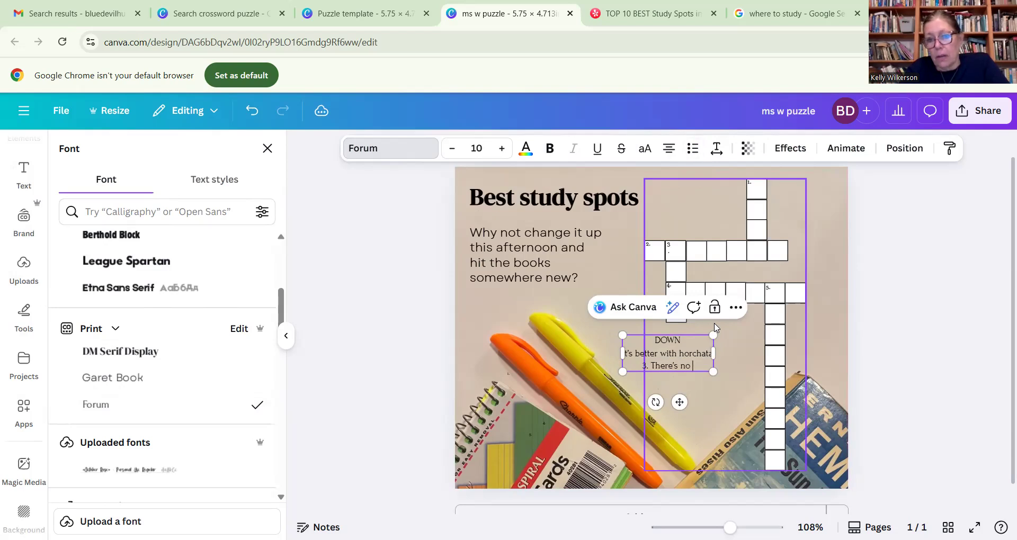
type("place like")
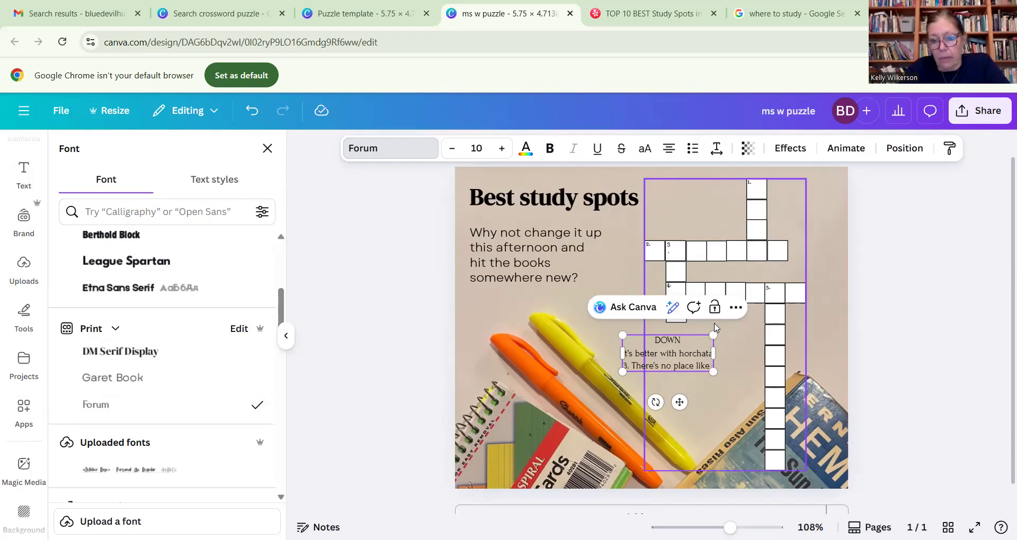
type(" ____")
key("Return")
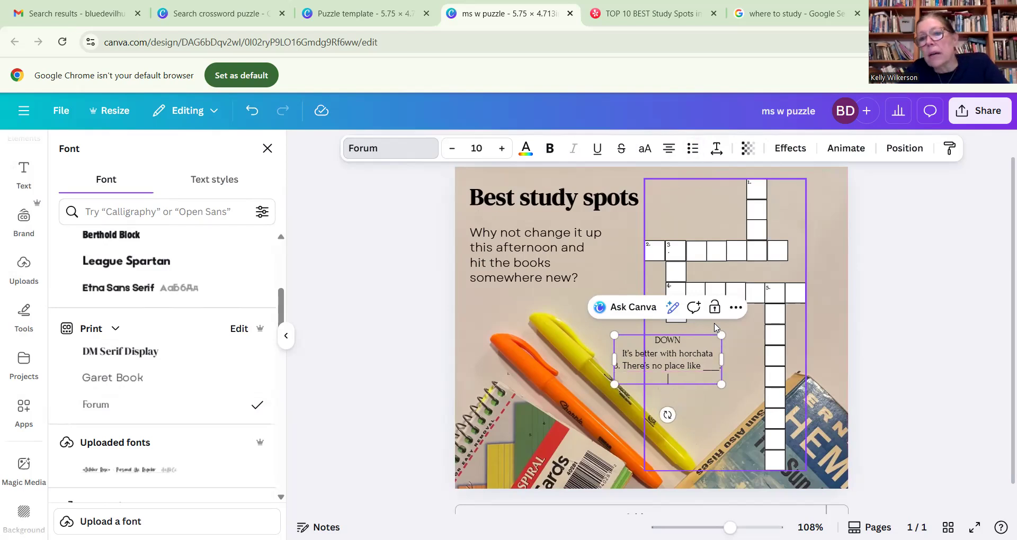
- Add the down clue "5. In spring, study with the ducks" beneath clue 3
type("5.")
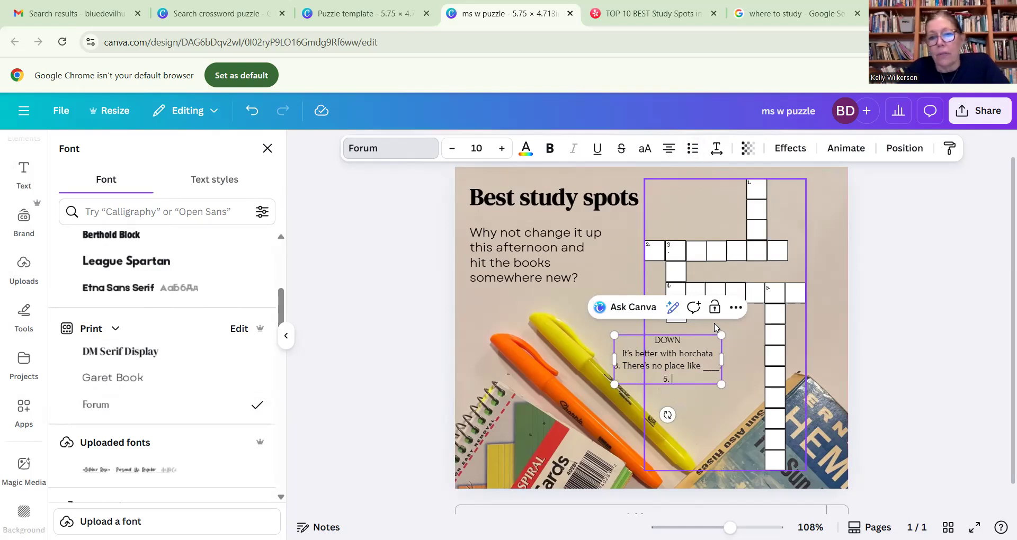
type(" Sp")
key("BackSpace")
key("BackSpace")
type("In spring")
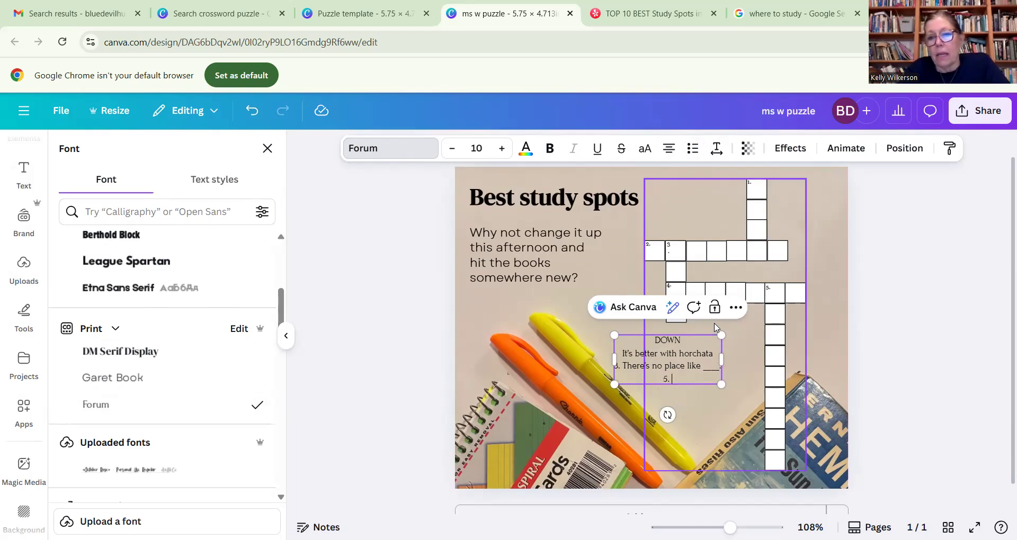
type(", stu")
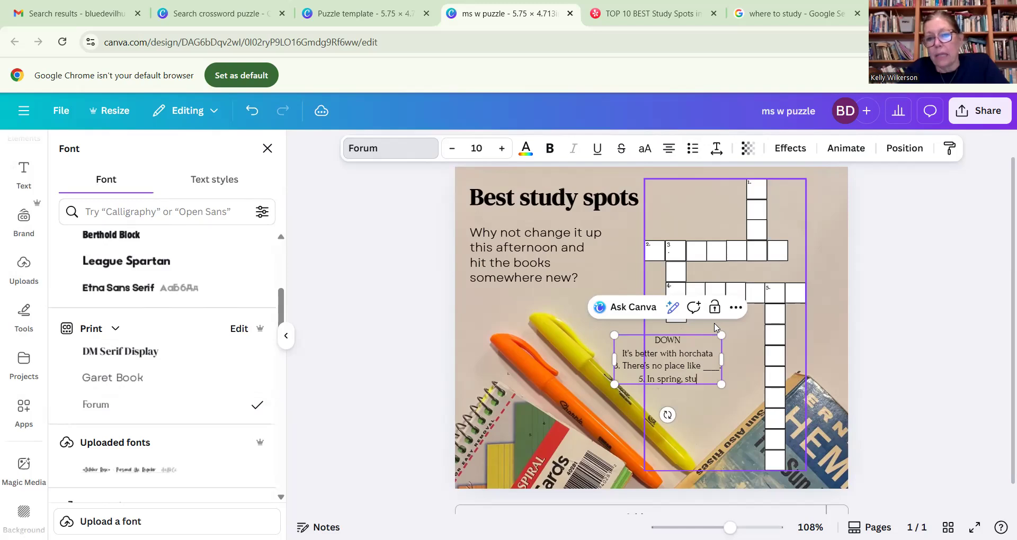
type("dy with the ducks")
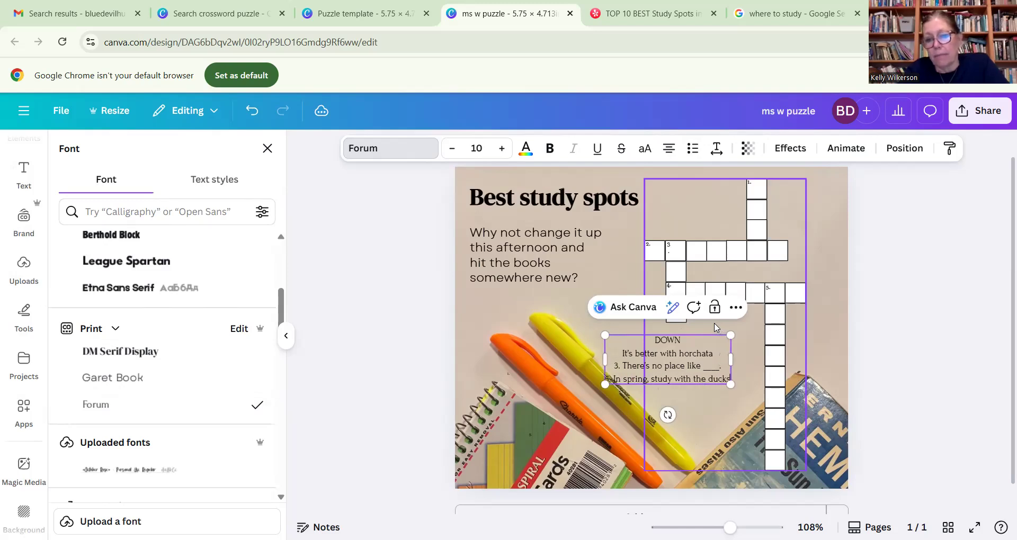
- Add the heading "ACROSS" below the down clues, followed by the clue "2. The offish name of UCD library"
key("Return")
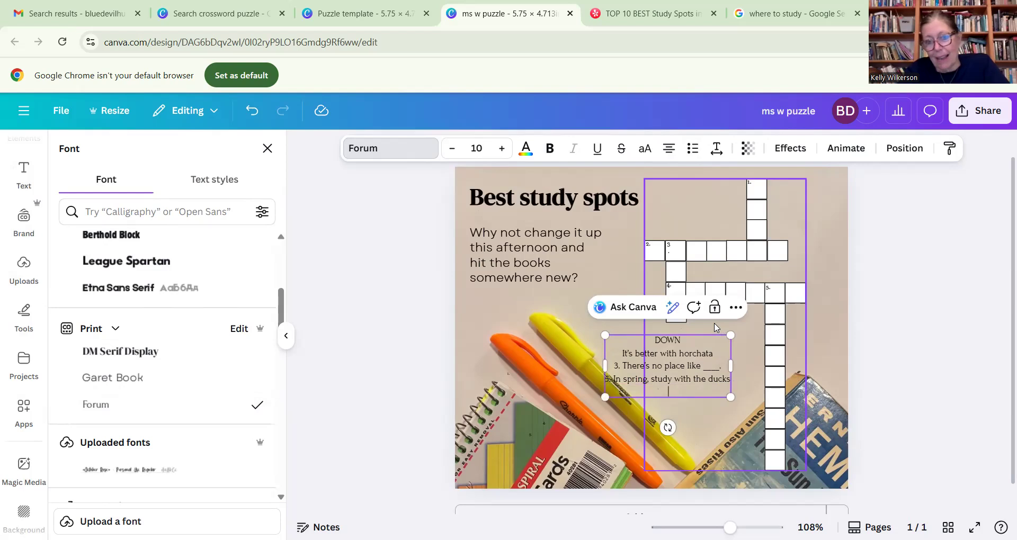
type("ACROSS")
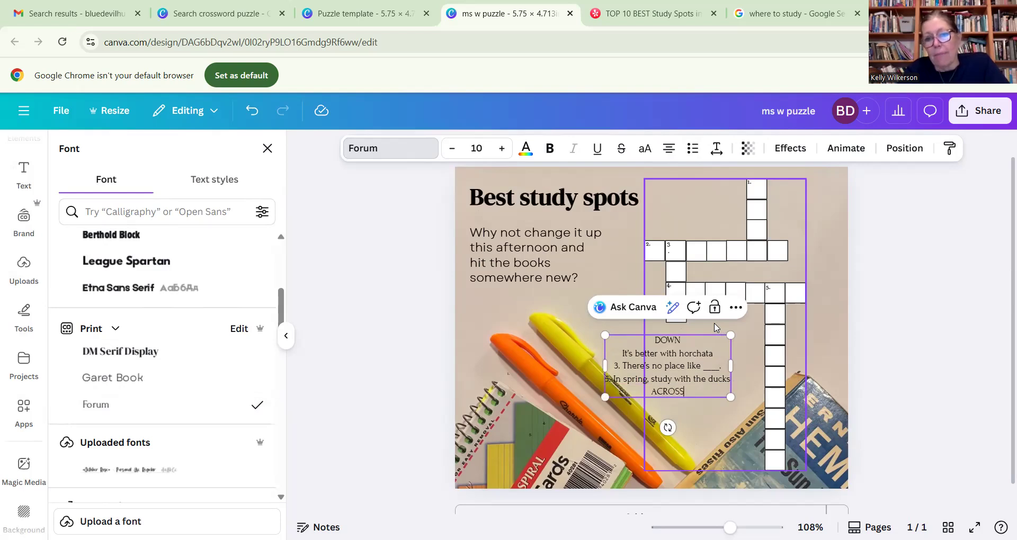
key("Return")
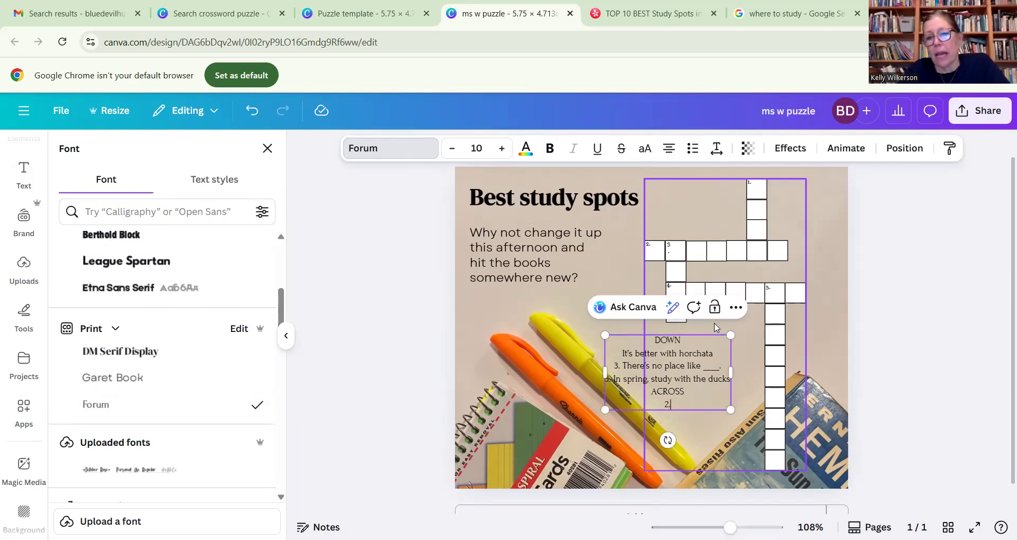
type("2. The offi")
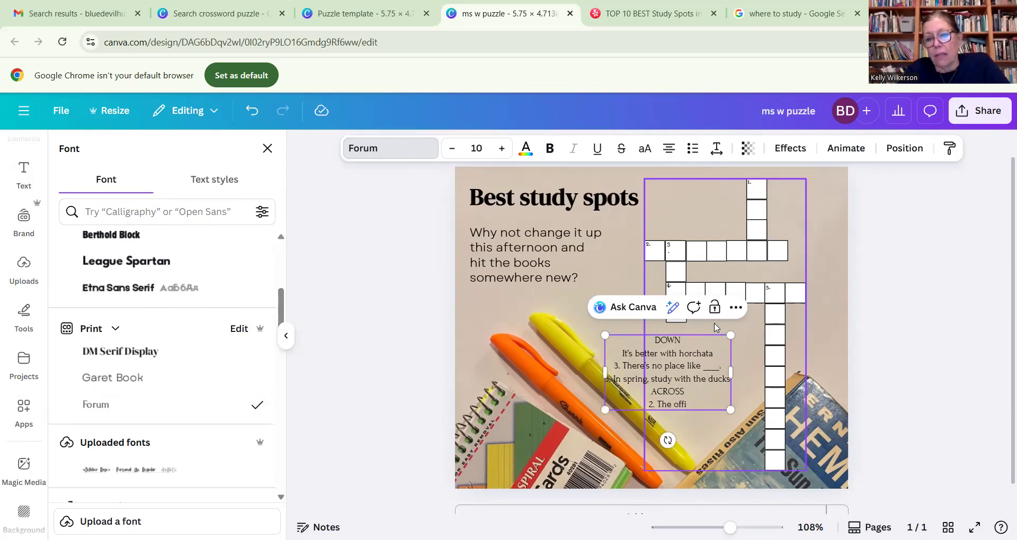
type("sh ")
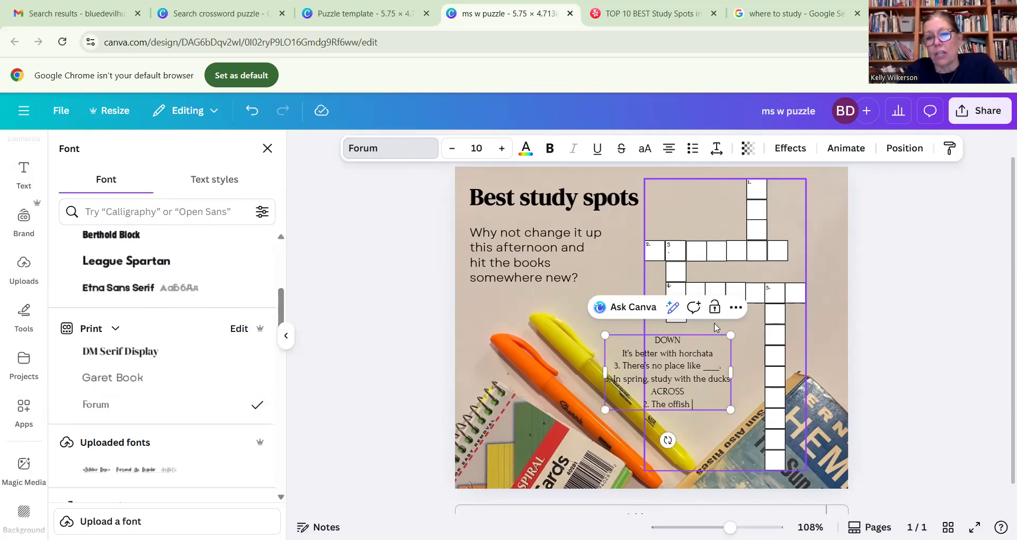
type("name of")
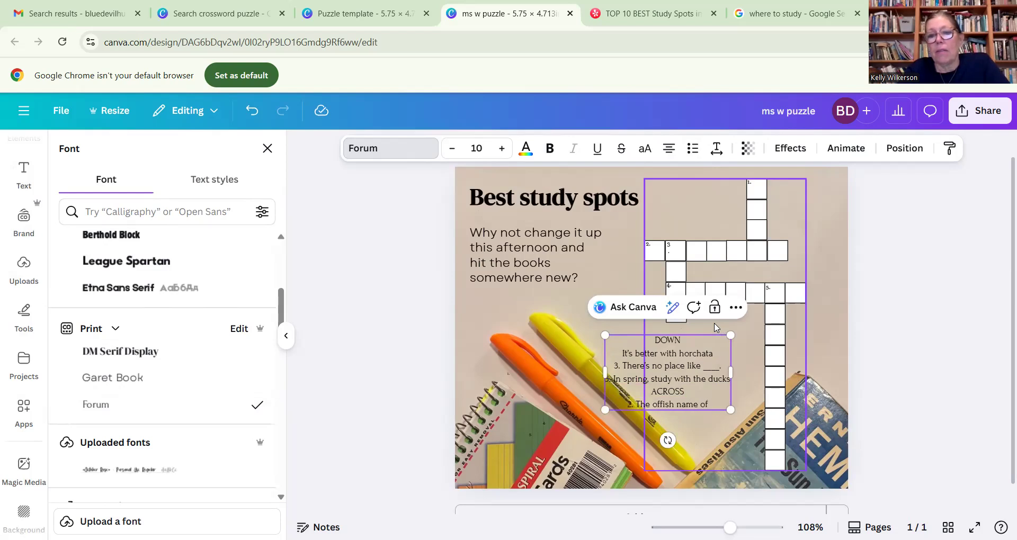
type(" UCD Li")
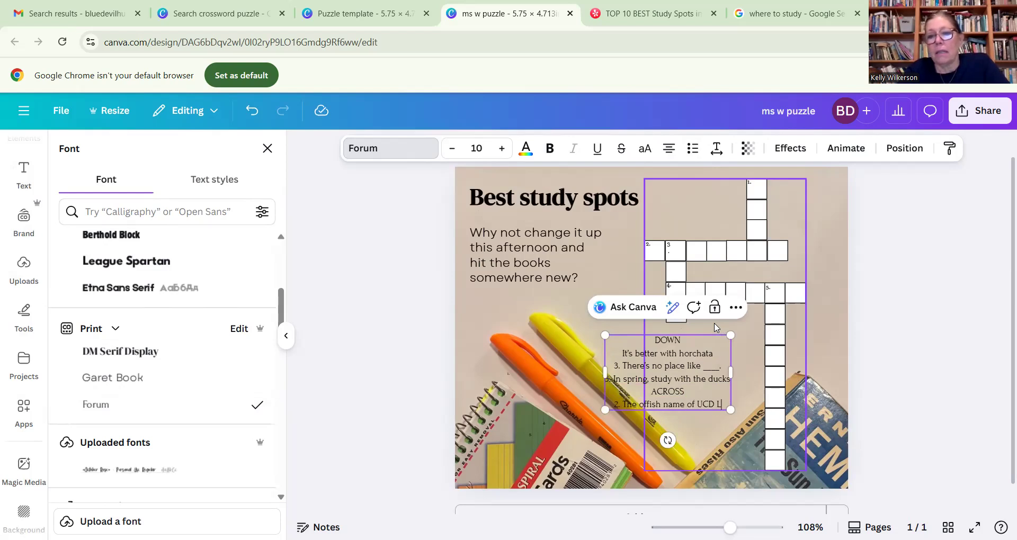
key("BackSpace")
key("BackSpace")
type("library")
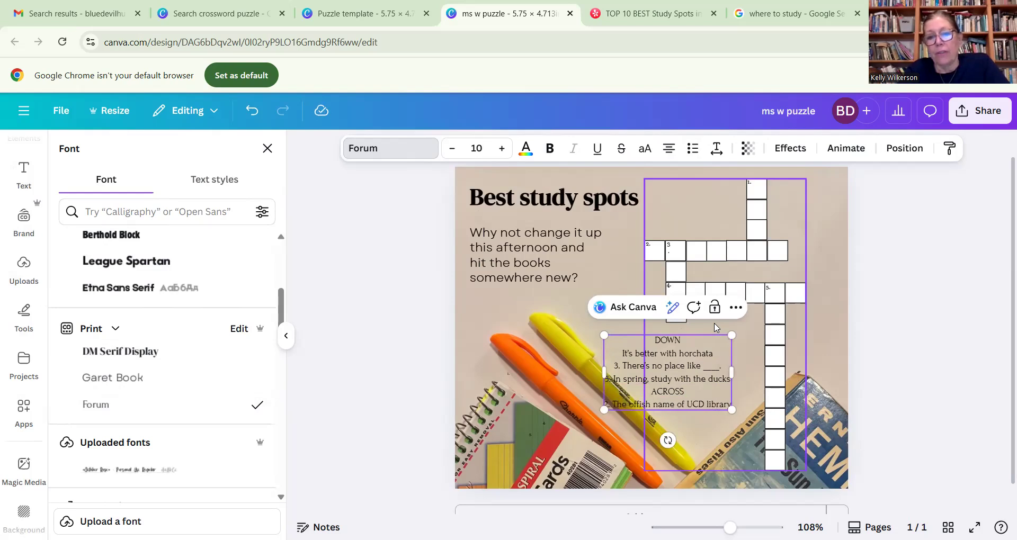
- Add the across clue "4. Cozy indie coffee vibes" on a new line after clue 2
key("Return")
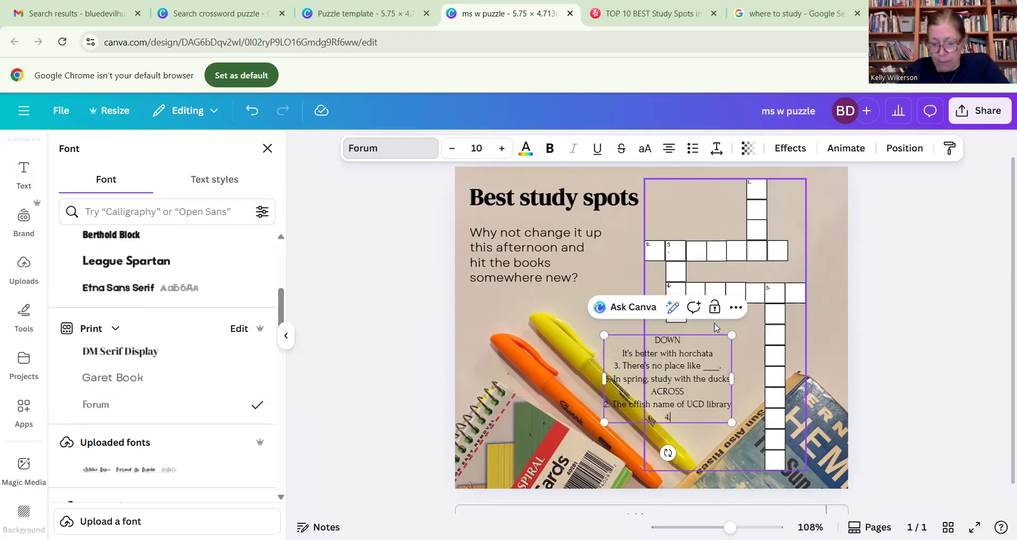
type("4. Cozy indie coffee vibes")
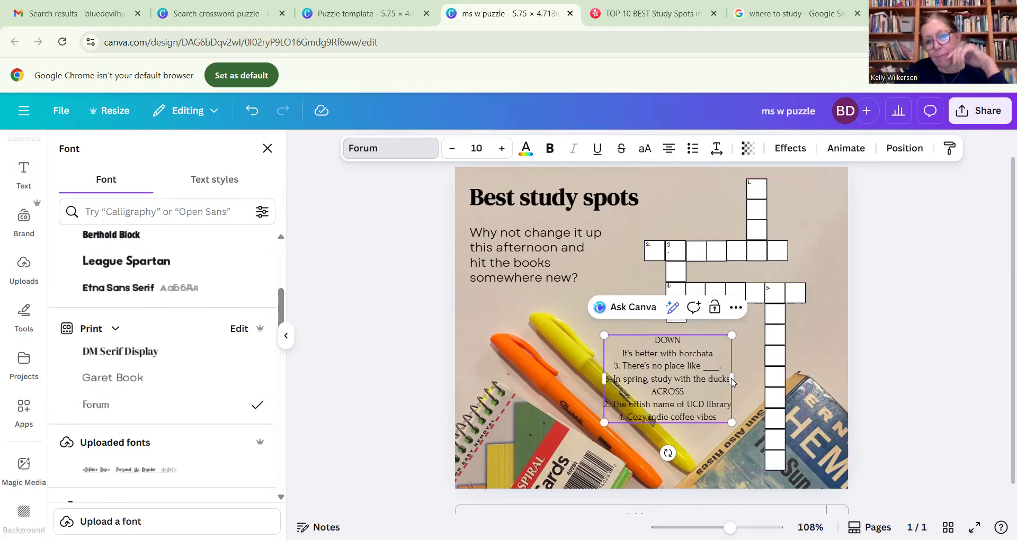
- Widen the clue text box slightly and left-align all of its text
left_click_drag(732, 378, 754, 379)
left_click_drag(733, 416, 668, 339)
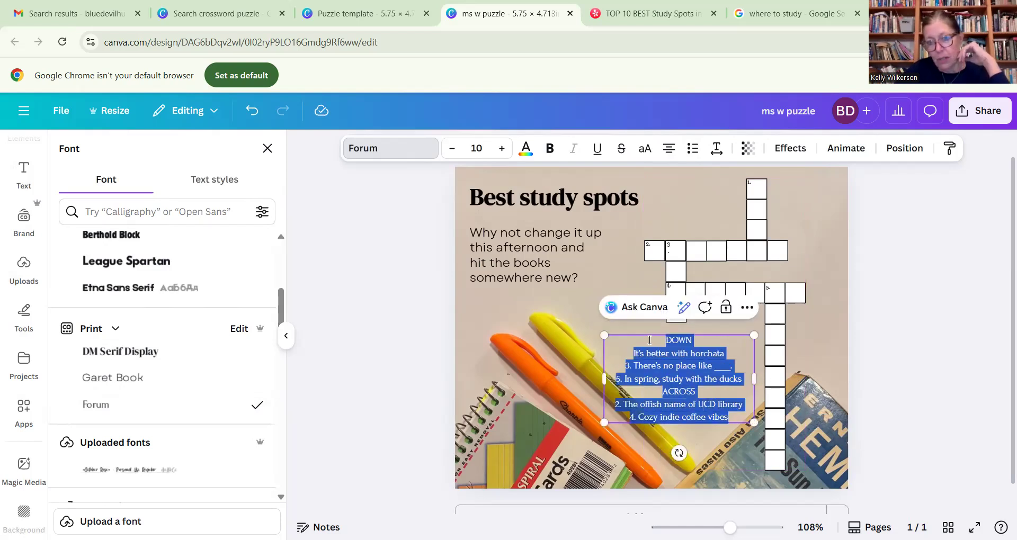
left_click(670, 150)
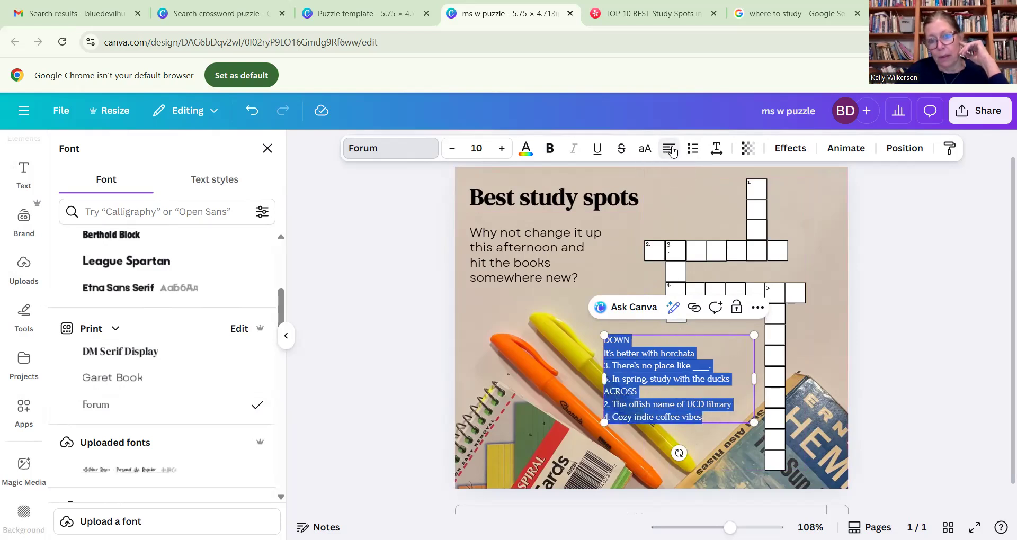
- Number the horchata clue with a plain-text "1." so it reads "1.It's better with horchata", without automatic list formatting
left_click(642, 379)
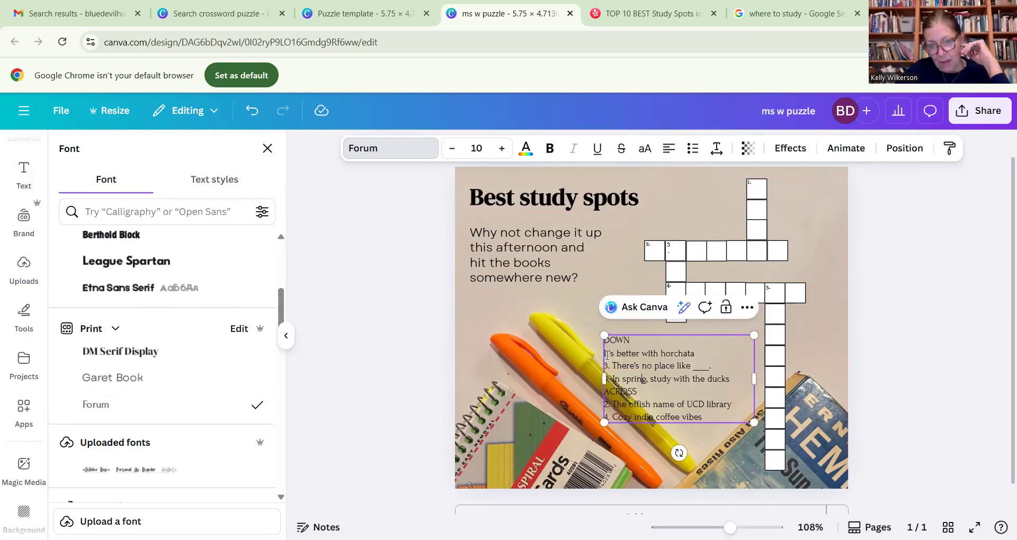
left_click_drag(607, 355, 604, 354)
type("1")
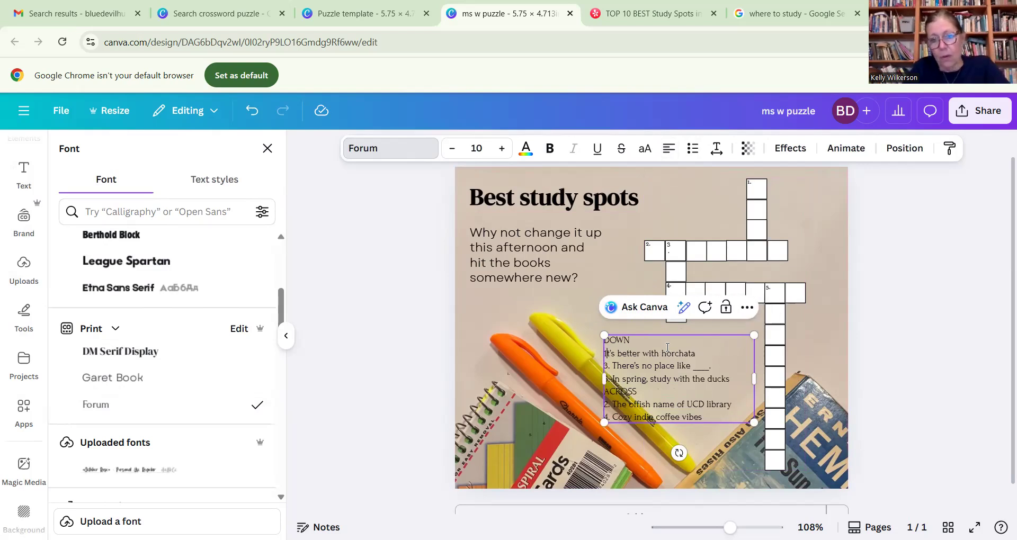
type(".")
key("BackSpace")
key("BackSpace")
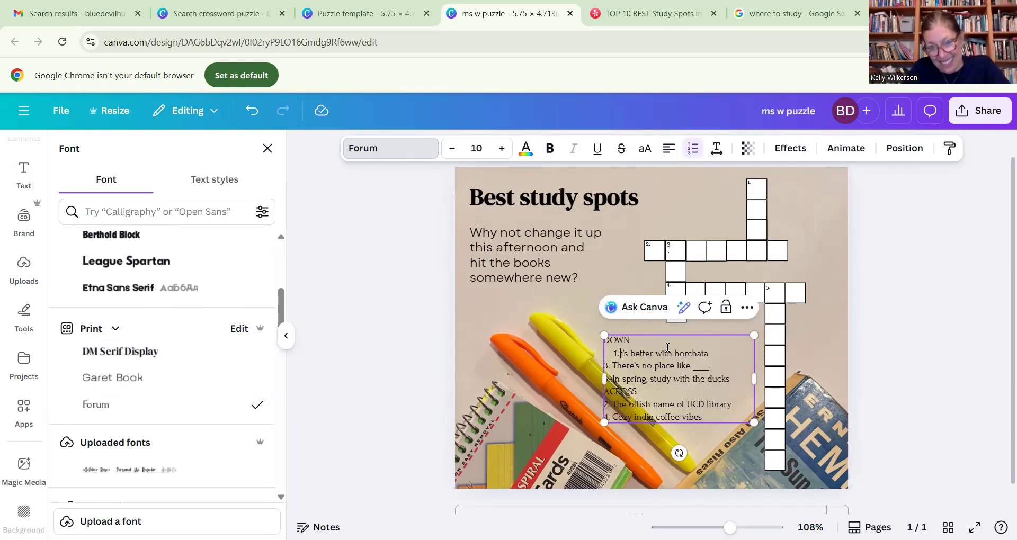
type("I")
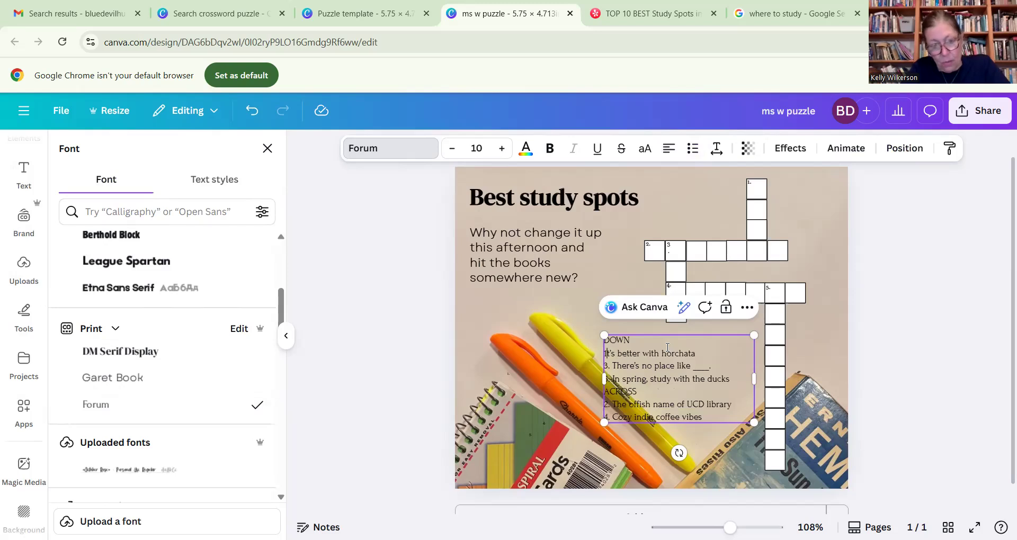
type(".I")
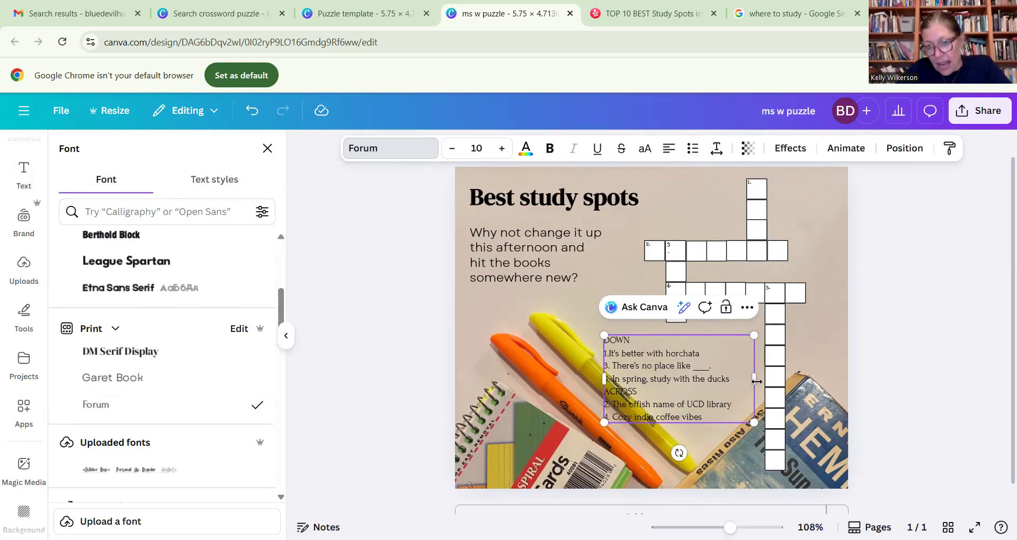
- Narrow the clue text box to fit its longest line and move it up and right, next to the grid's long down column
left_click_drag(753, 381, 681, 379)
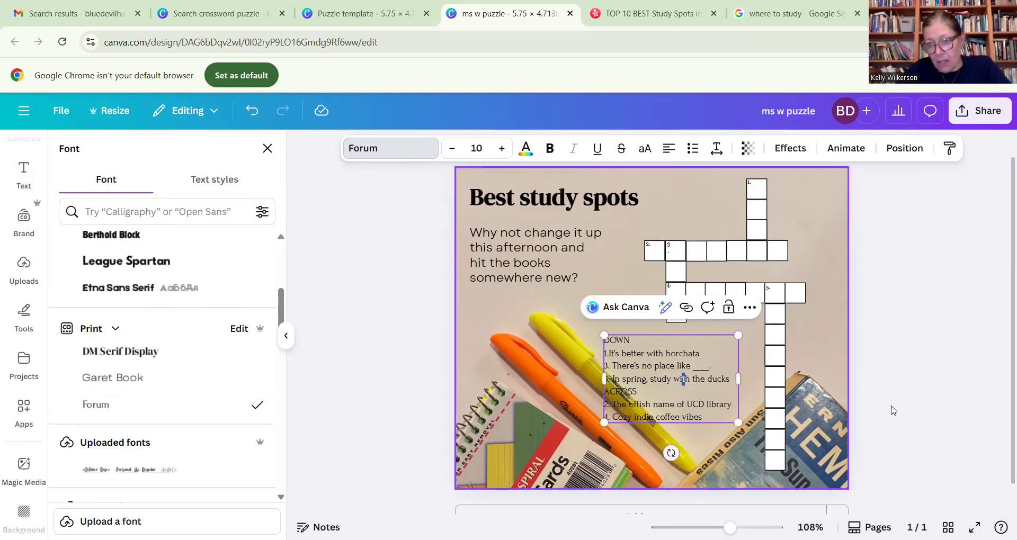
left_click(885, 354)
left_click(669, 362)
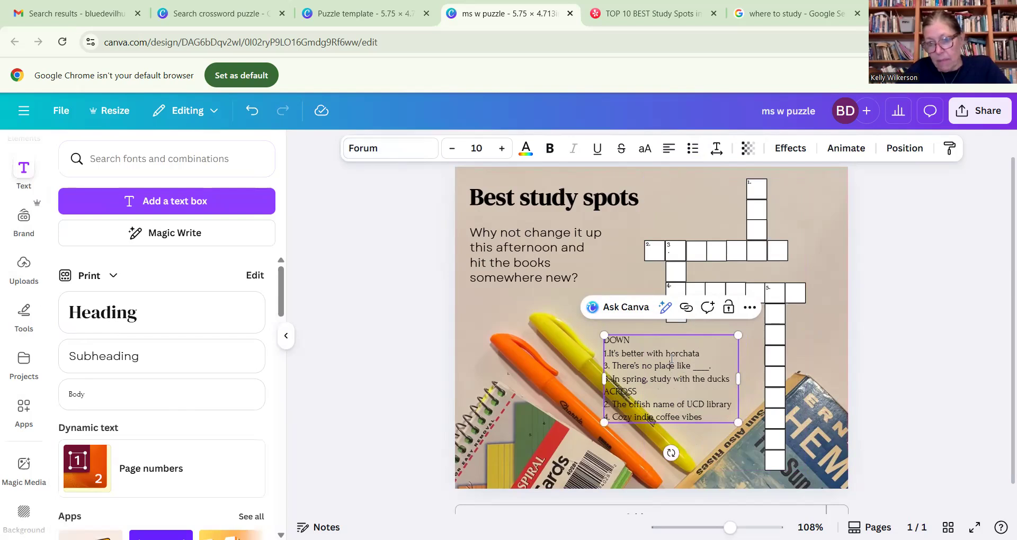
left_click(355, 379)
left_click_drag(684, 376, 703, 368)
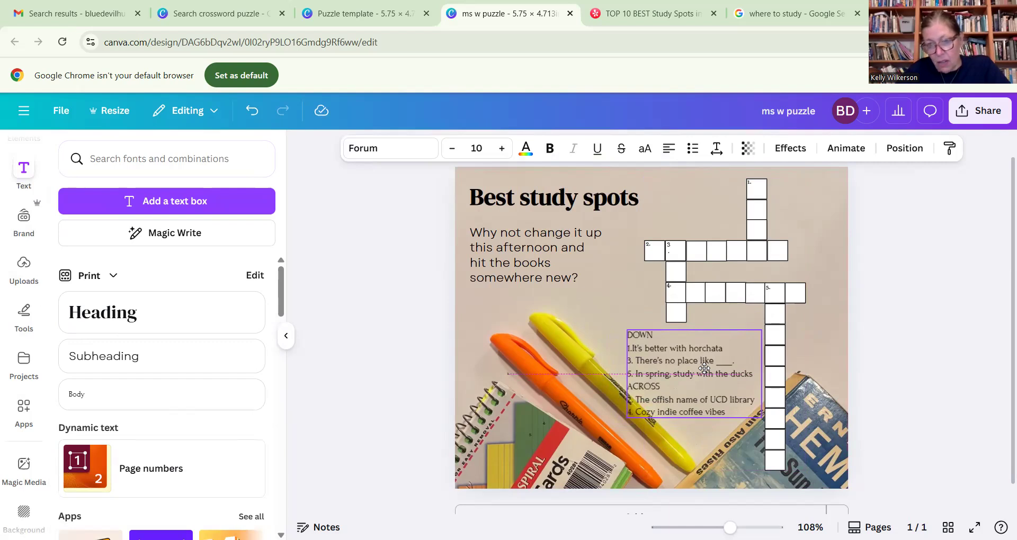
left_click_drag(703, 368, 704, 369)
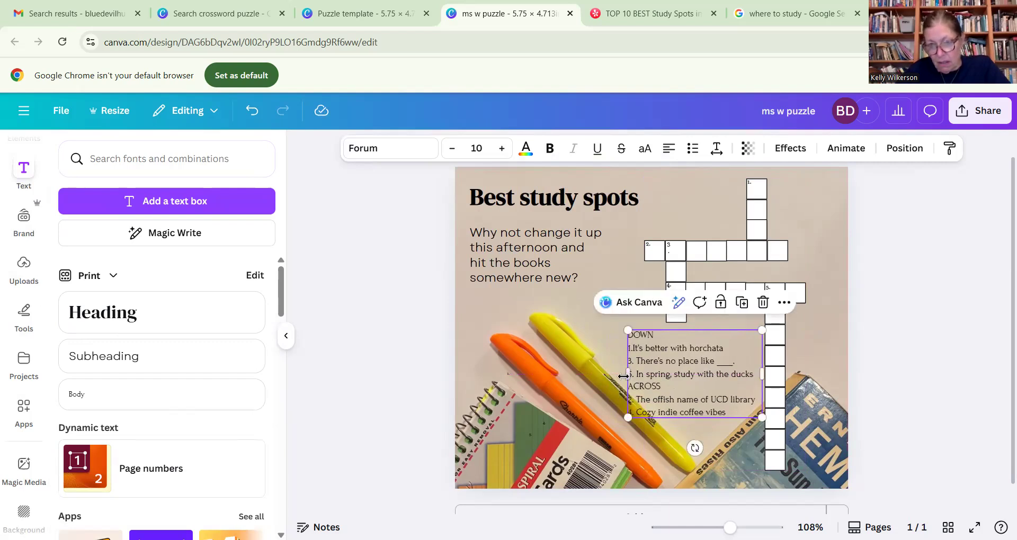
- Narrow the clue text box from its left edge, and shift both the crossword grid and the clues up and right
mouse_move(628, 375)
left_mouse_down()
mouse_move(650, 374)
mouse_move(636, 374)
left_mouse_up()
left_click_drag(767, 240, 791, 235)
left_click_drag(657, 371, 665, 362)
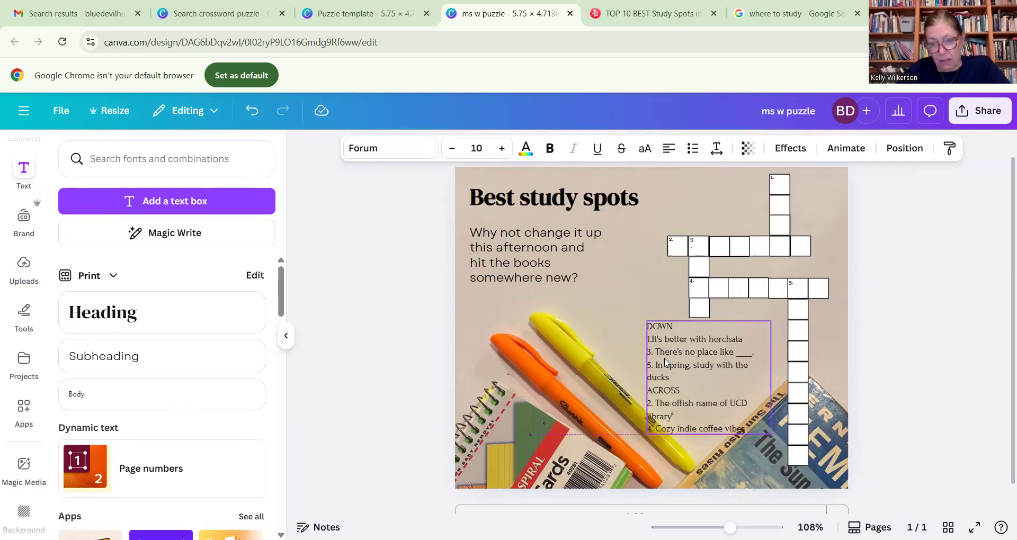
- Shift the background photo left to move the highlighters away from the clues, and enlarge it to cover the page's right edge
left_click(575, 391)
mouse_move(576, 397)
left_mouse_down()
mouse_move(561, 413)
mouse_move(562, 397)
left_mouse_up()
left_click_drag(826, 174, 848, 162)
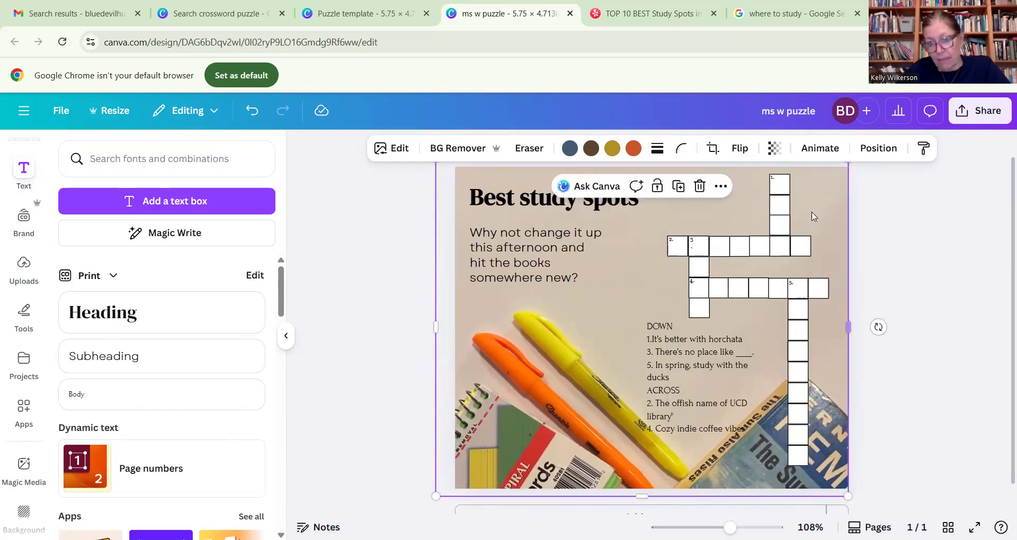
- Widen the clue text box so each clue fits on one line, and place it between the yellow highlighter and the long down column
left_click_drag(657, 367, 629, 365)
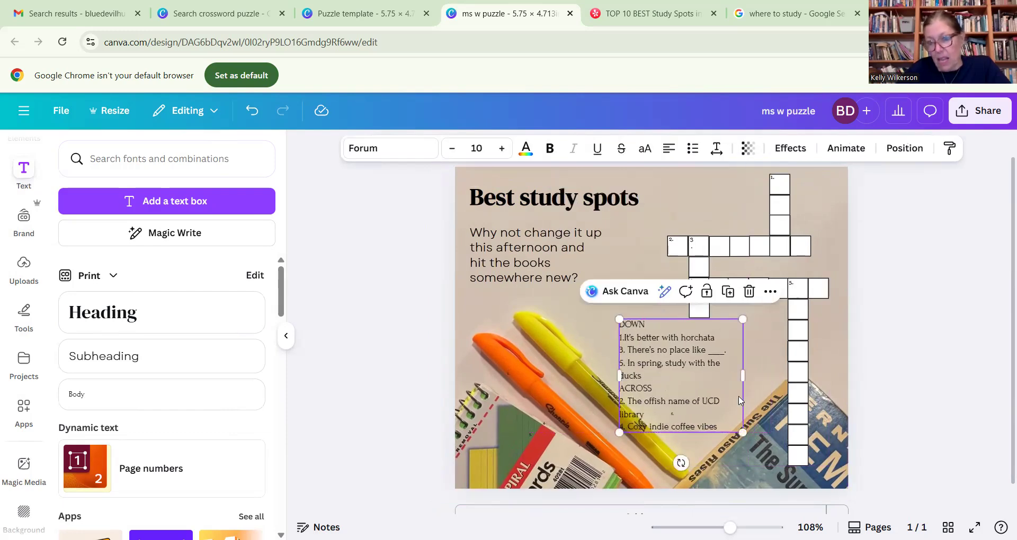
left_click_drag(743, 377, 773, 380)
left_click_drag(702, 374, 714, 375)
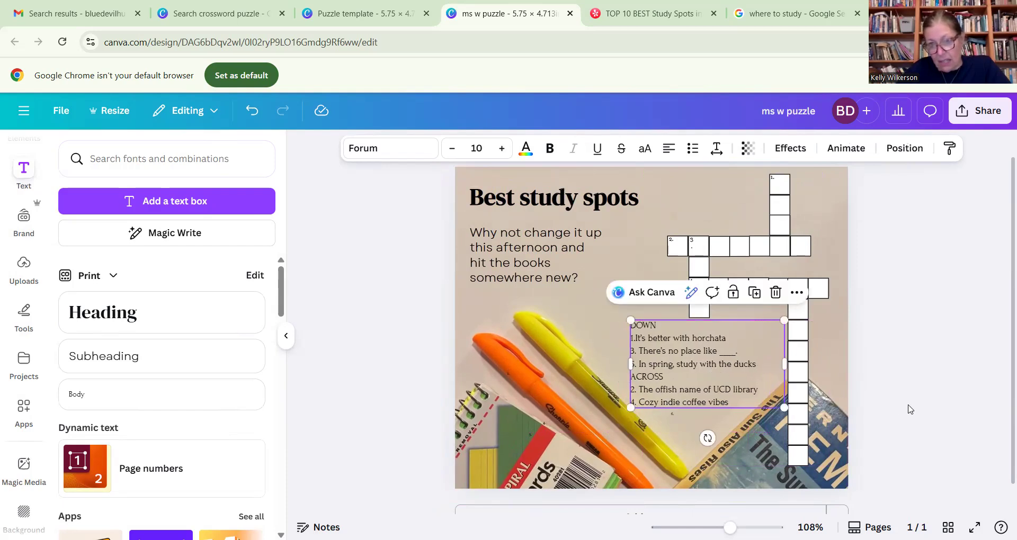
left_click(911, 399)
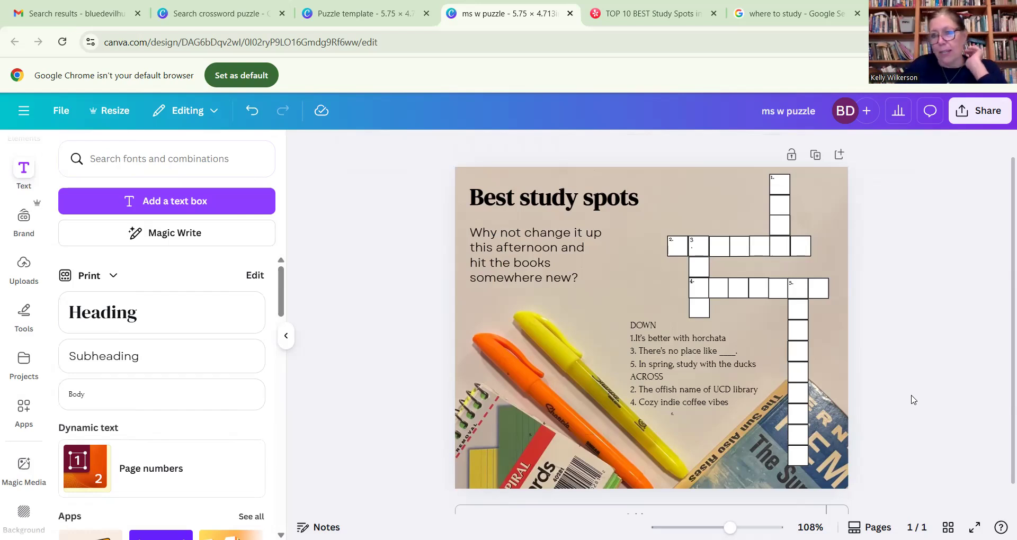
- Download the puzzle design as a PNG with the size multiplier set to 1.875
left_click(979, 110)
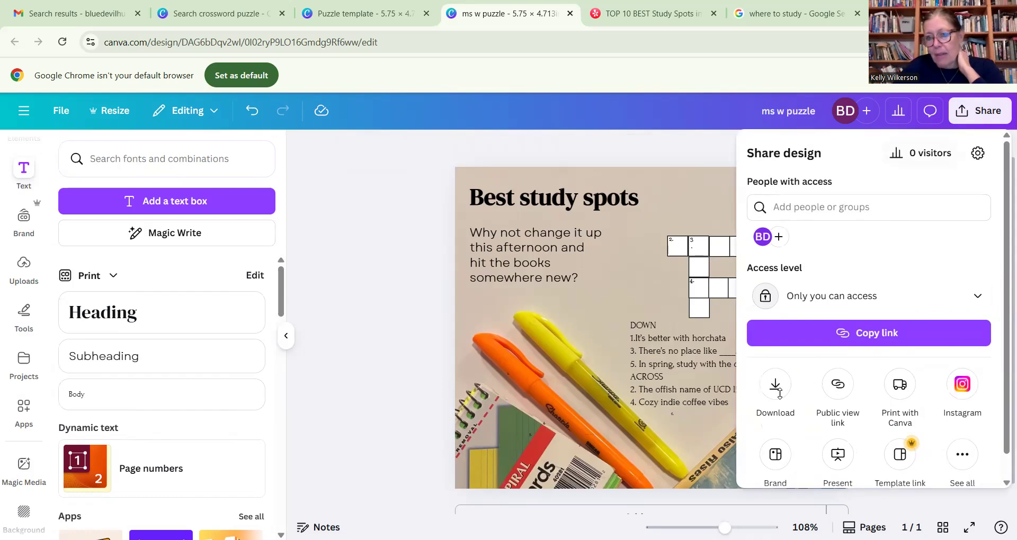
left_click(775, 385)
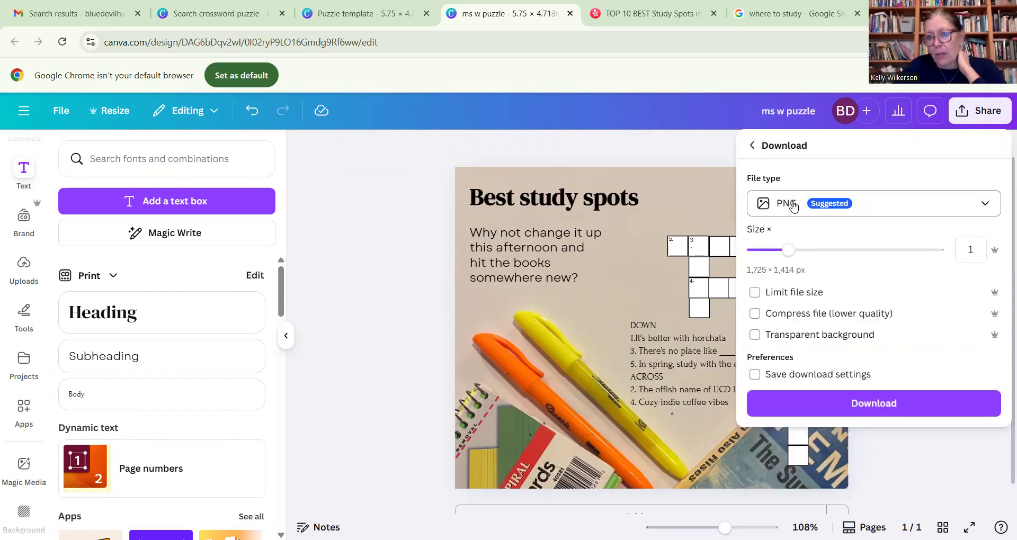
left_click_drag(788, 249, 852, 252)
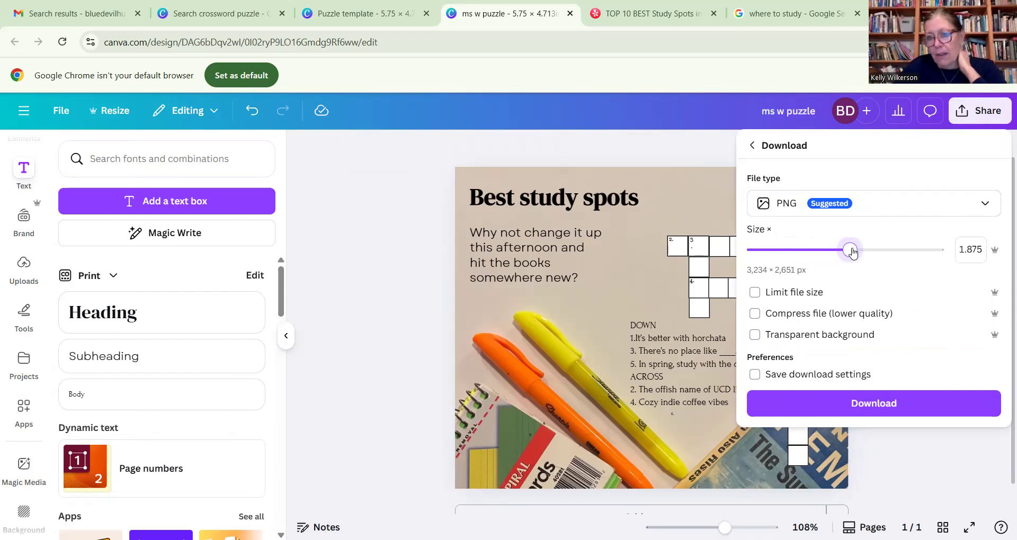
left_click(893, 404)
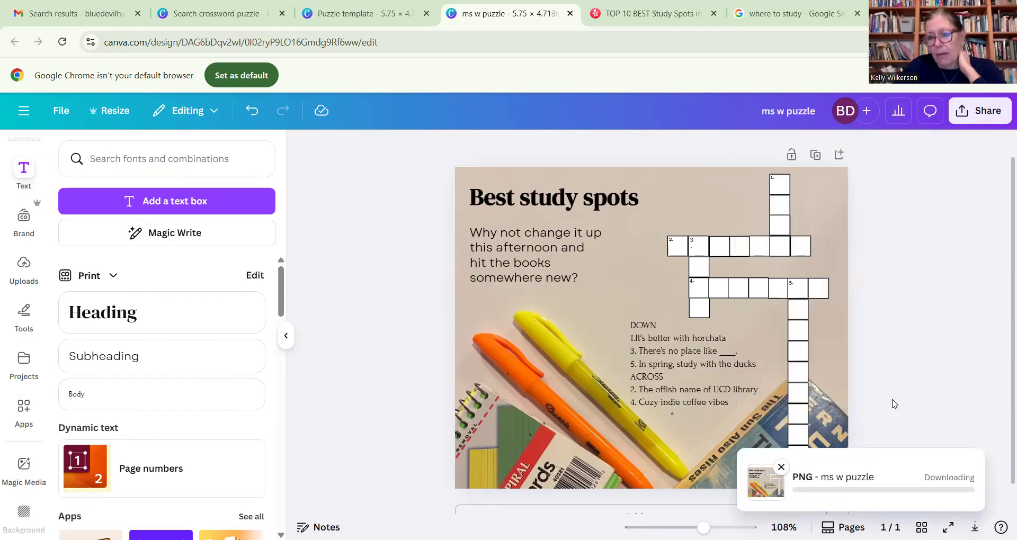